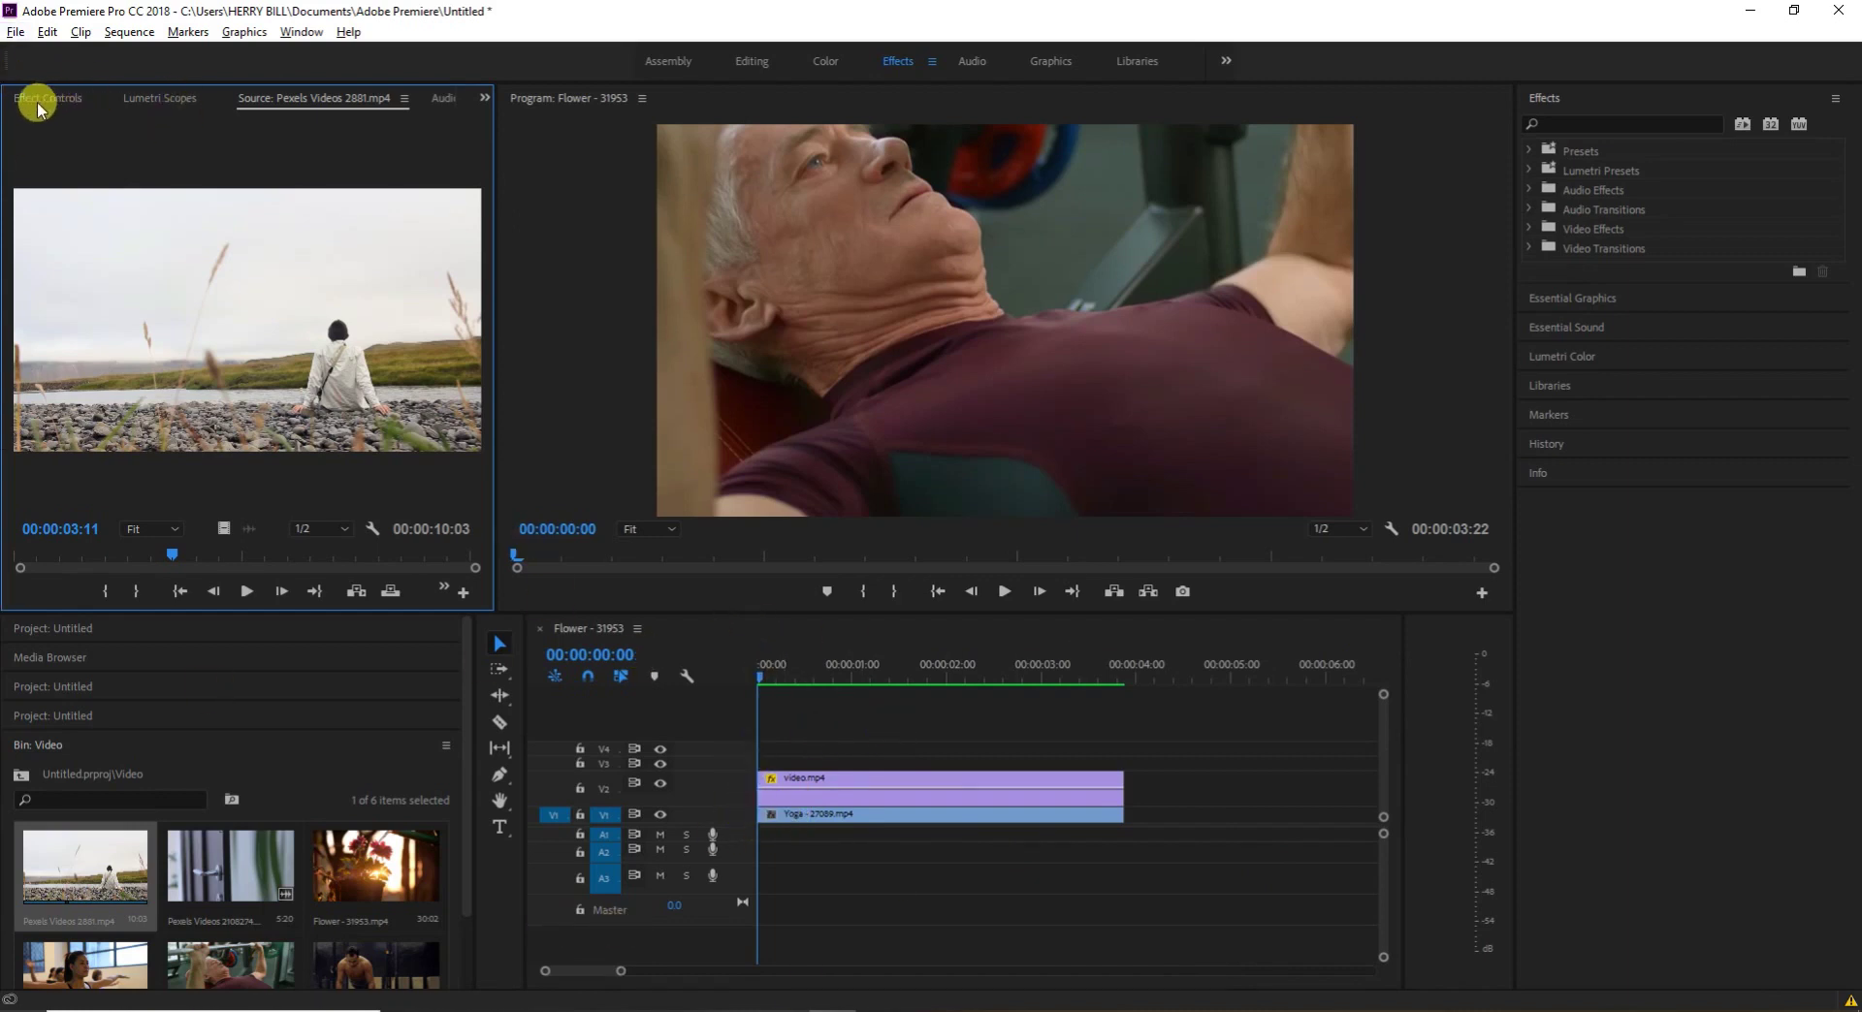
# - Turn off opacity keyframing on the video.mp4 clip and add an elliptical opacity mask to it
pyautogui.click(835, 794)
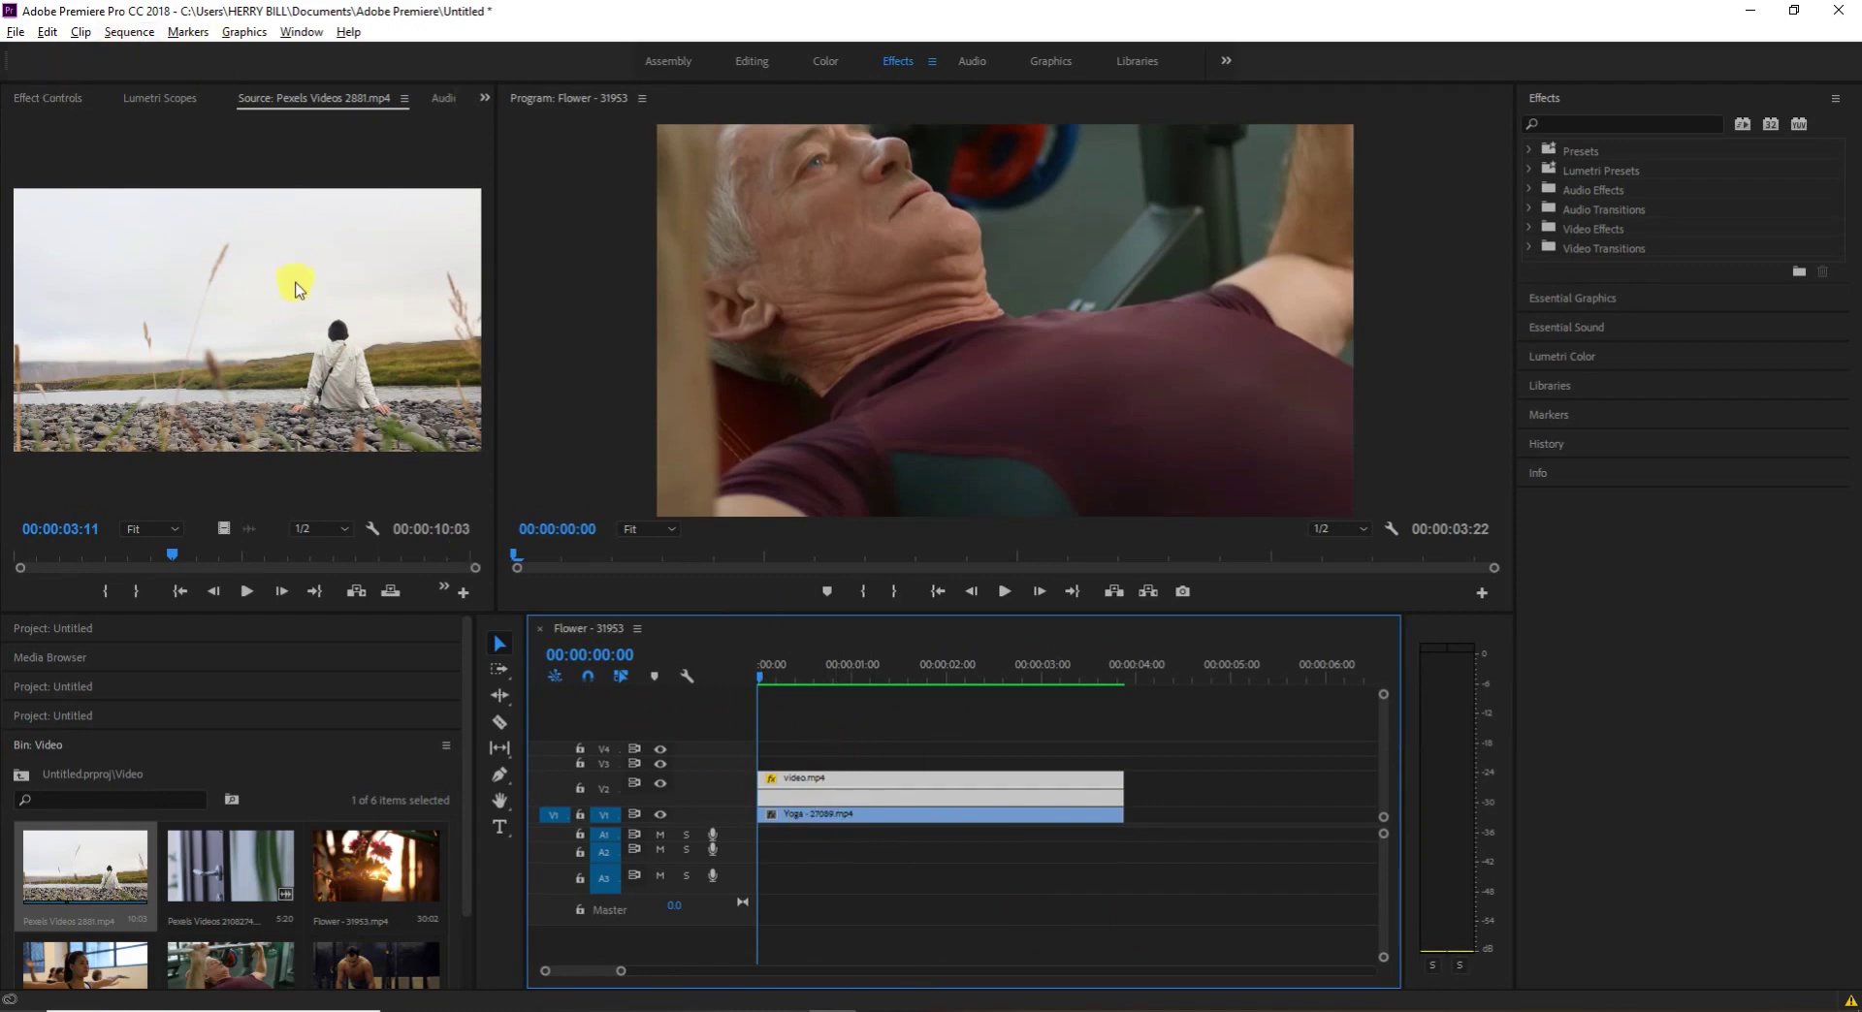
pyautogui.click(52, 101)
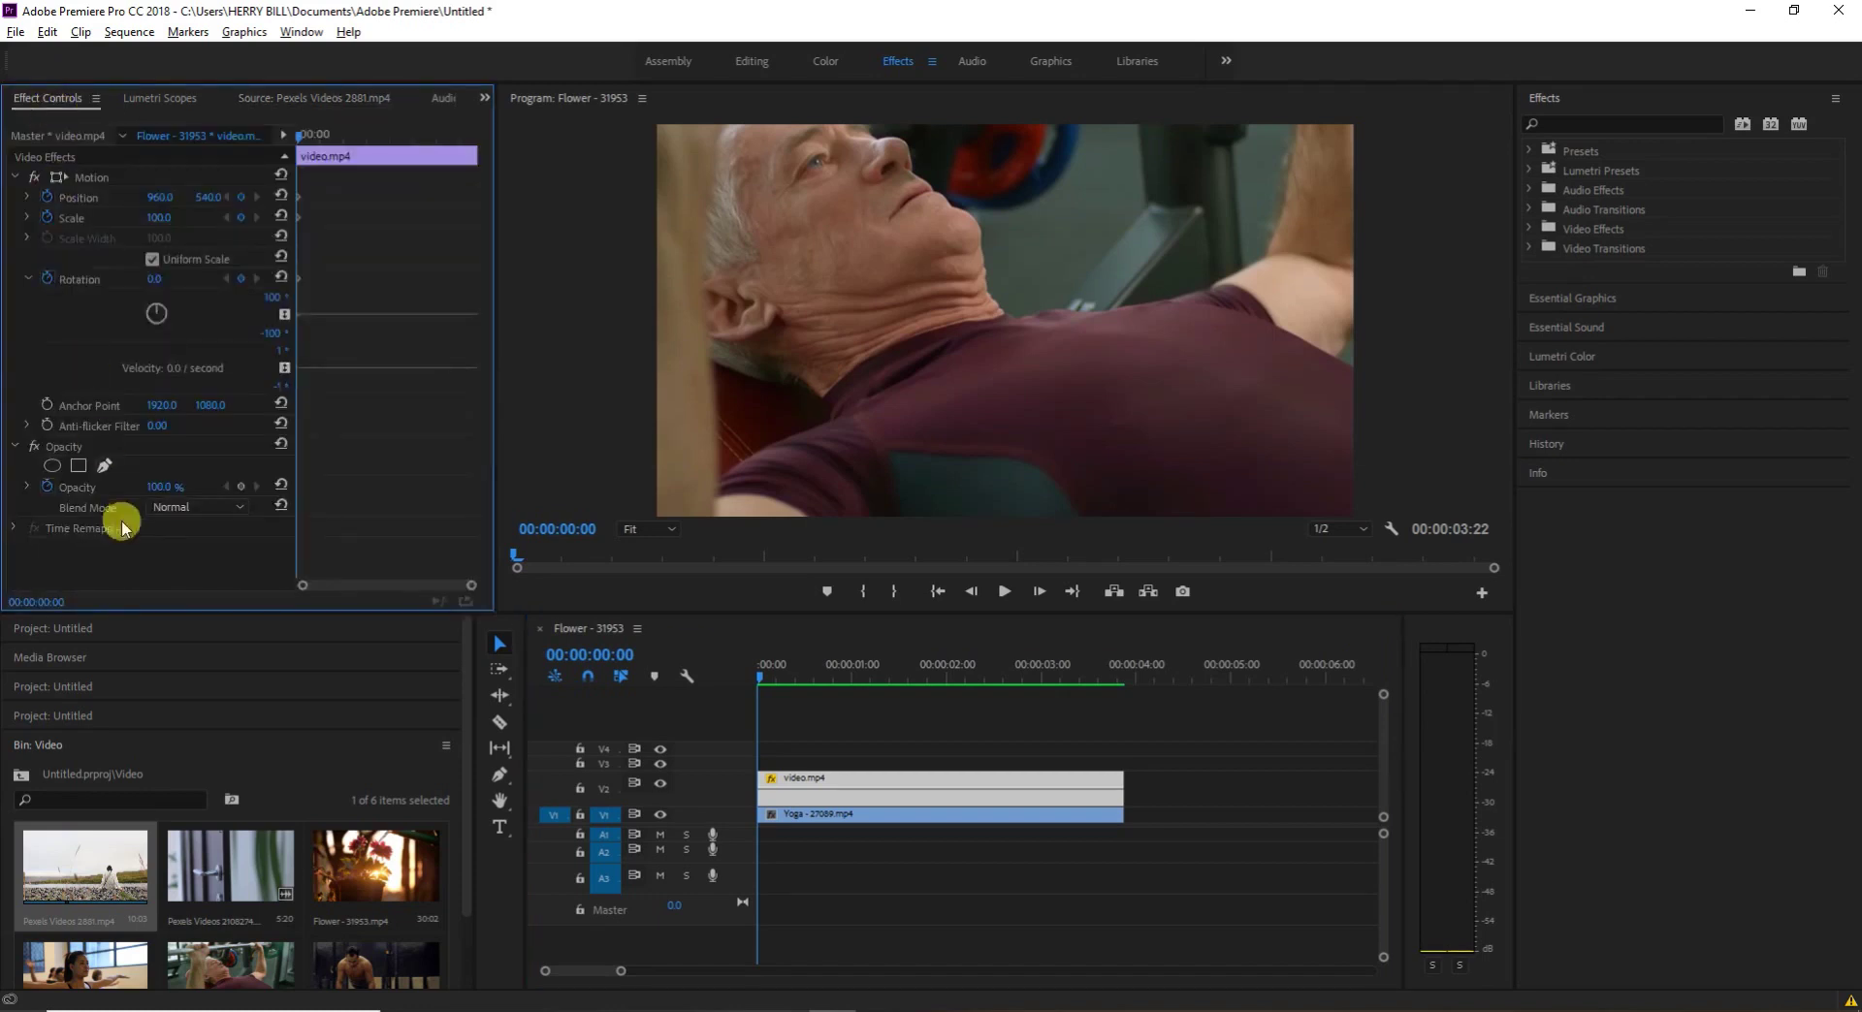
pyautogui.click(26, 279)
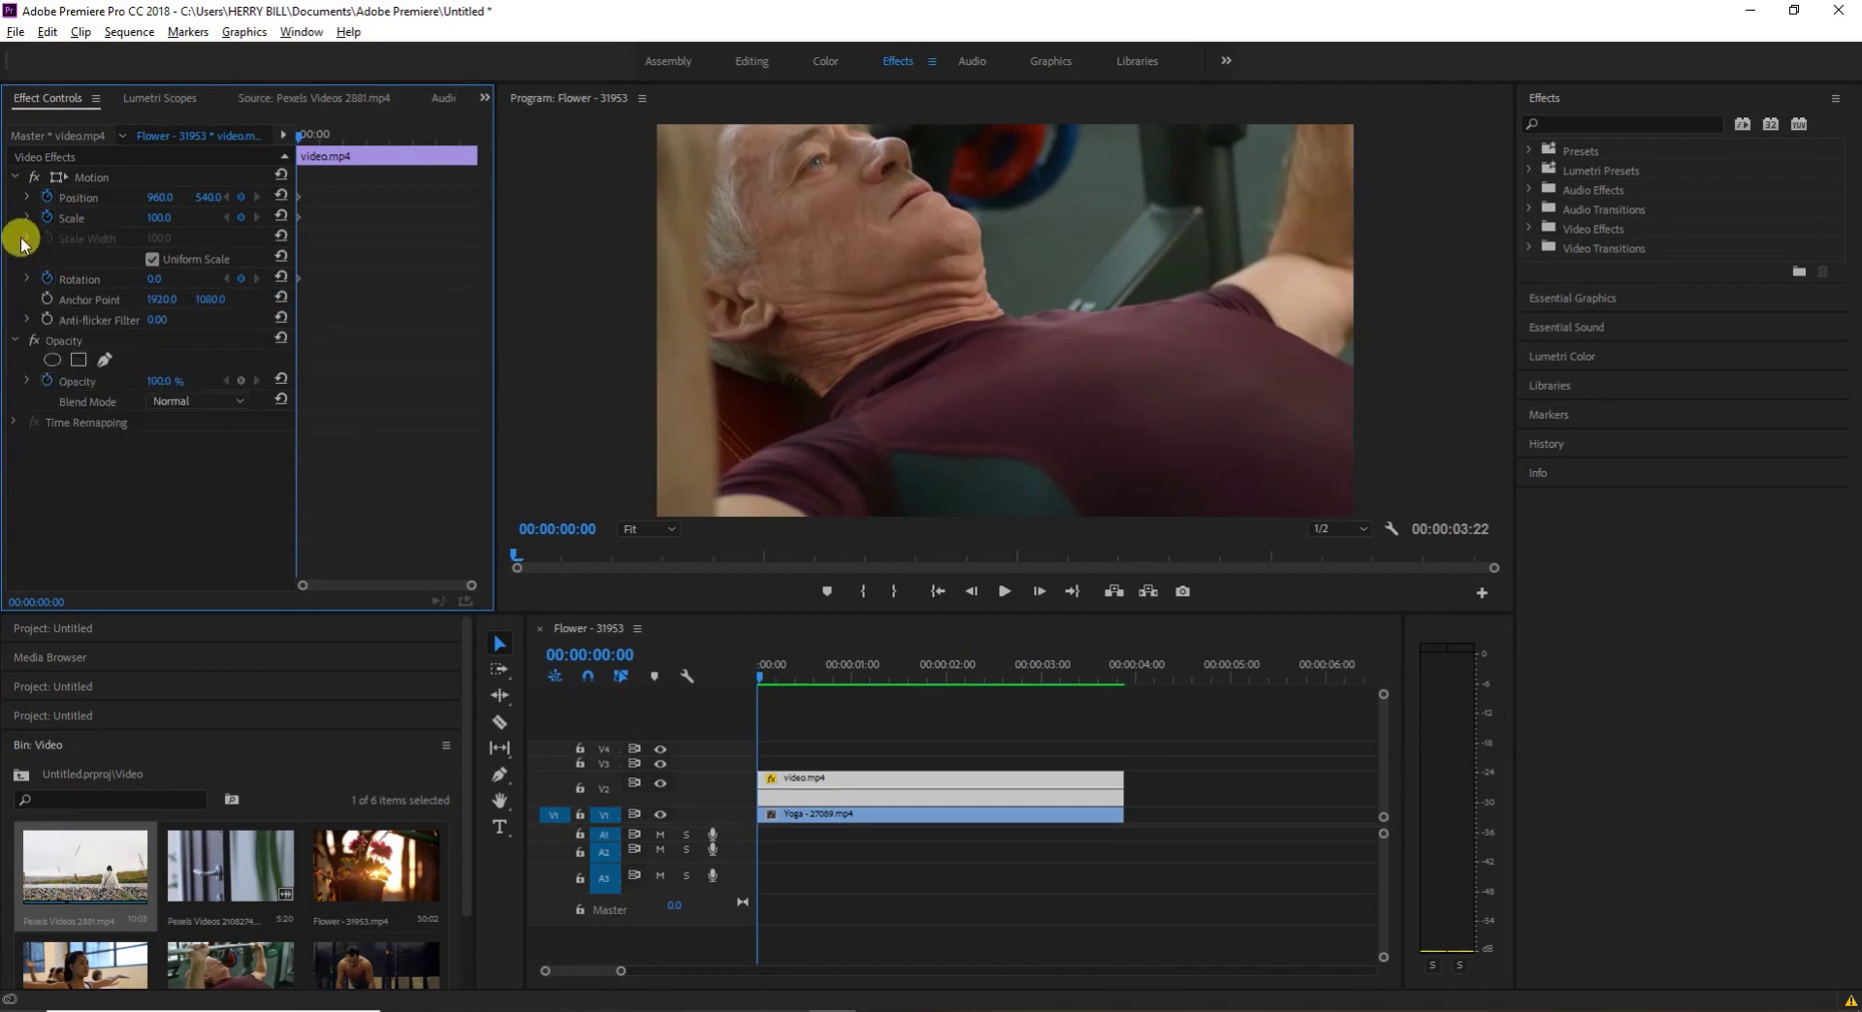
pyautogui.click(47, 380)
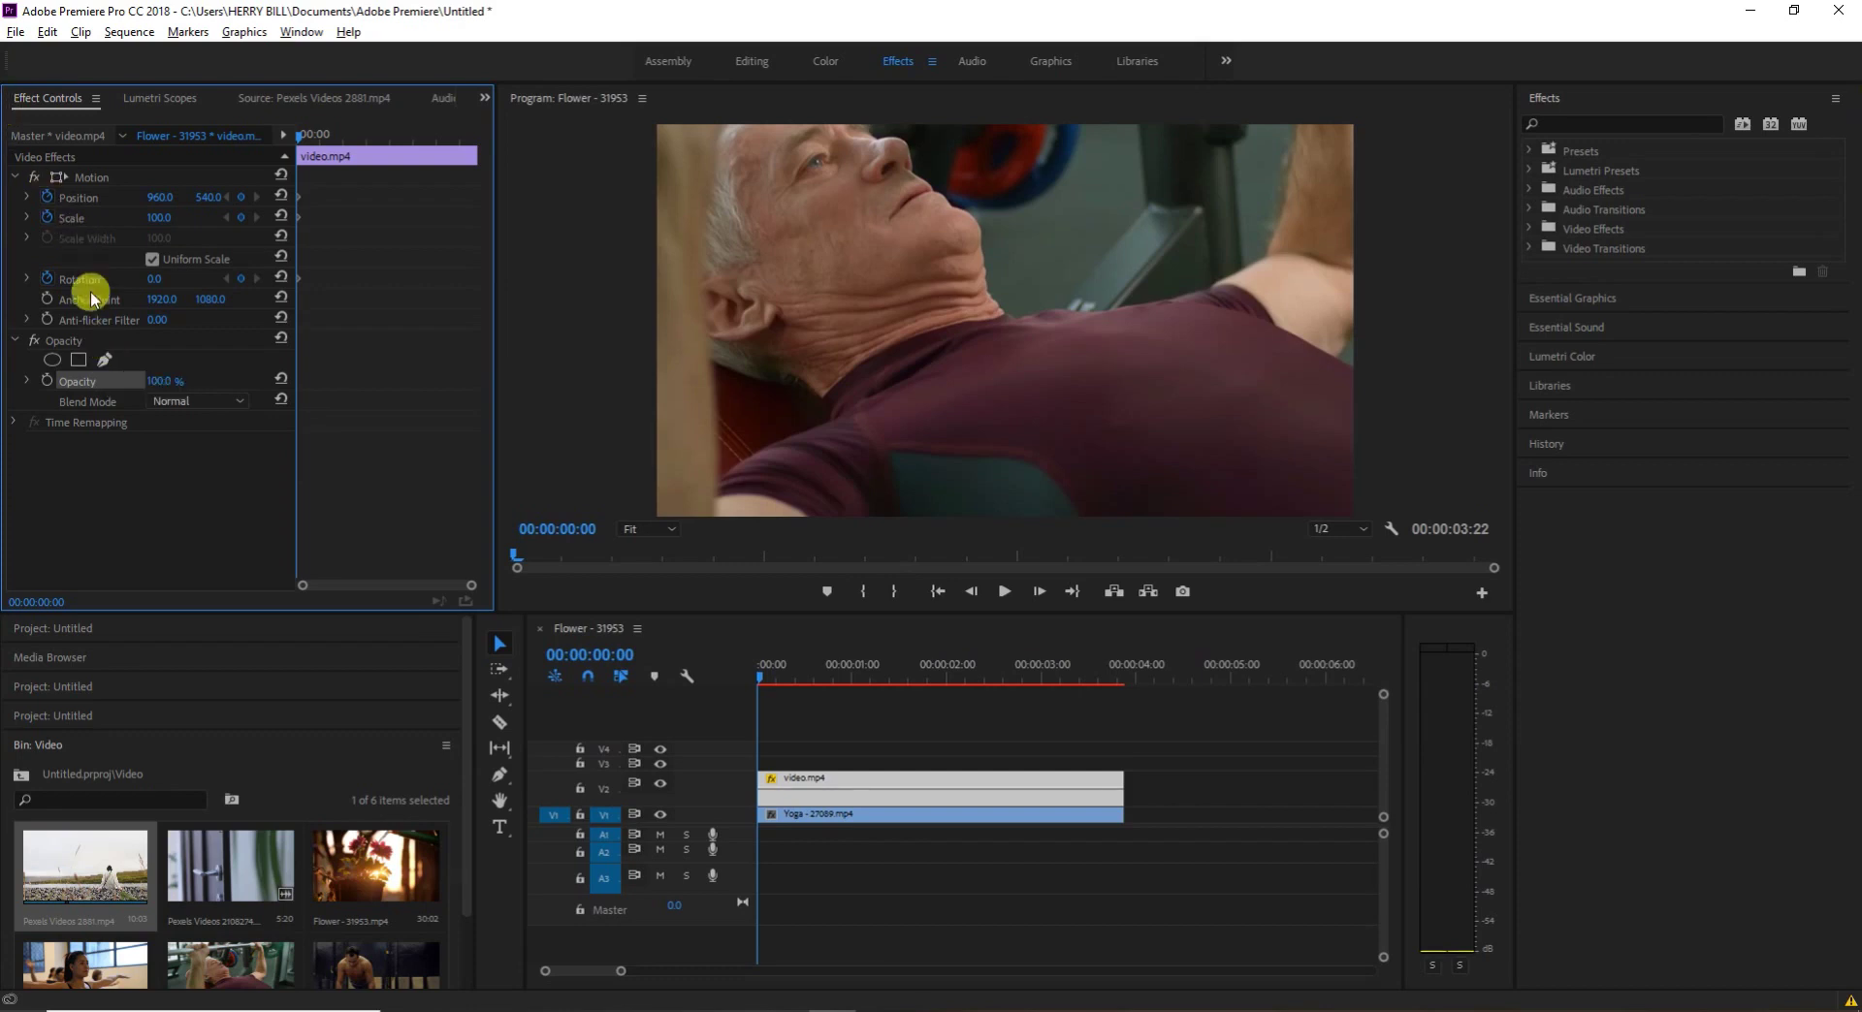
pyautogui.click(53, 361)
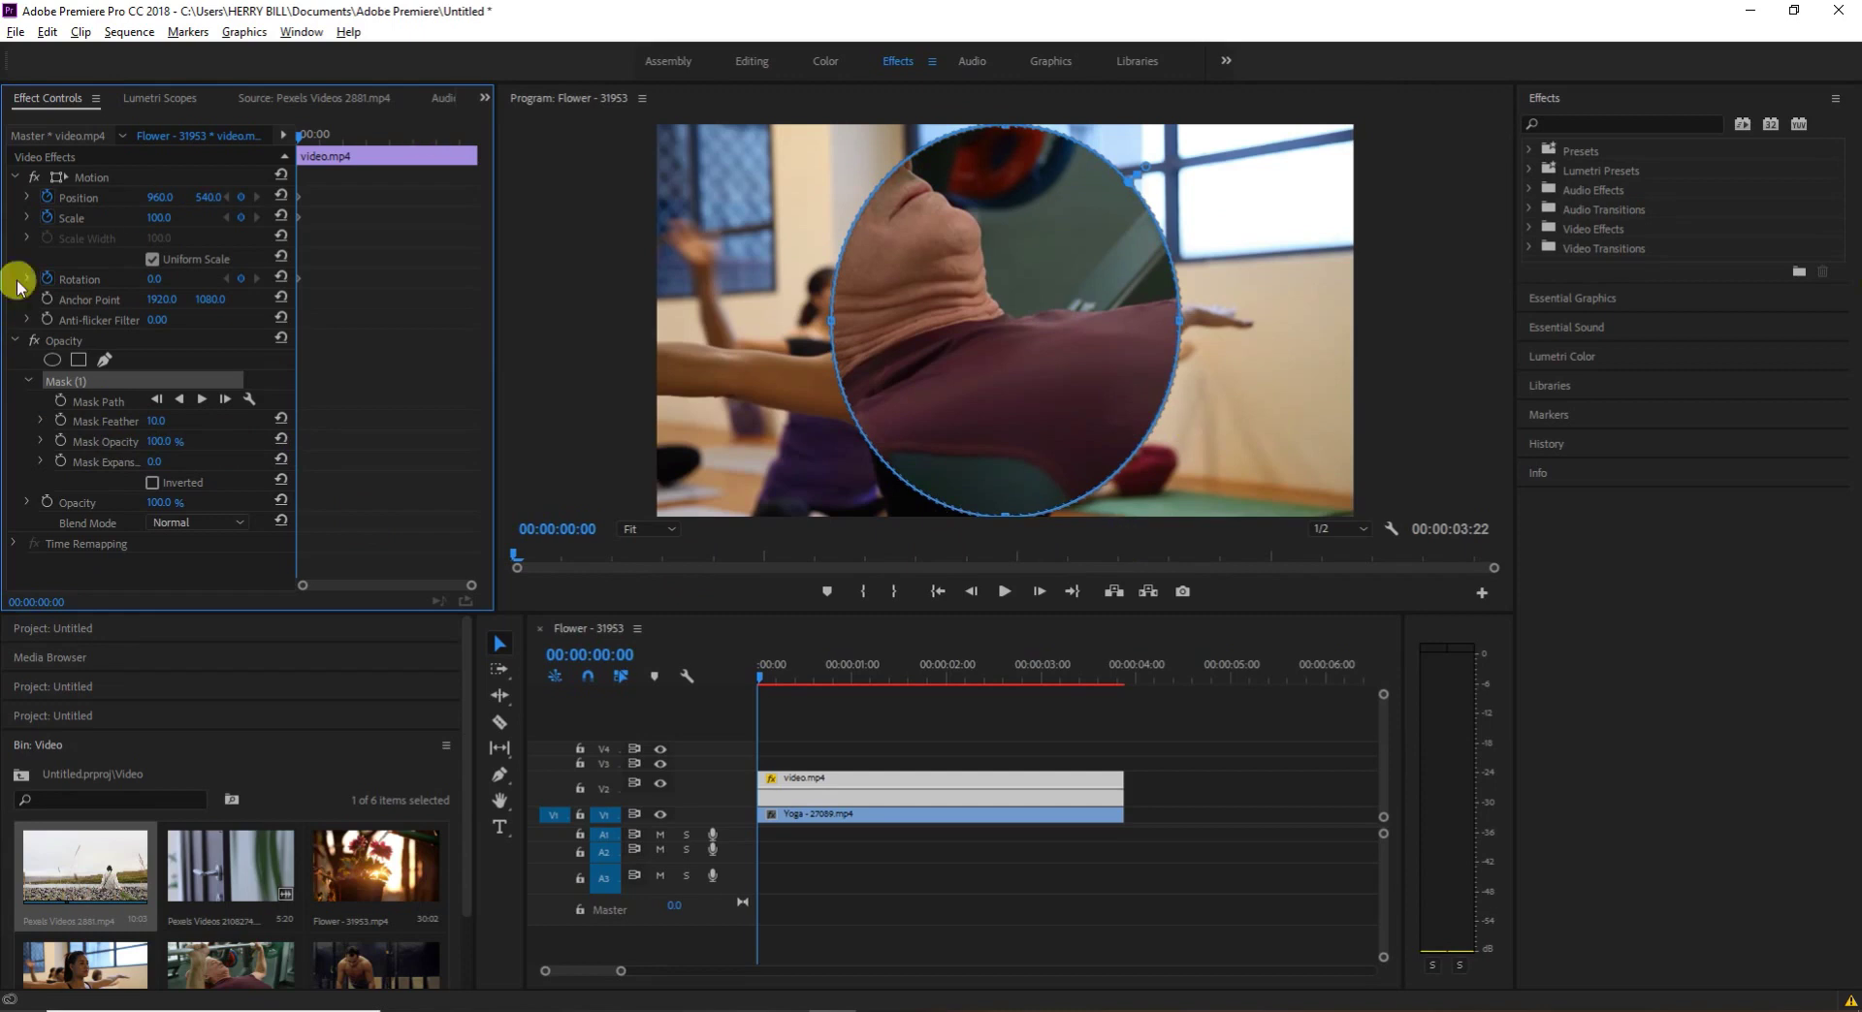
# - Set the ellipse mask's feather to 155 and play the sequence from the start to preview it
pyautogui.moveTo(180, 426); pyautogui.dragTo(137, 419)
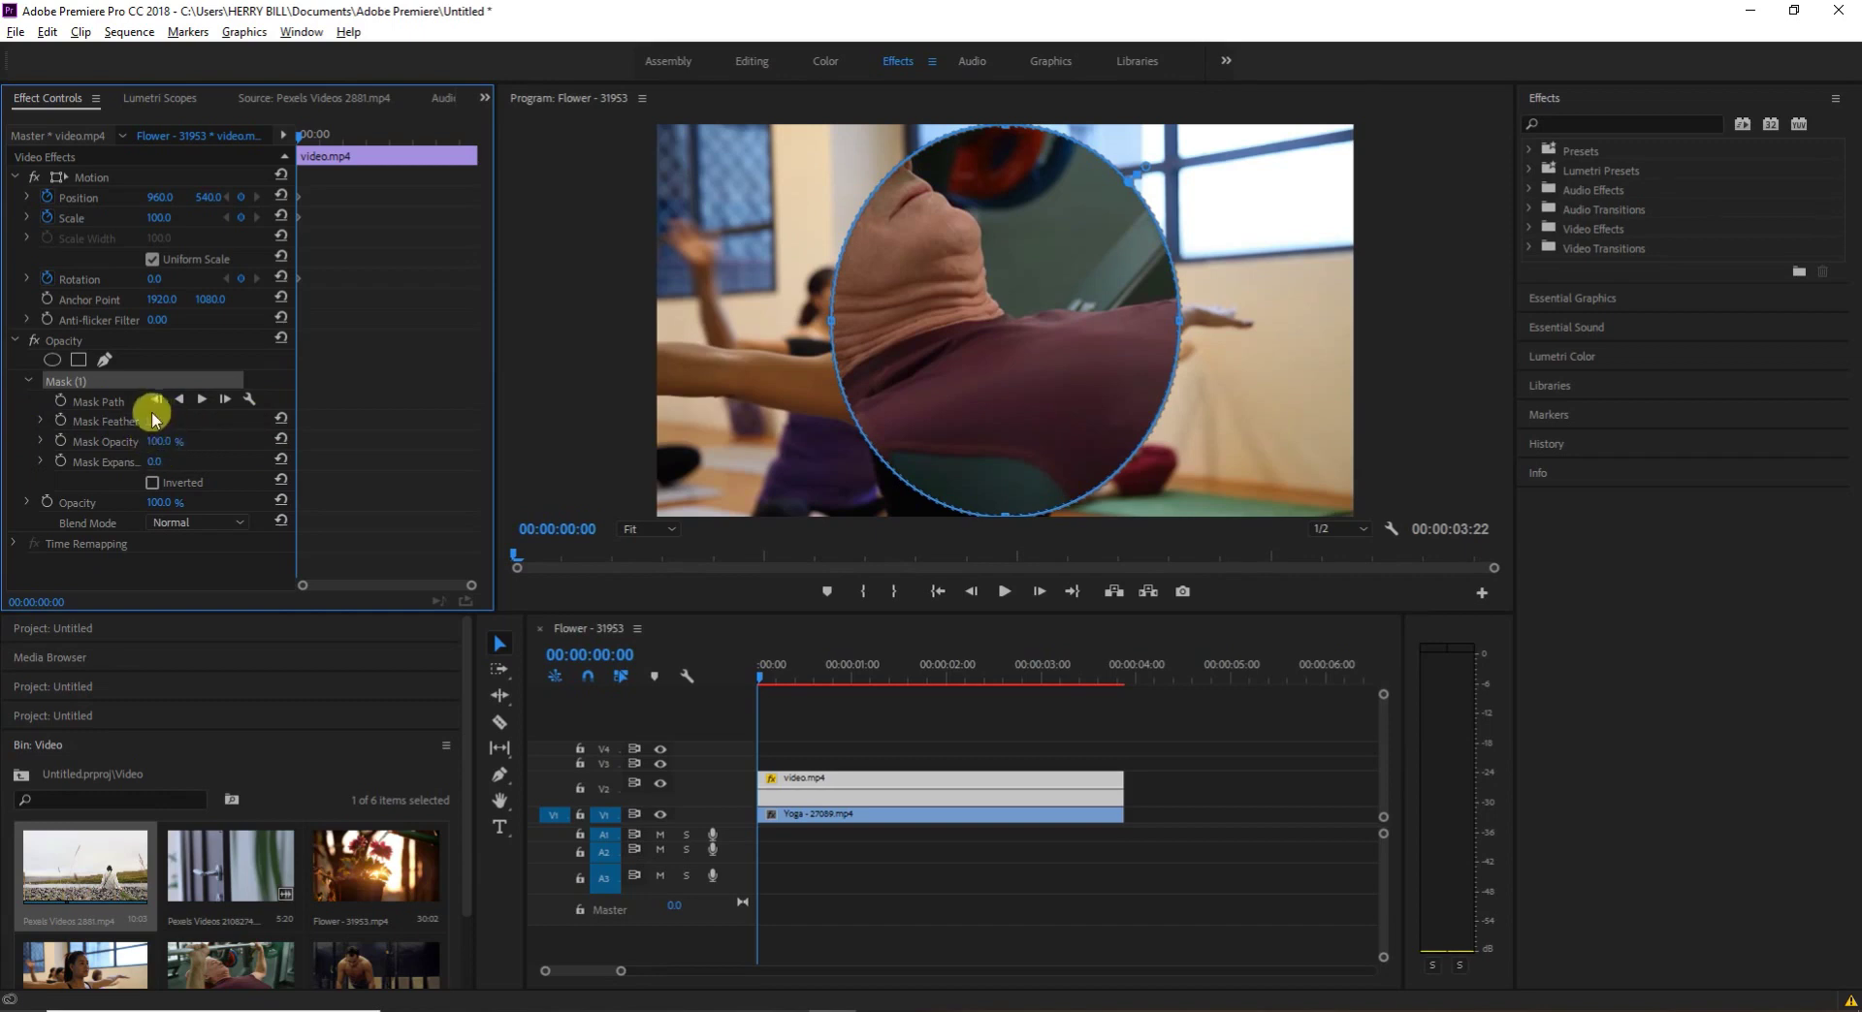
pyautogui.click(158, 421)
pyautogui.moveTo(157, 421); pyautogui.dragTo(780, 486)
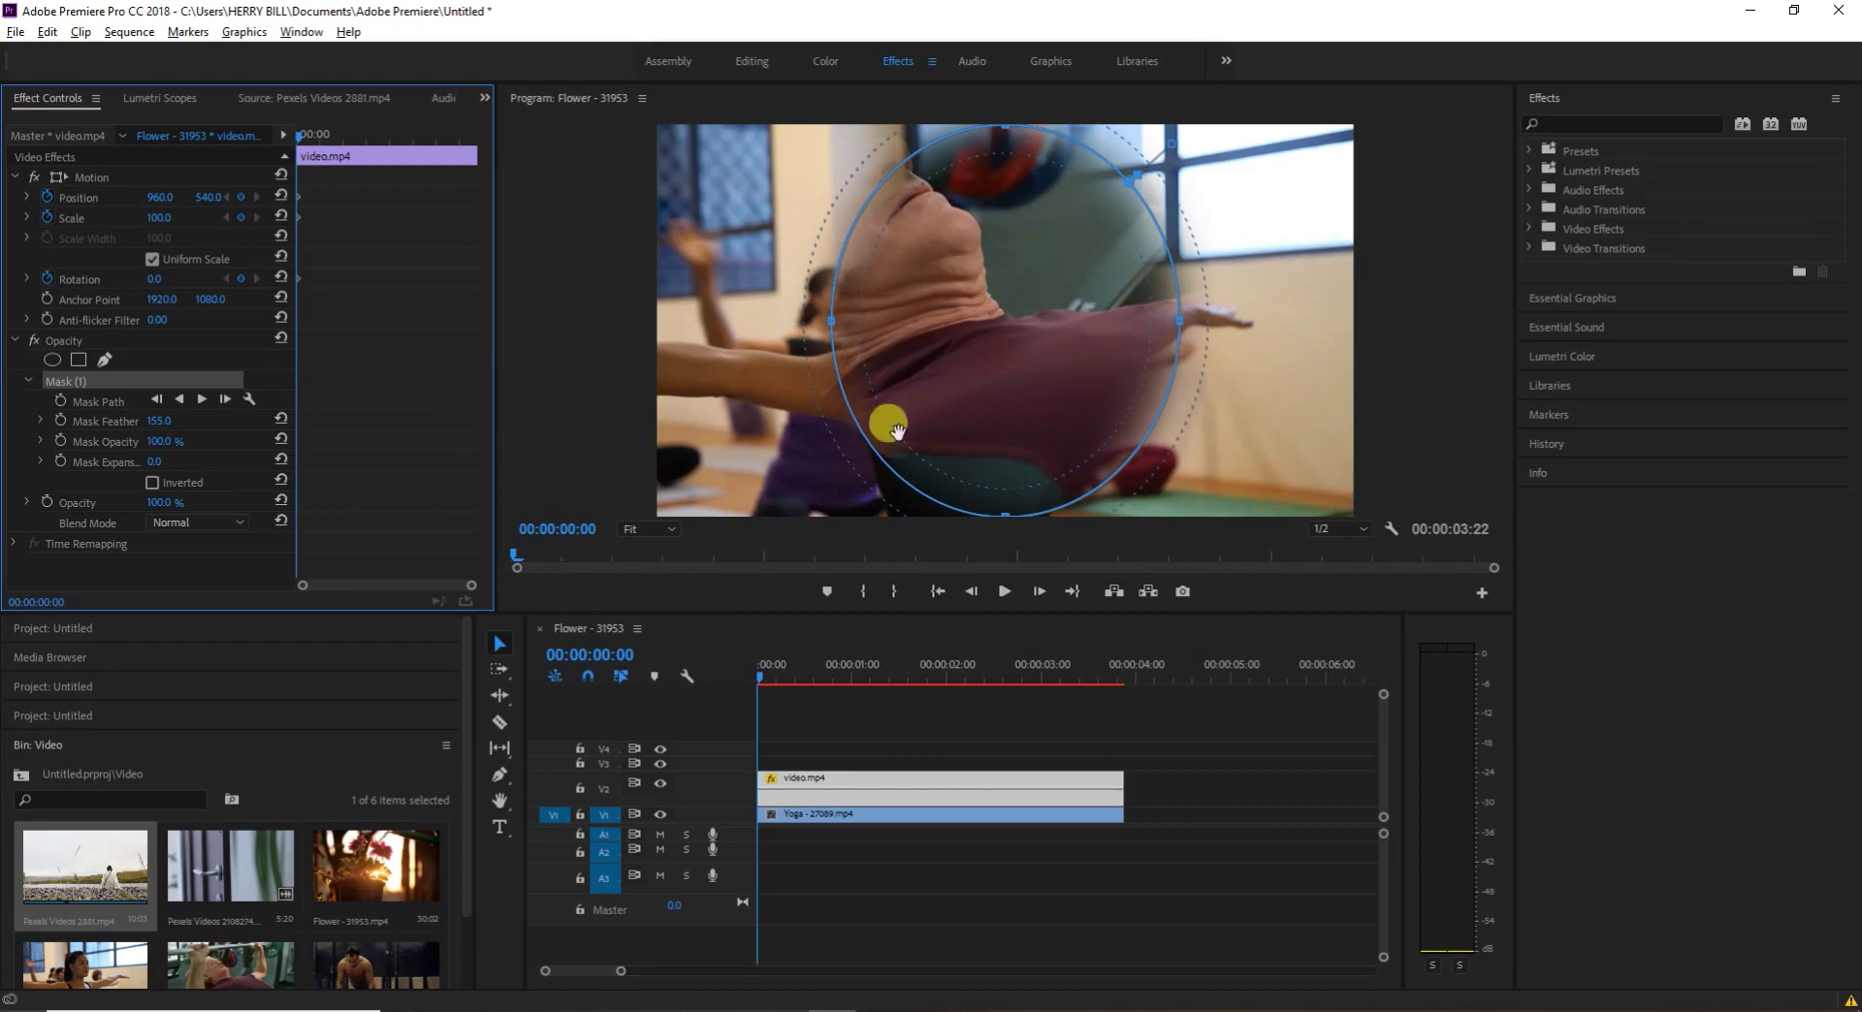
pyautogui.click(766, 673)
pyautogui.moveTo(787, 677); pyautogui.dragTo(656, 689)
pyautogui.click(999, 593)
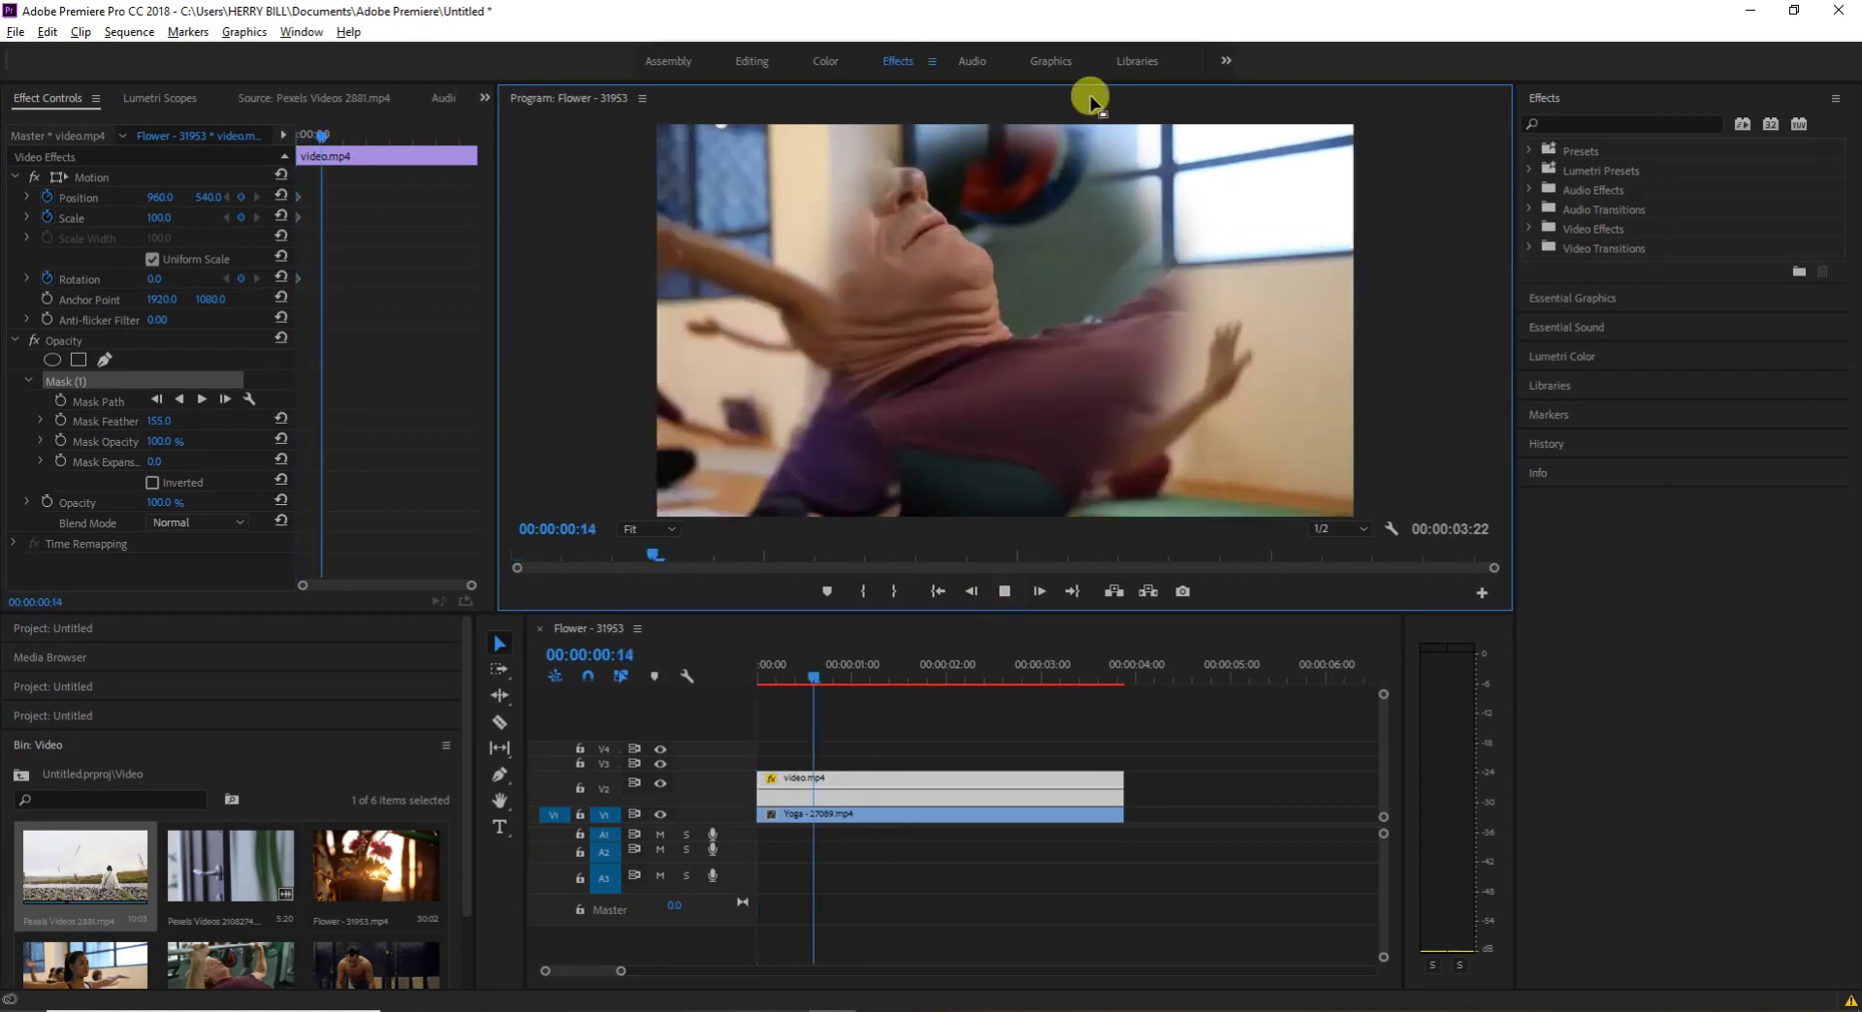
pyautogui.click(1004, 591)
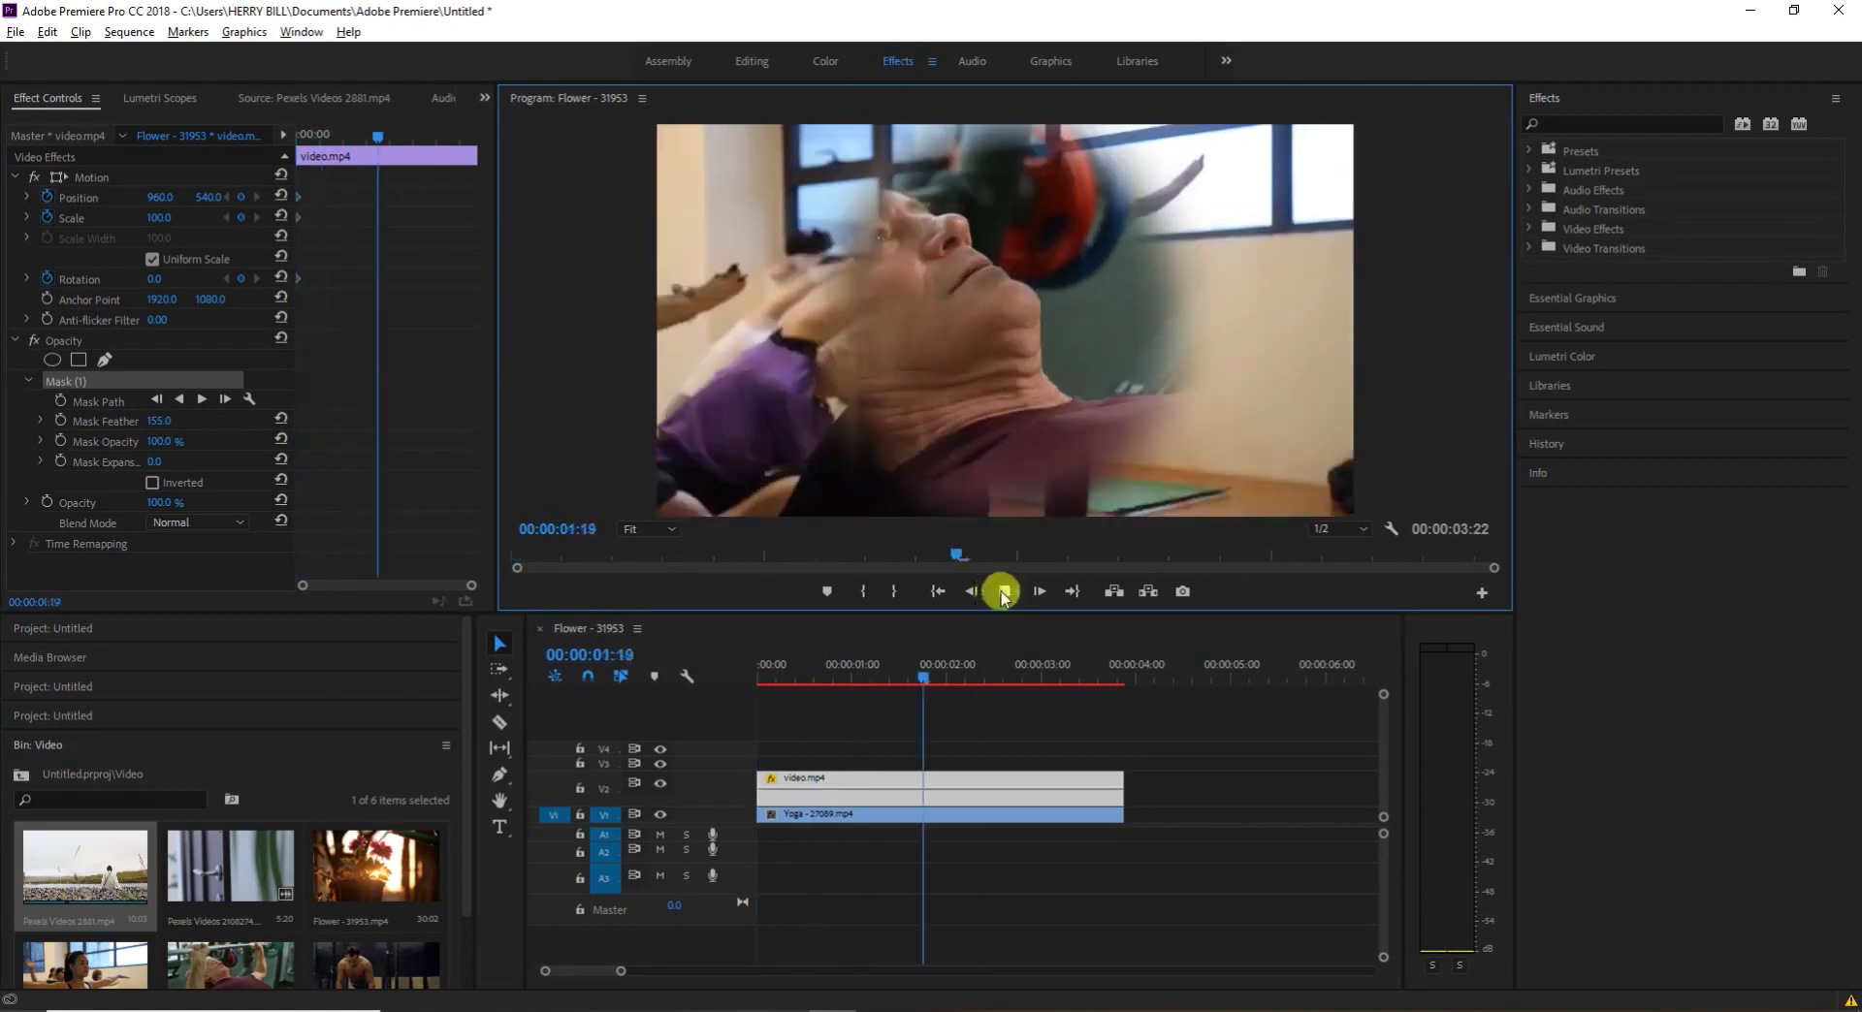
pyautogui.click(1004, 592)
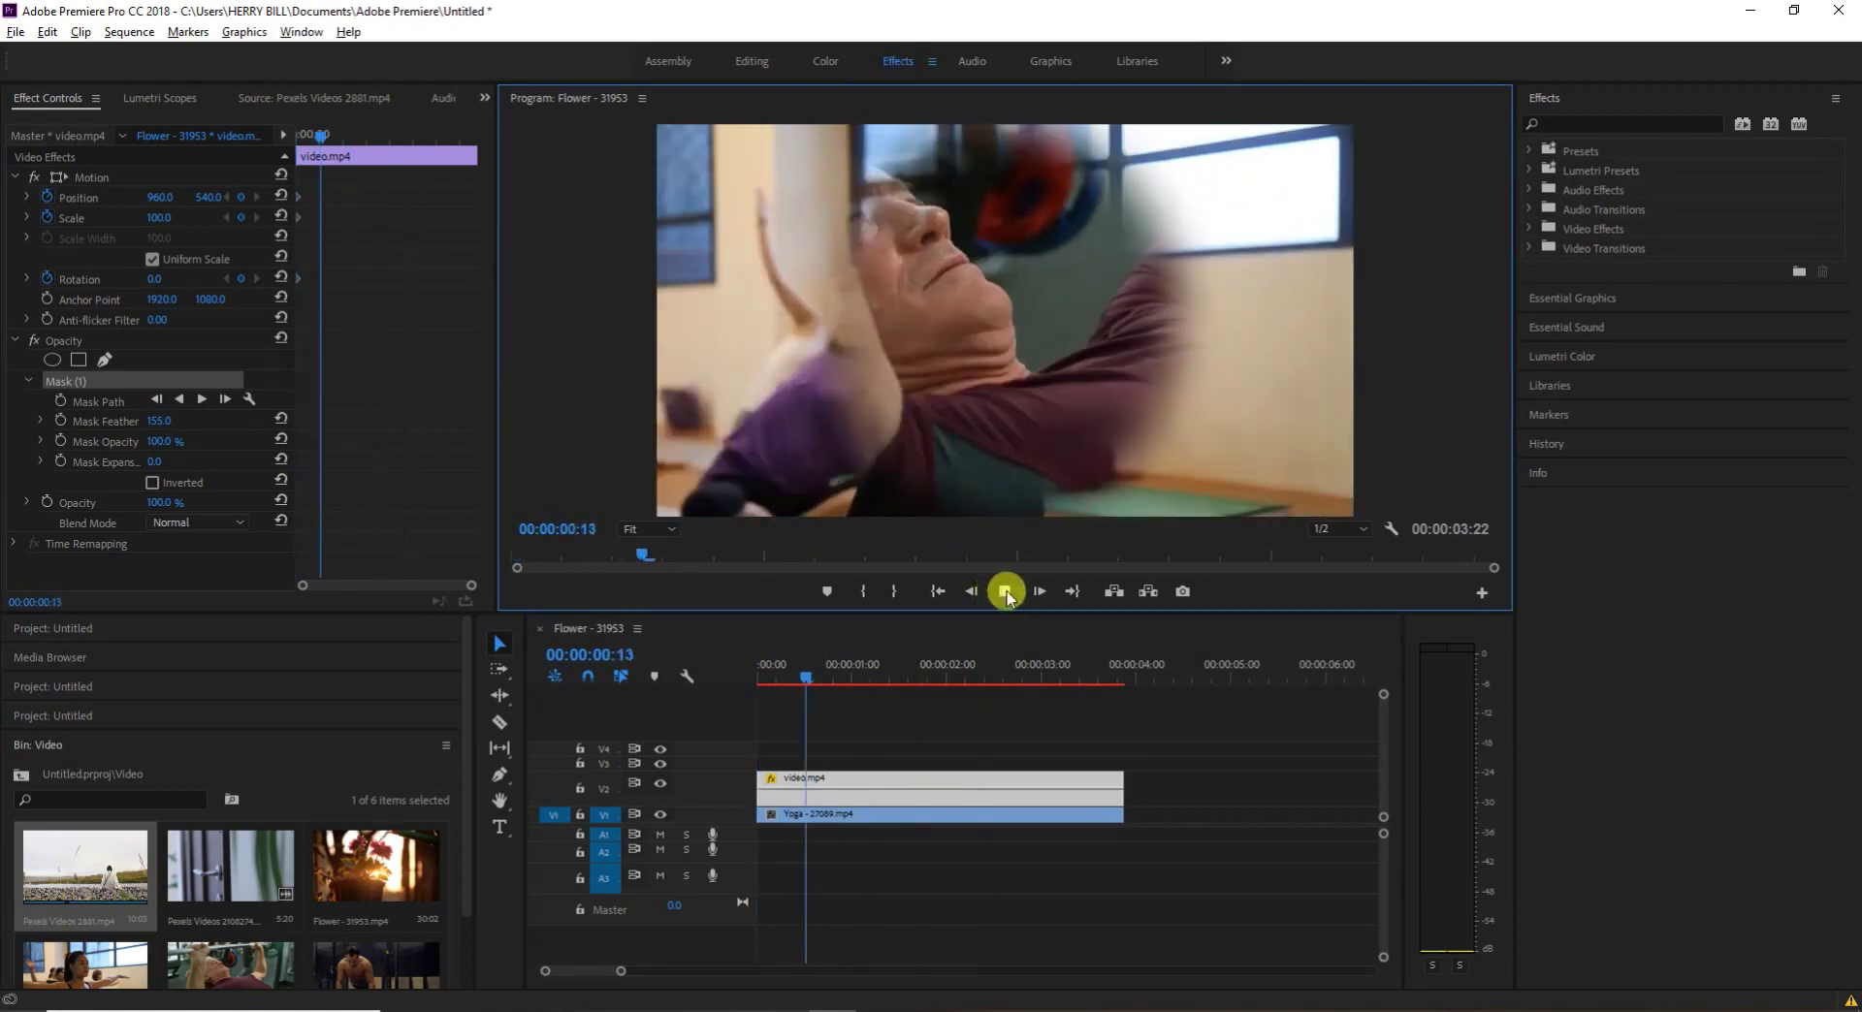
# - Set Mask (1)'s feather to 0 and play the sequence from the start to check the hard edge
pyautogui.click(225, 380)
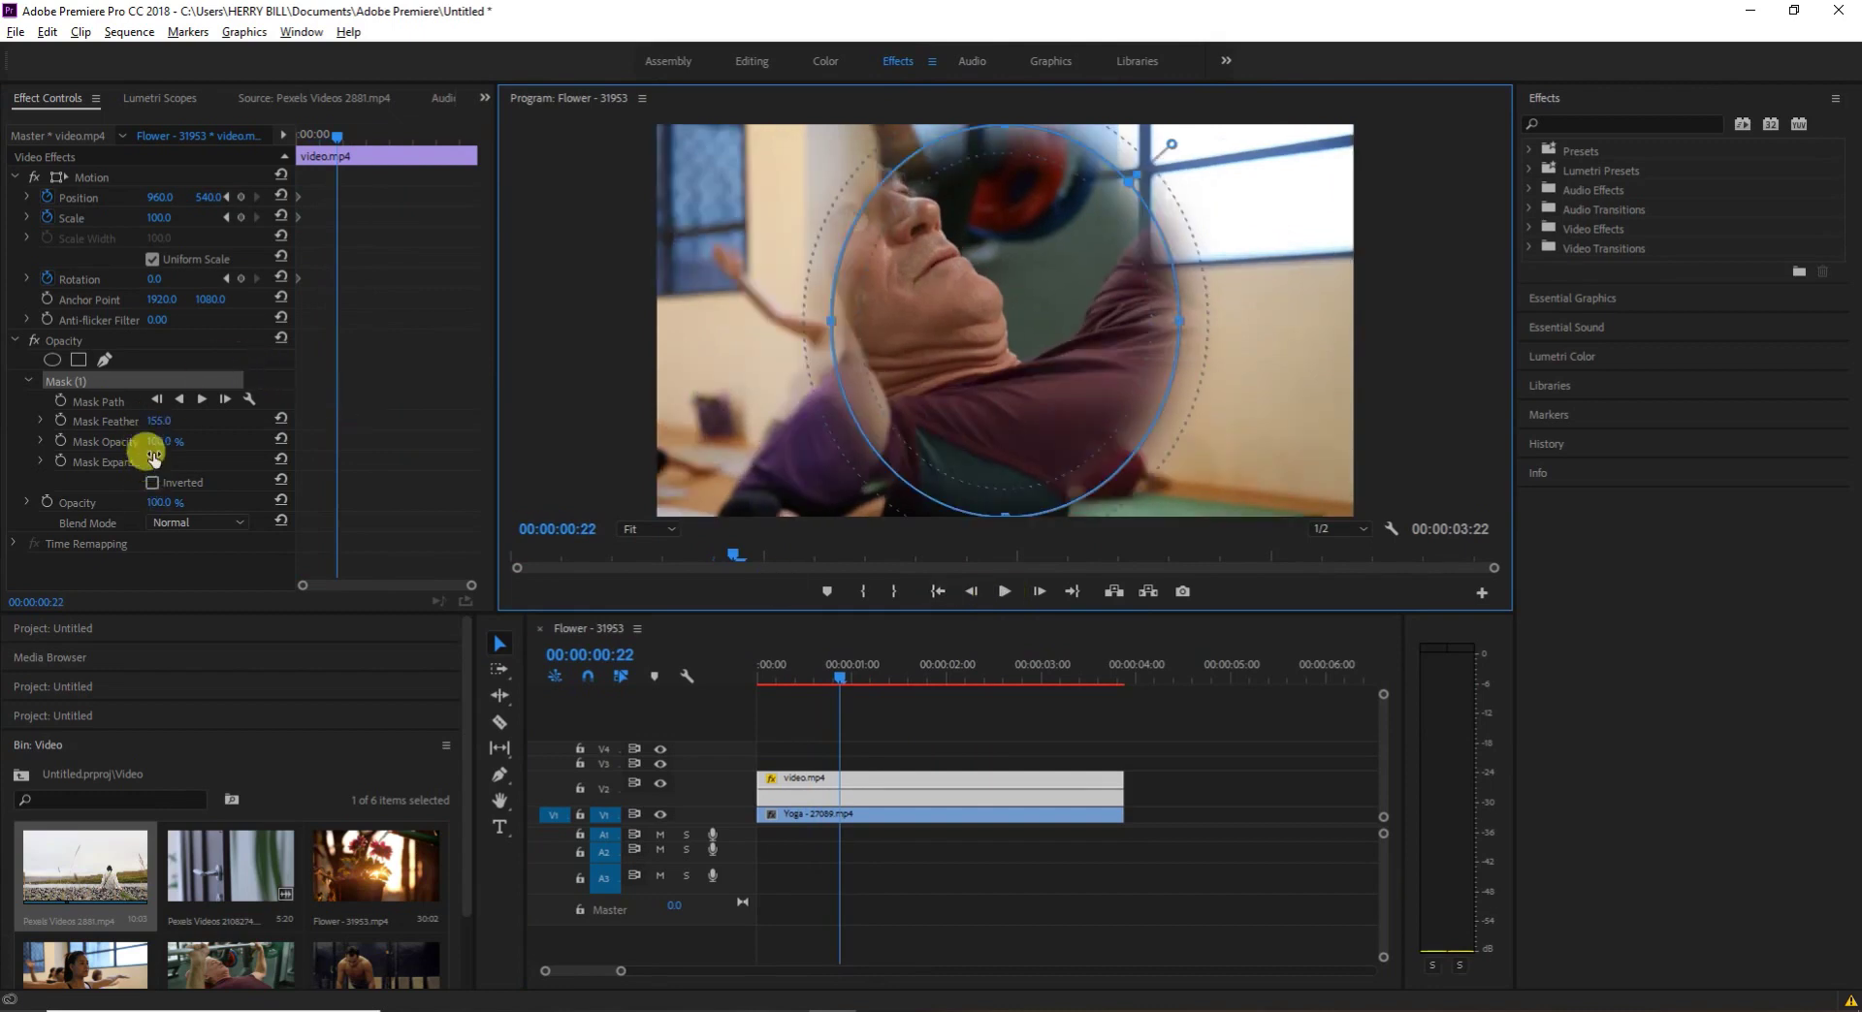
pyautogui.moveTo(162, 424); pyautogui.dragTo(9, 424)
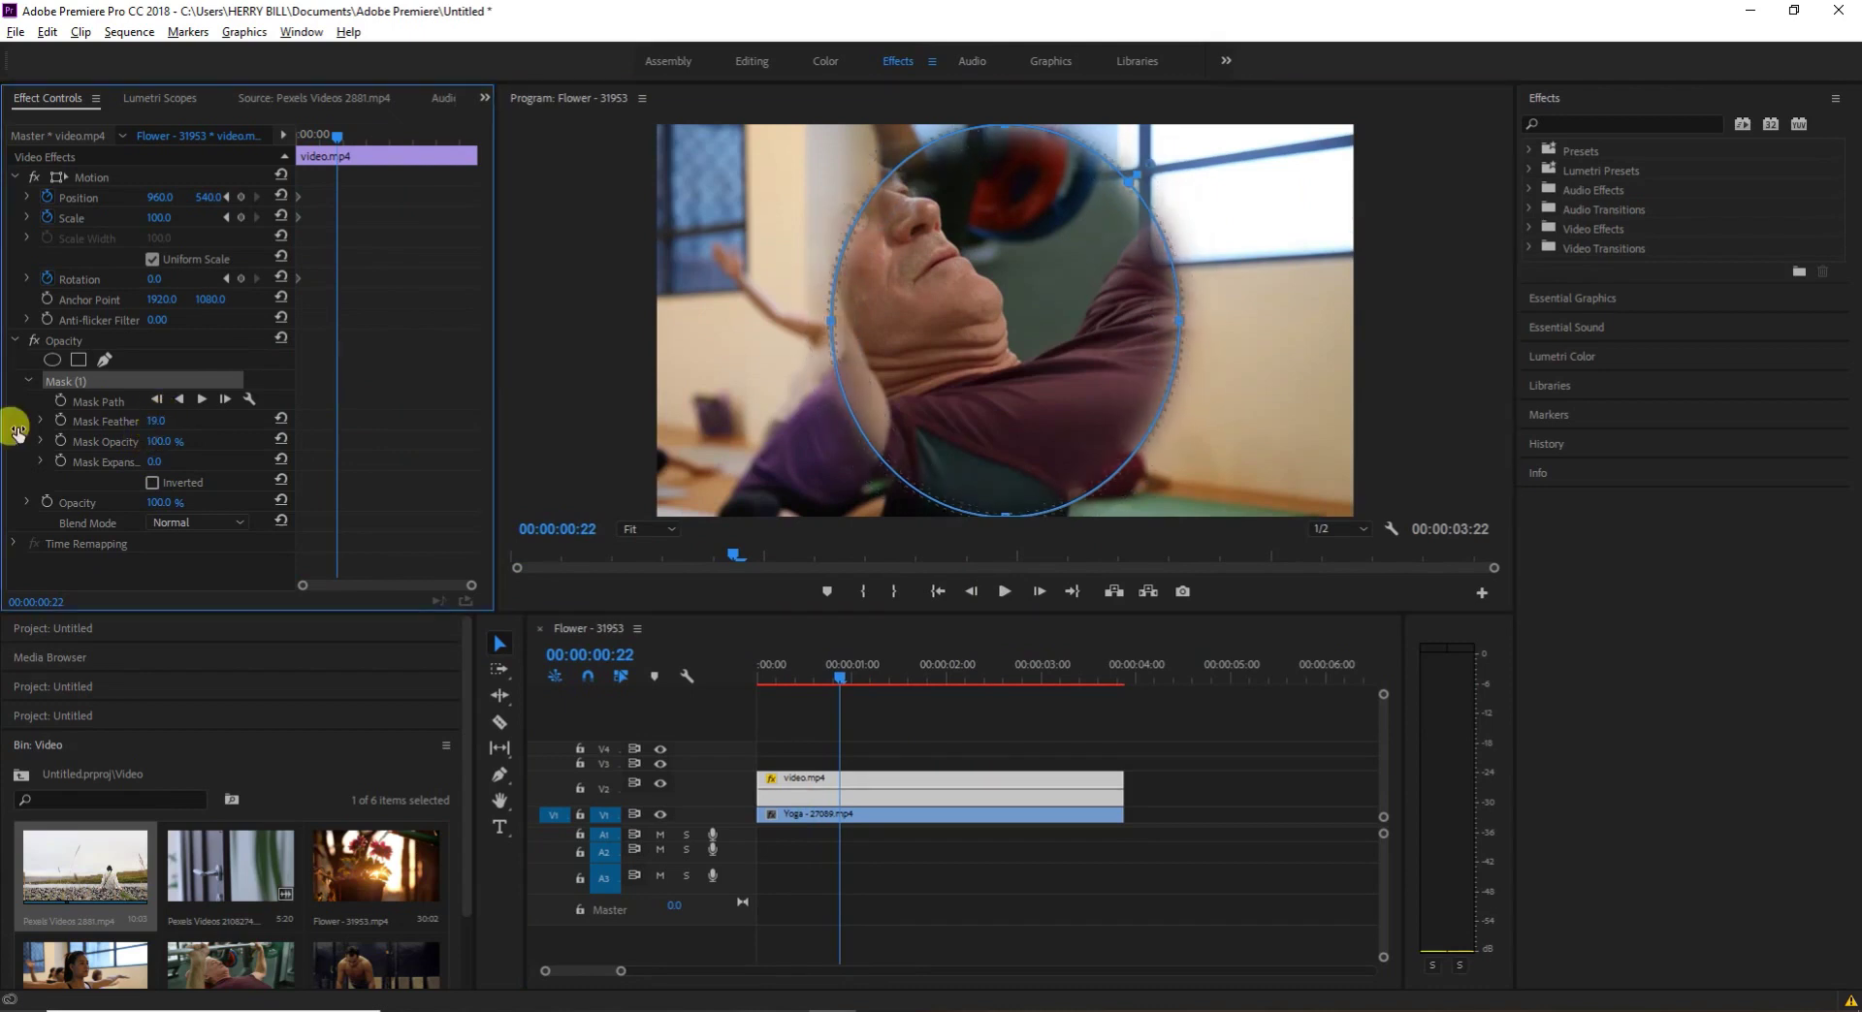
pyautogui.moveTo(155, 423); pyautogui.dragTo(5, 423)
pyautogui.moveTo(842, 679); pyautogui.dragTo(679, 685)
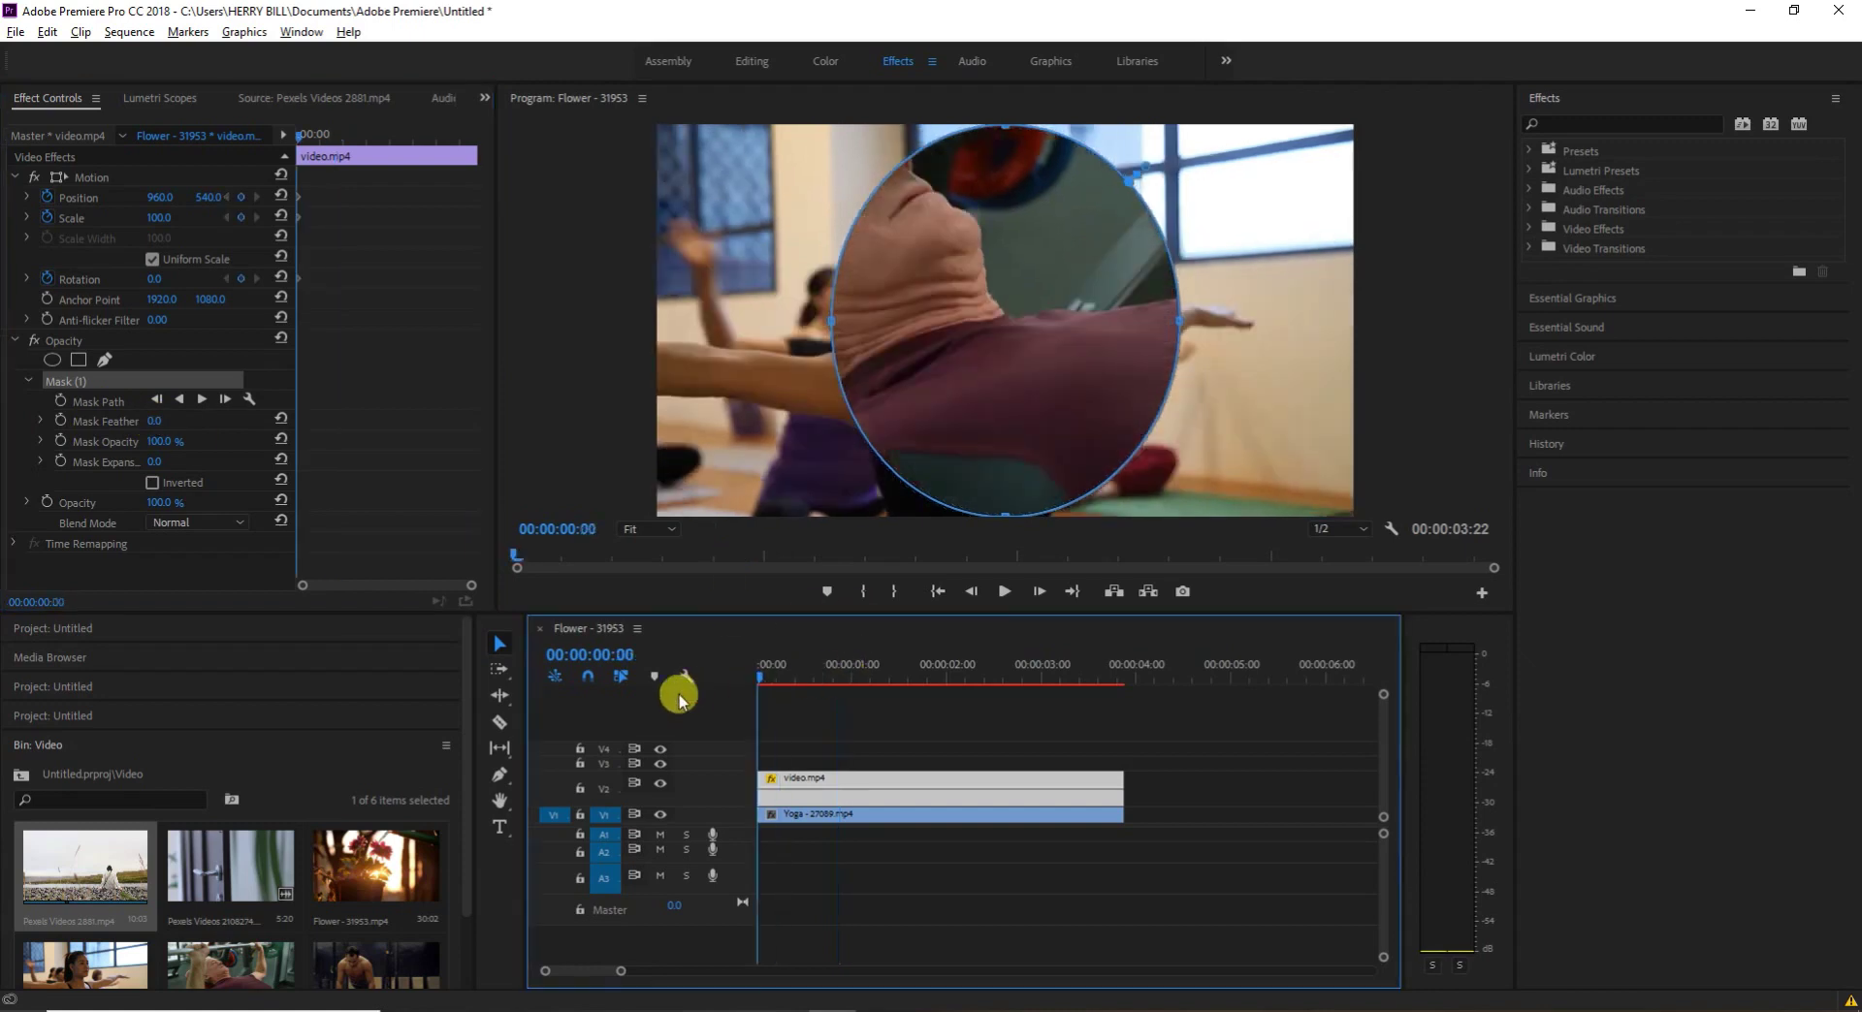
pyautogui.click(1004, 593)
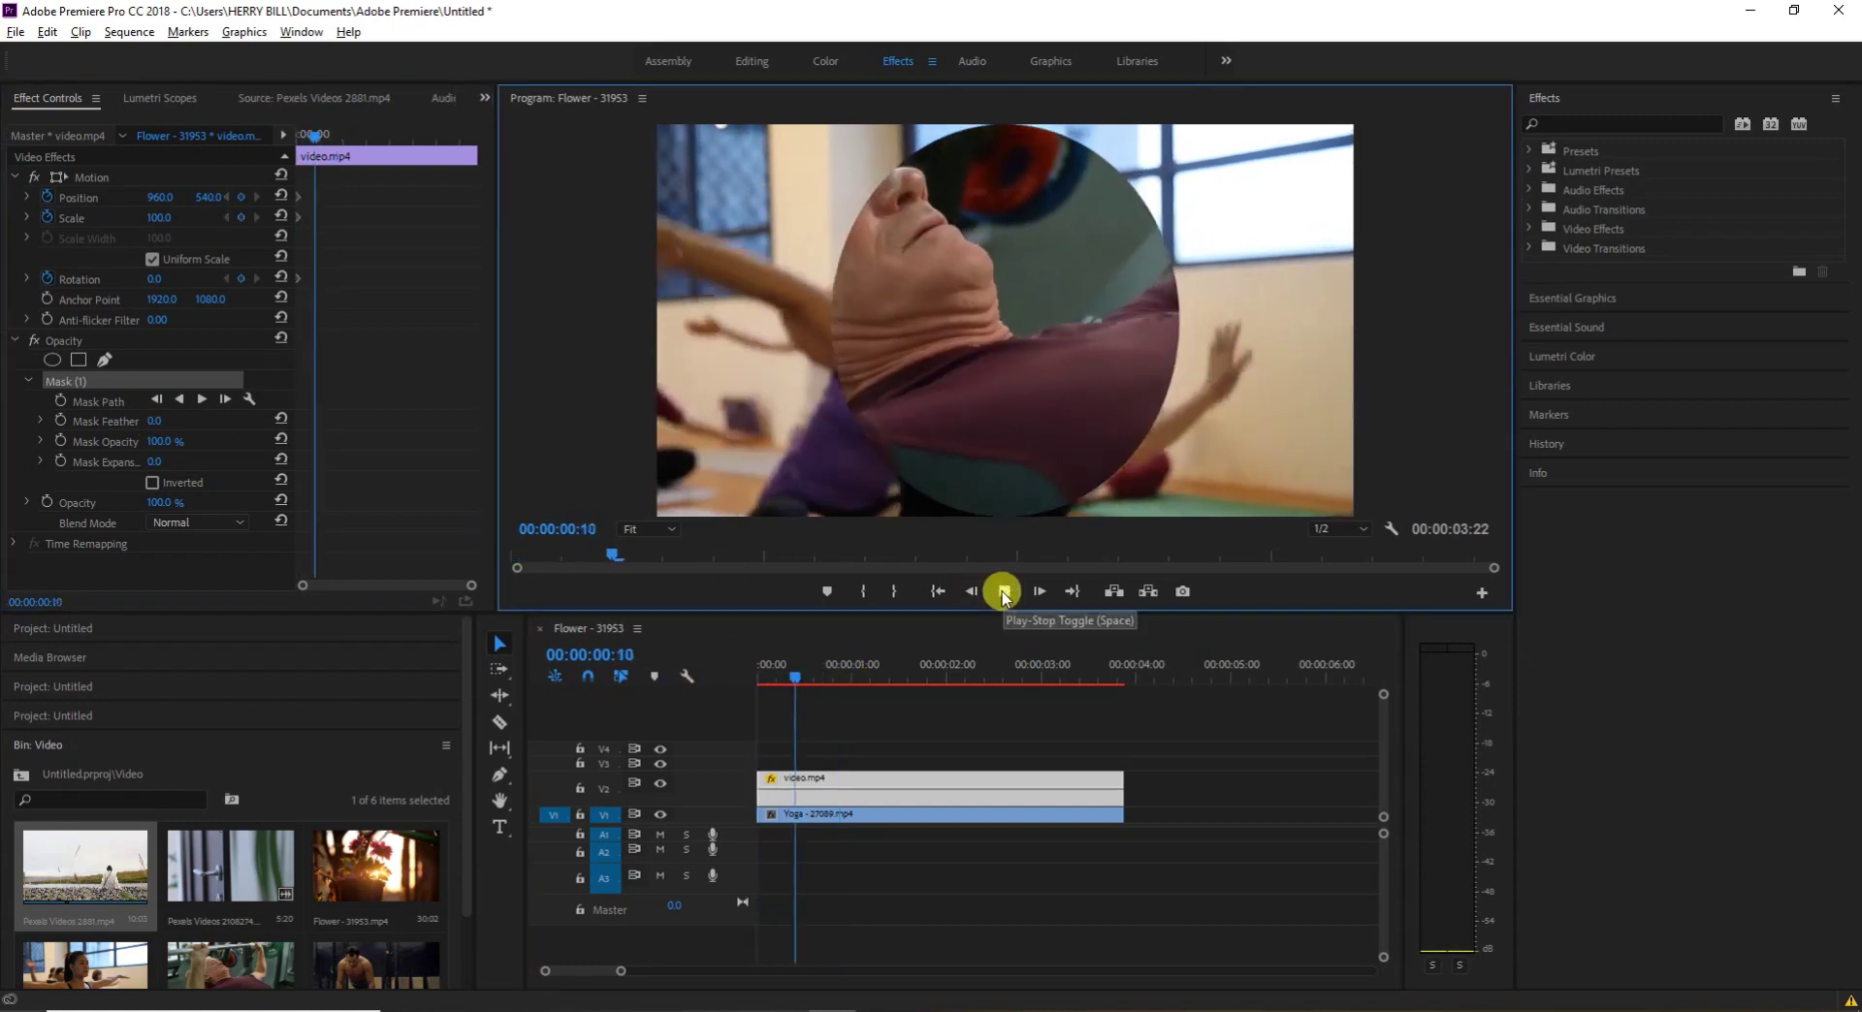
pyautogui.click(1005, 594)
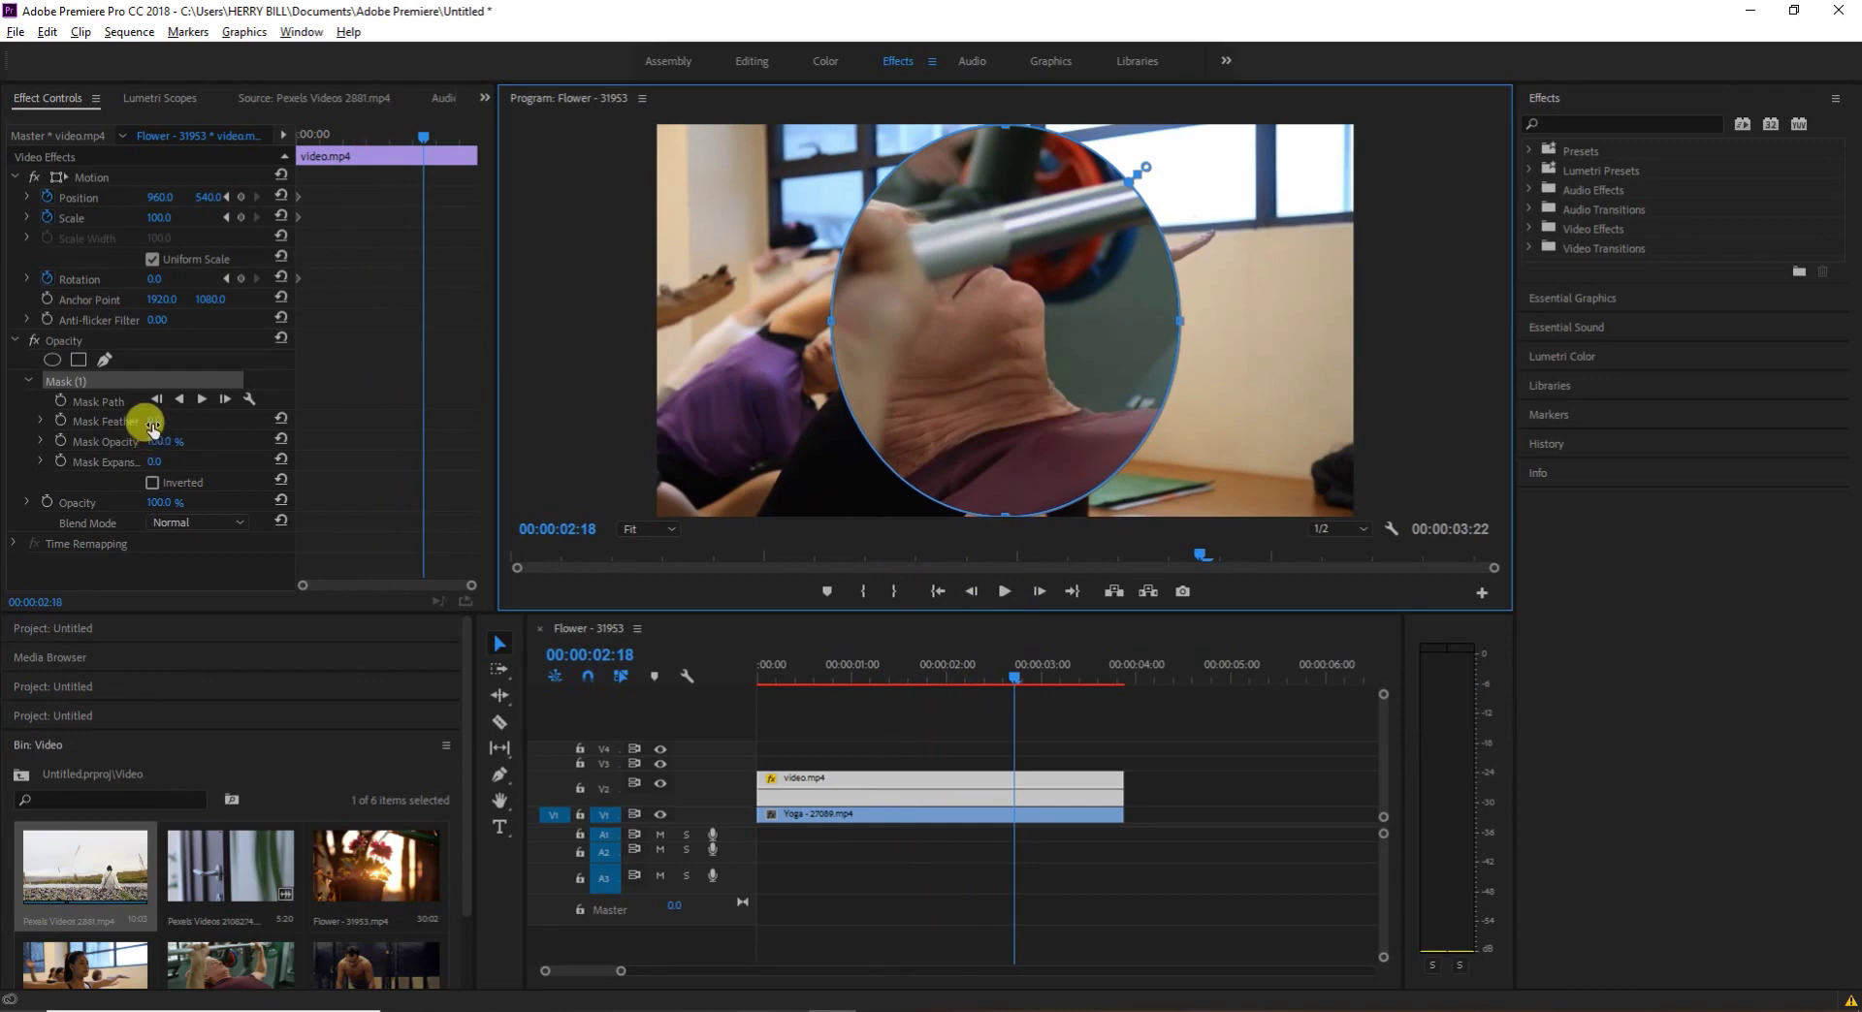
# - Set the mask feather to 50 and preview the sequence from the start
pyautogui.moveTo(153, 424); pyautogui.dragTo(162, 421)
pyautogui.moveTo(1014, 677); pyautogui.dragTo(703, 687)
pyautogui.press('space')
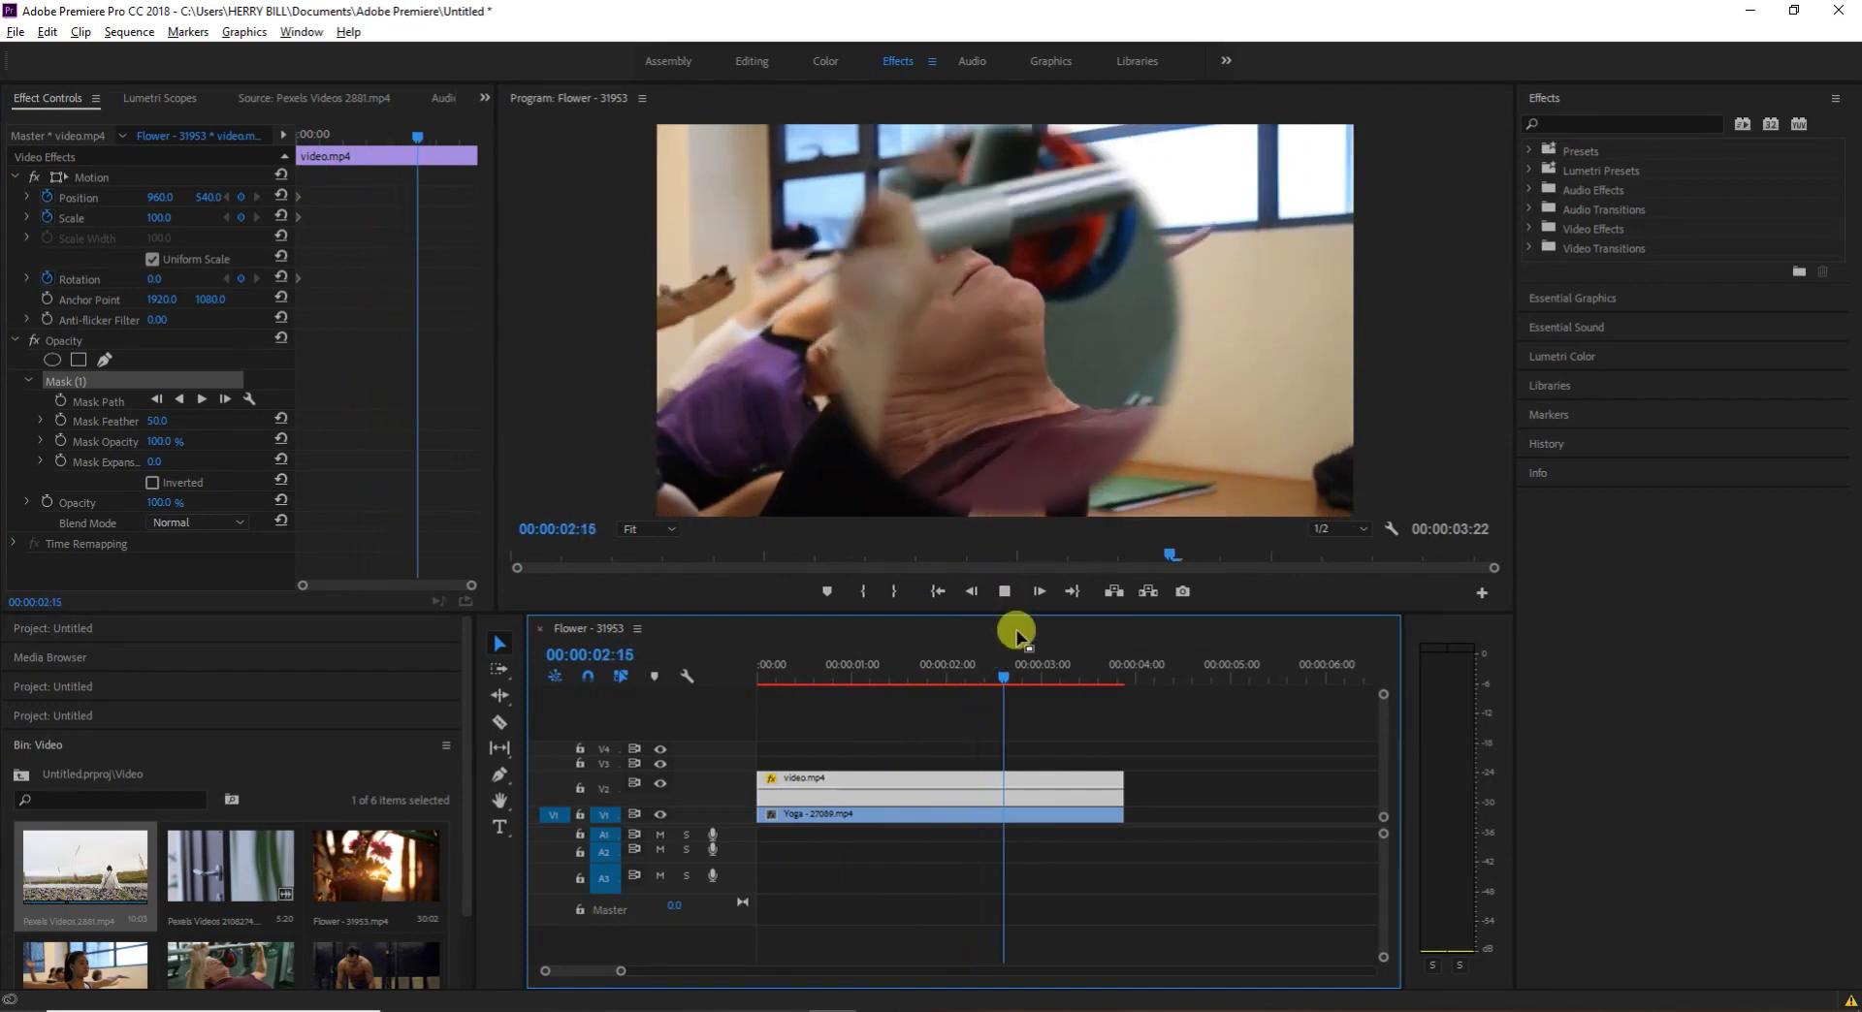
pyautogui.press('space')
pyautogui.moveTo(1033, 681); pyautogui.dragTo(411, 716)
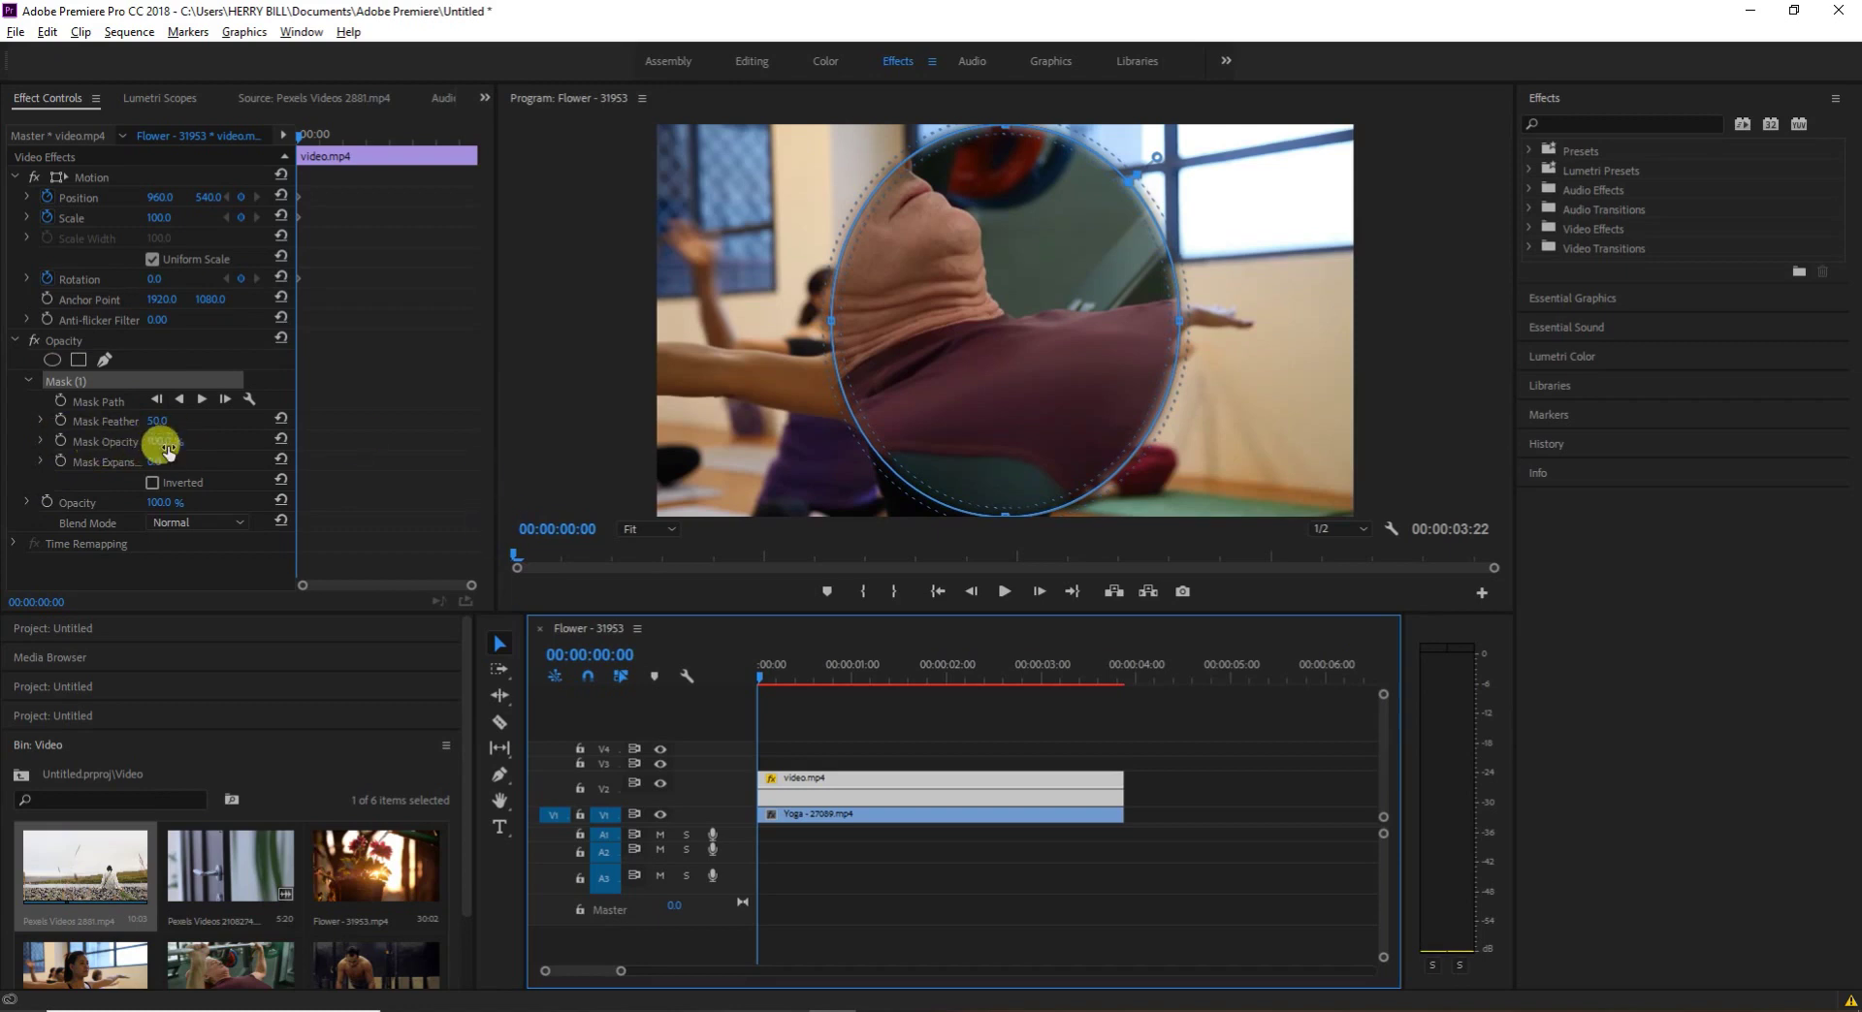
# - Try a mask opacity of 48% with a rendered preview and return the mask opacity to 100%
pyautogui.moveTo(151, 442)
pyautogui.mouseDown()
pyautogui.moveTo(166, 439)
pyautogui.moveTo(115, 440)
pyautogui.mouseUp()
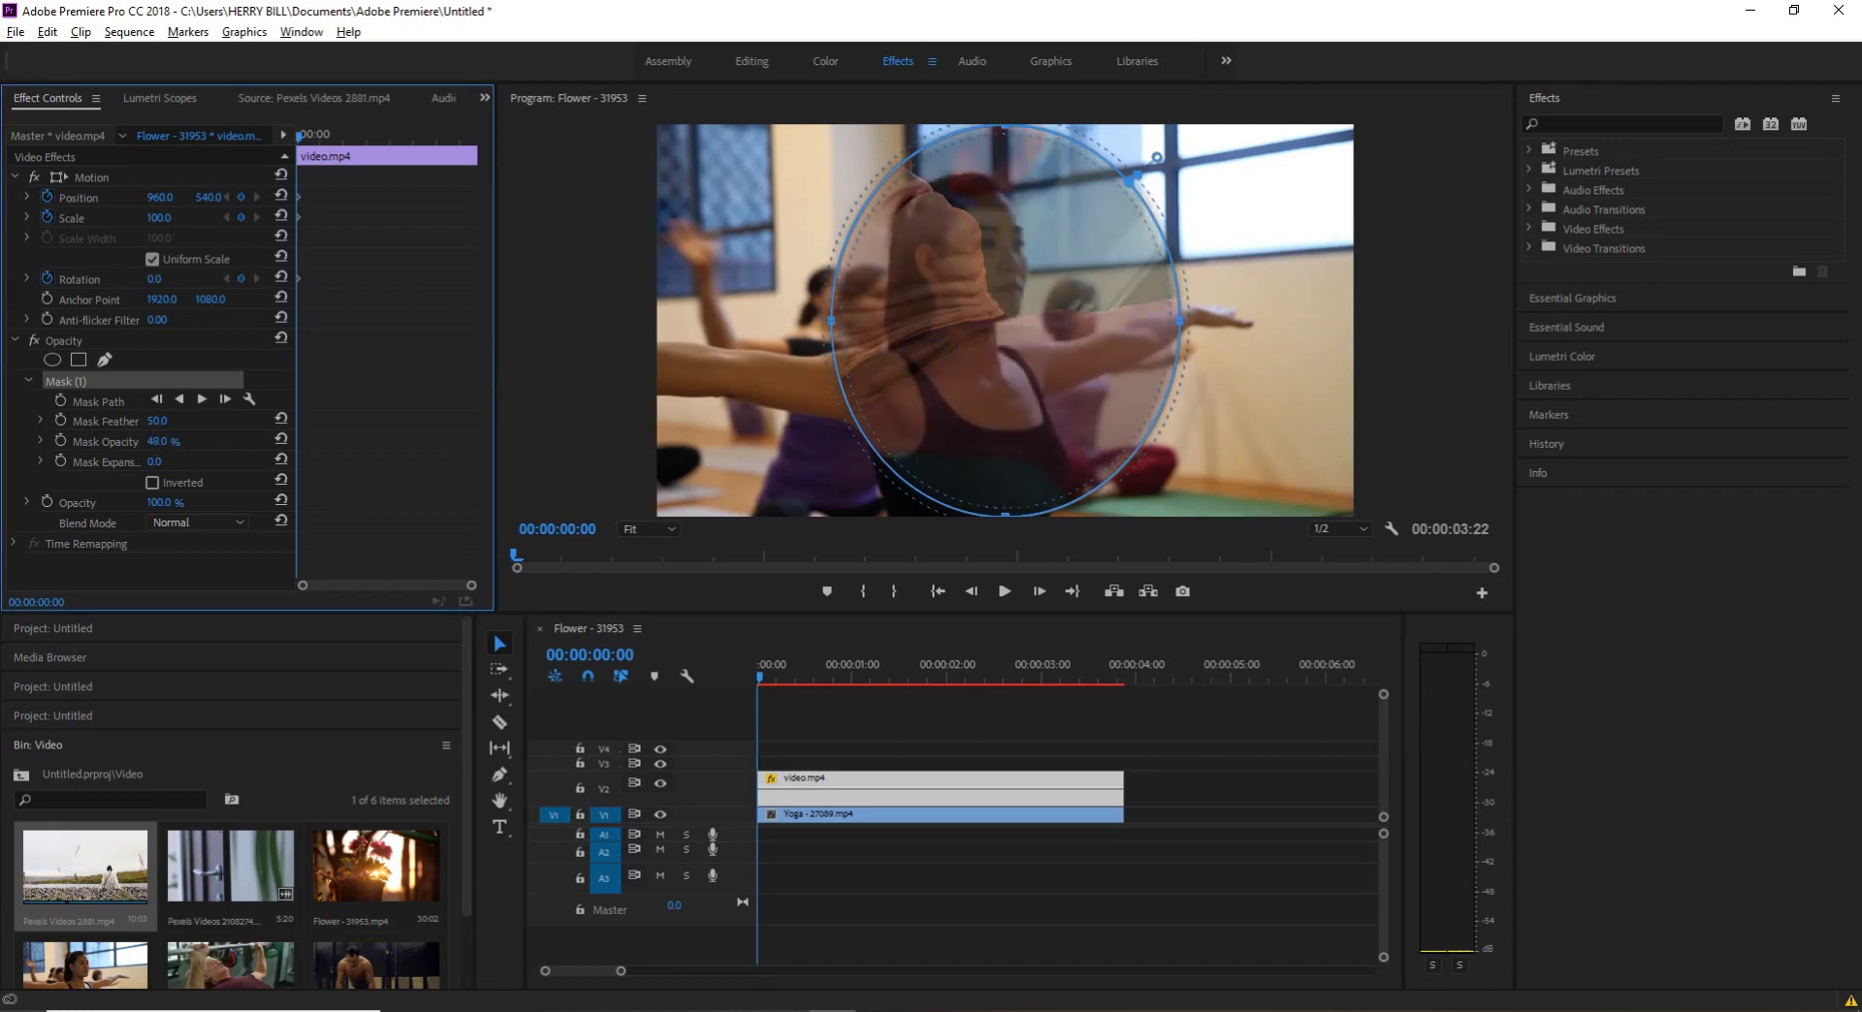
pyautogui.press('space')
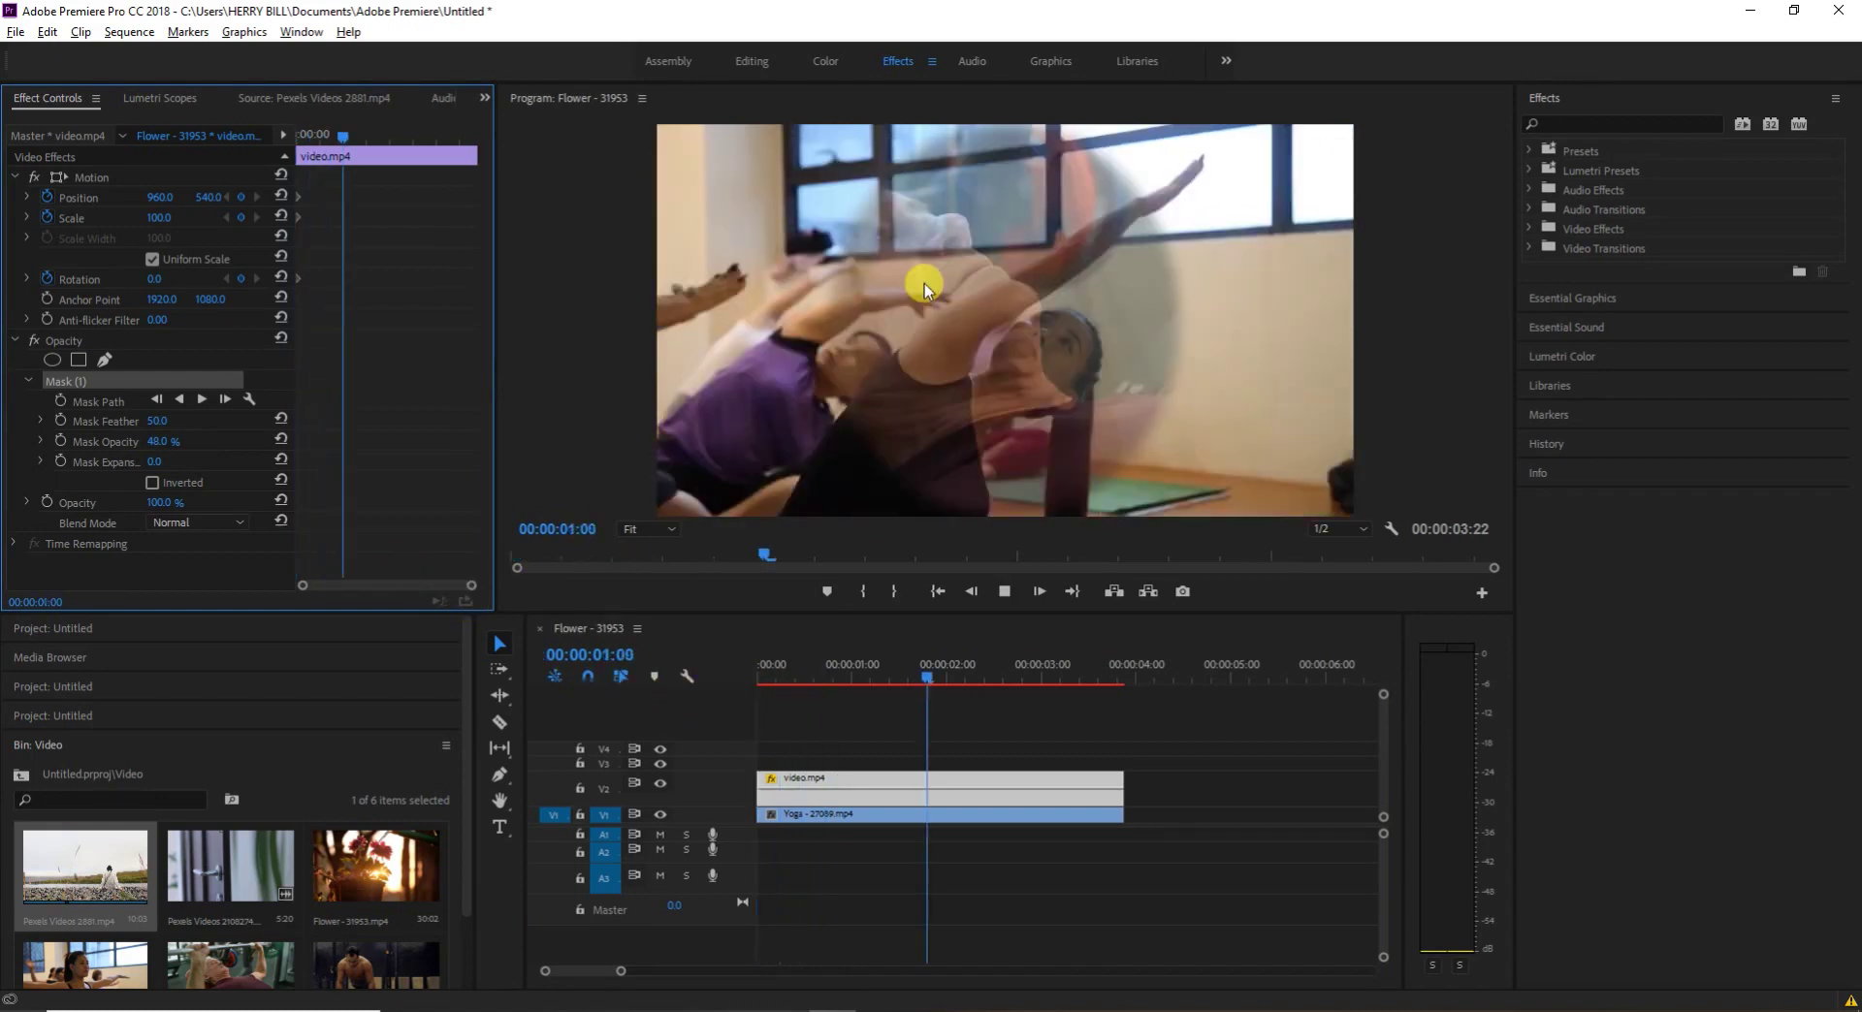
pyautogui.press('Return')
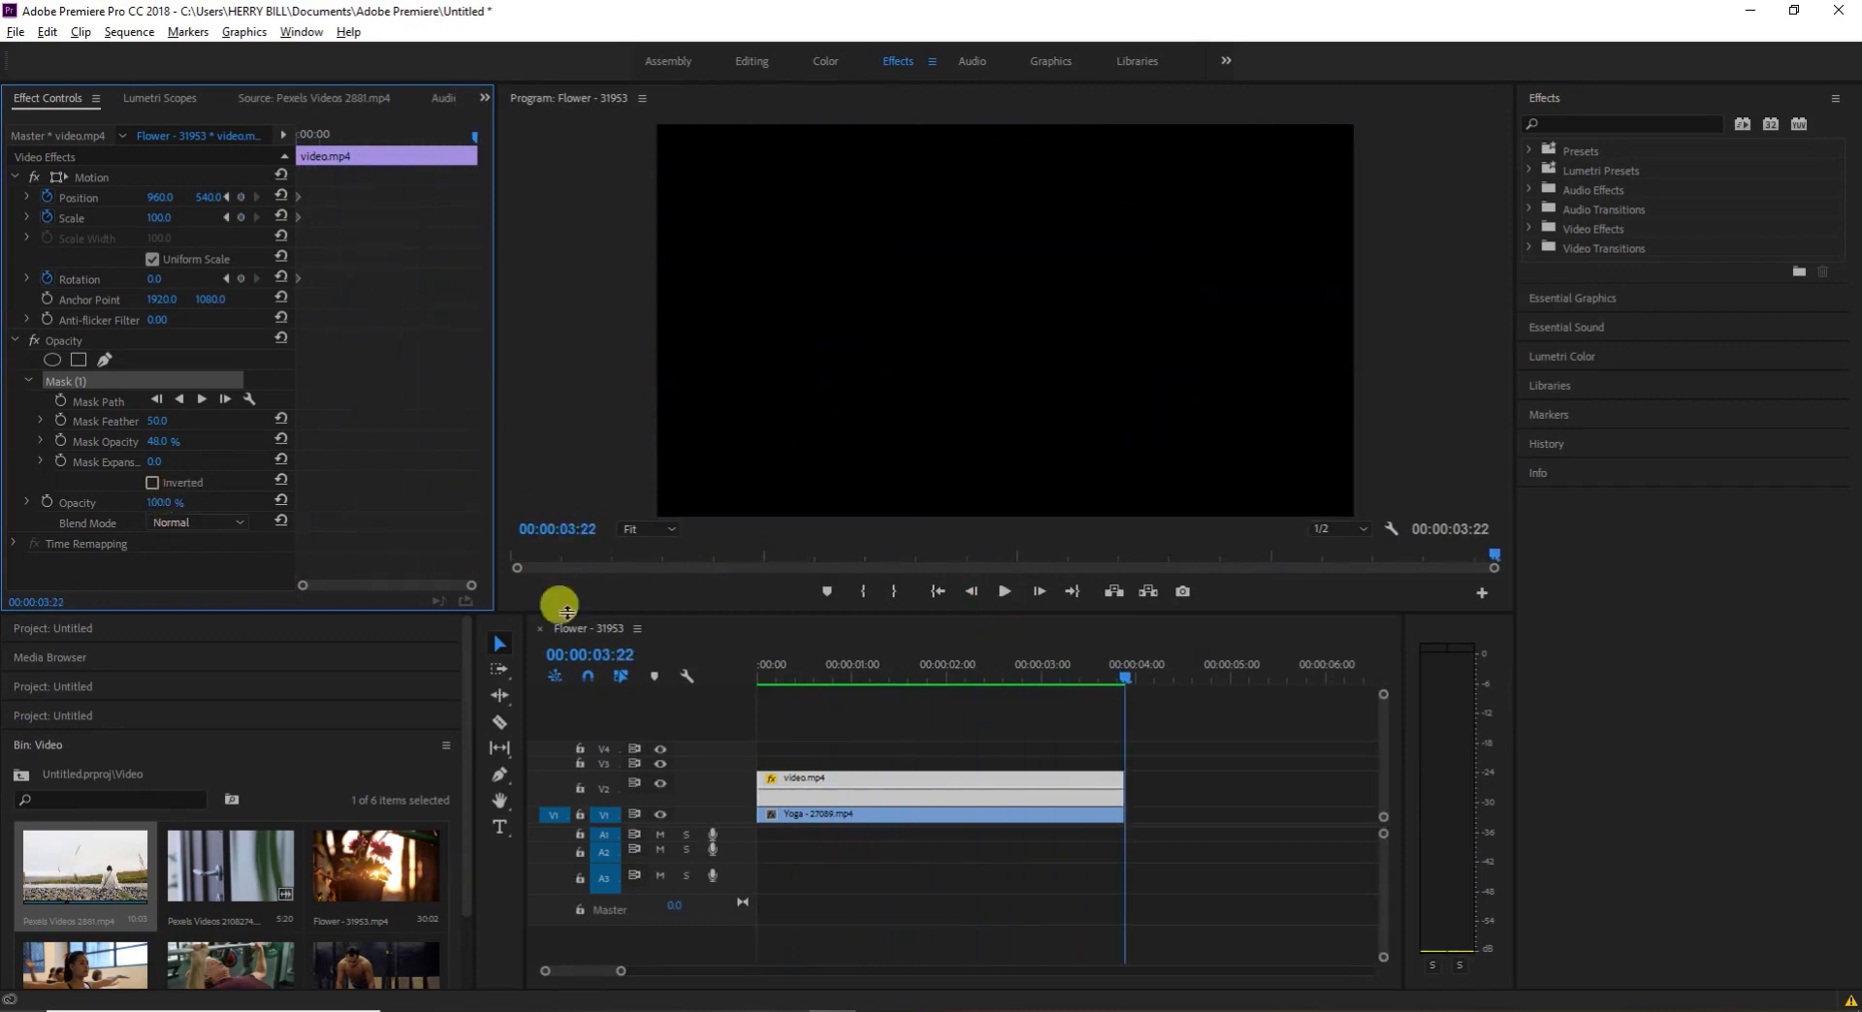
pyautogui.moveTo(1127, 680); pyautogui.dragTo(257, 640)
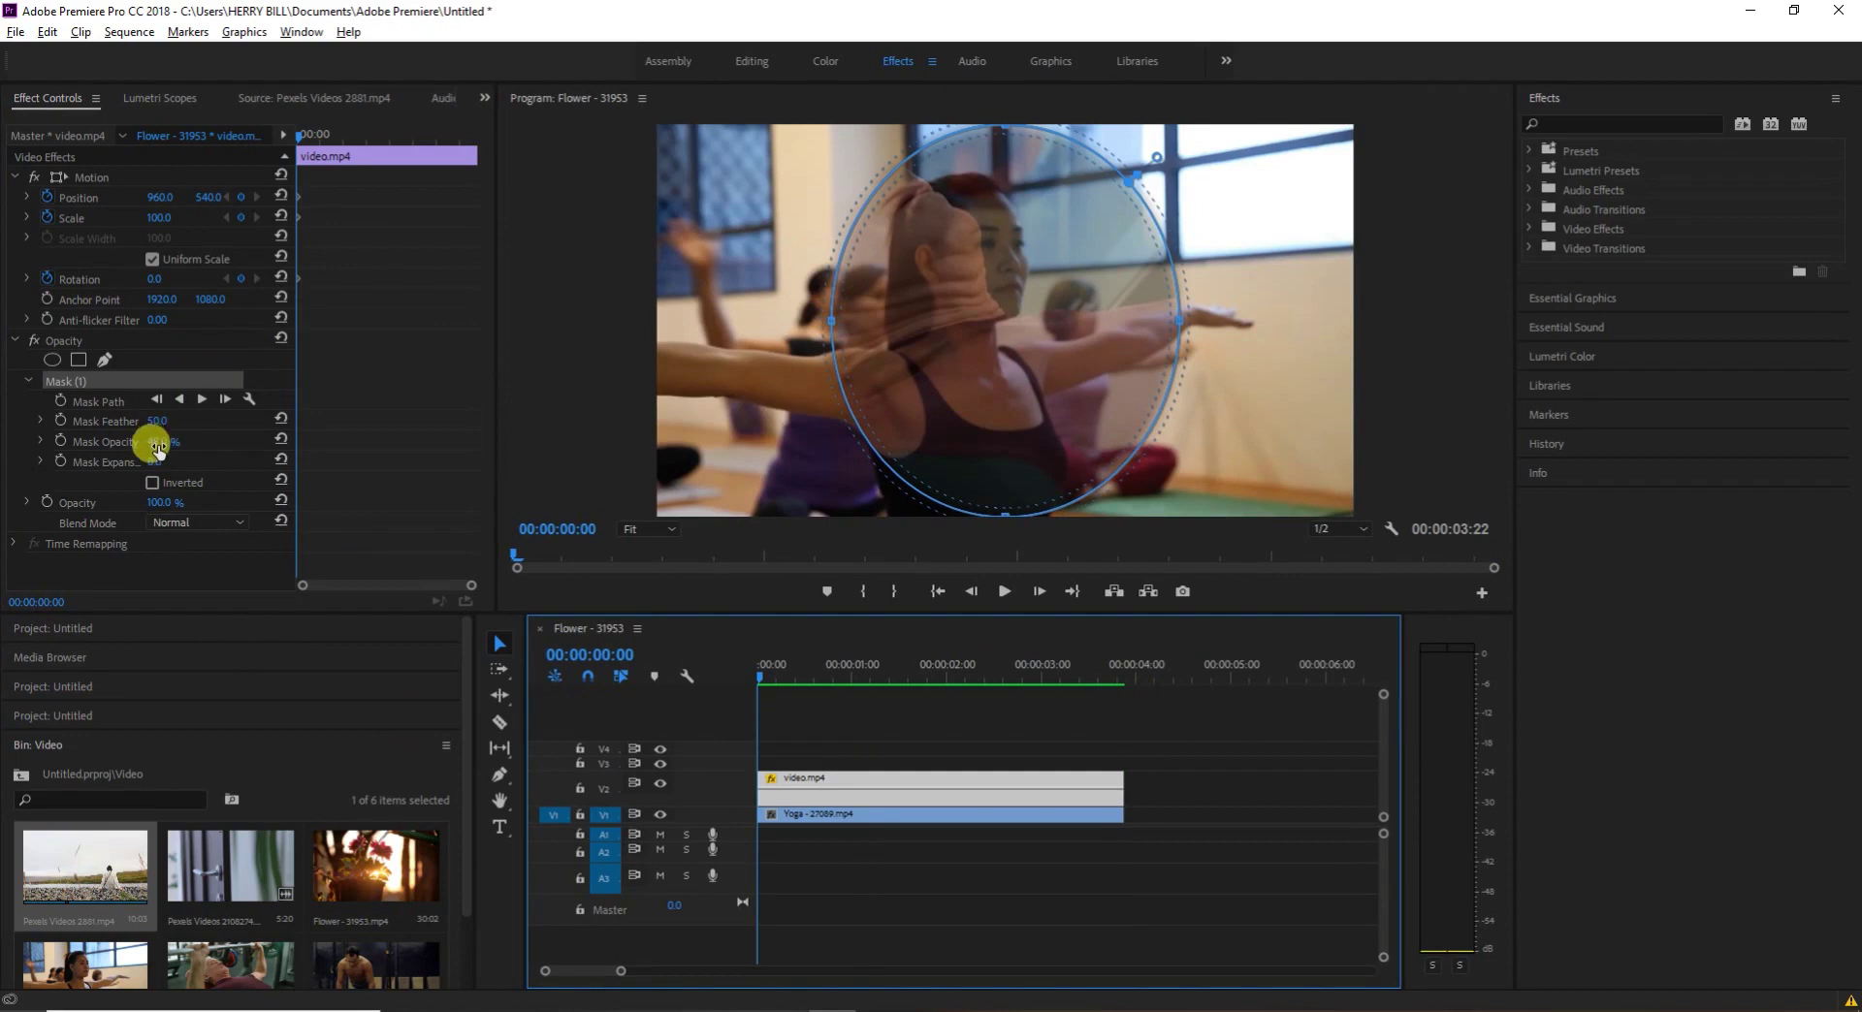
pyautogui.moveTo(141, 442); pyautogui.dragTo(153, 452)
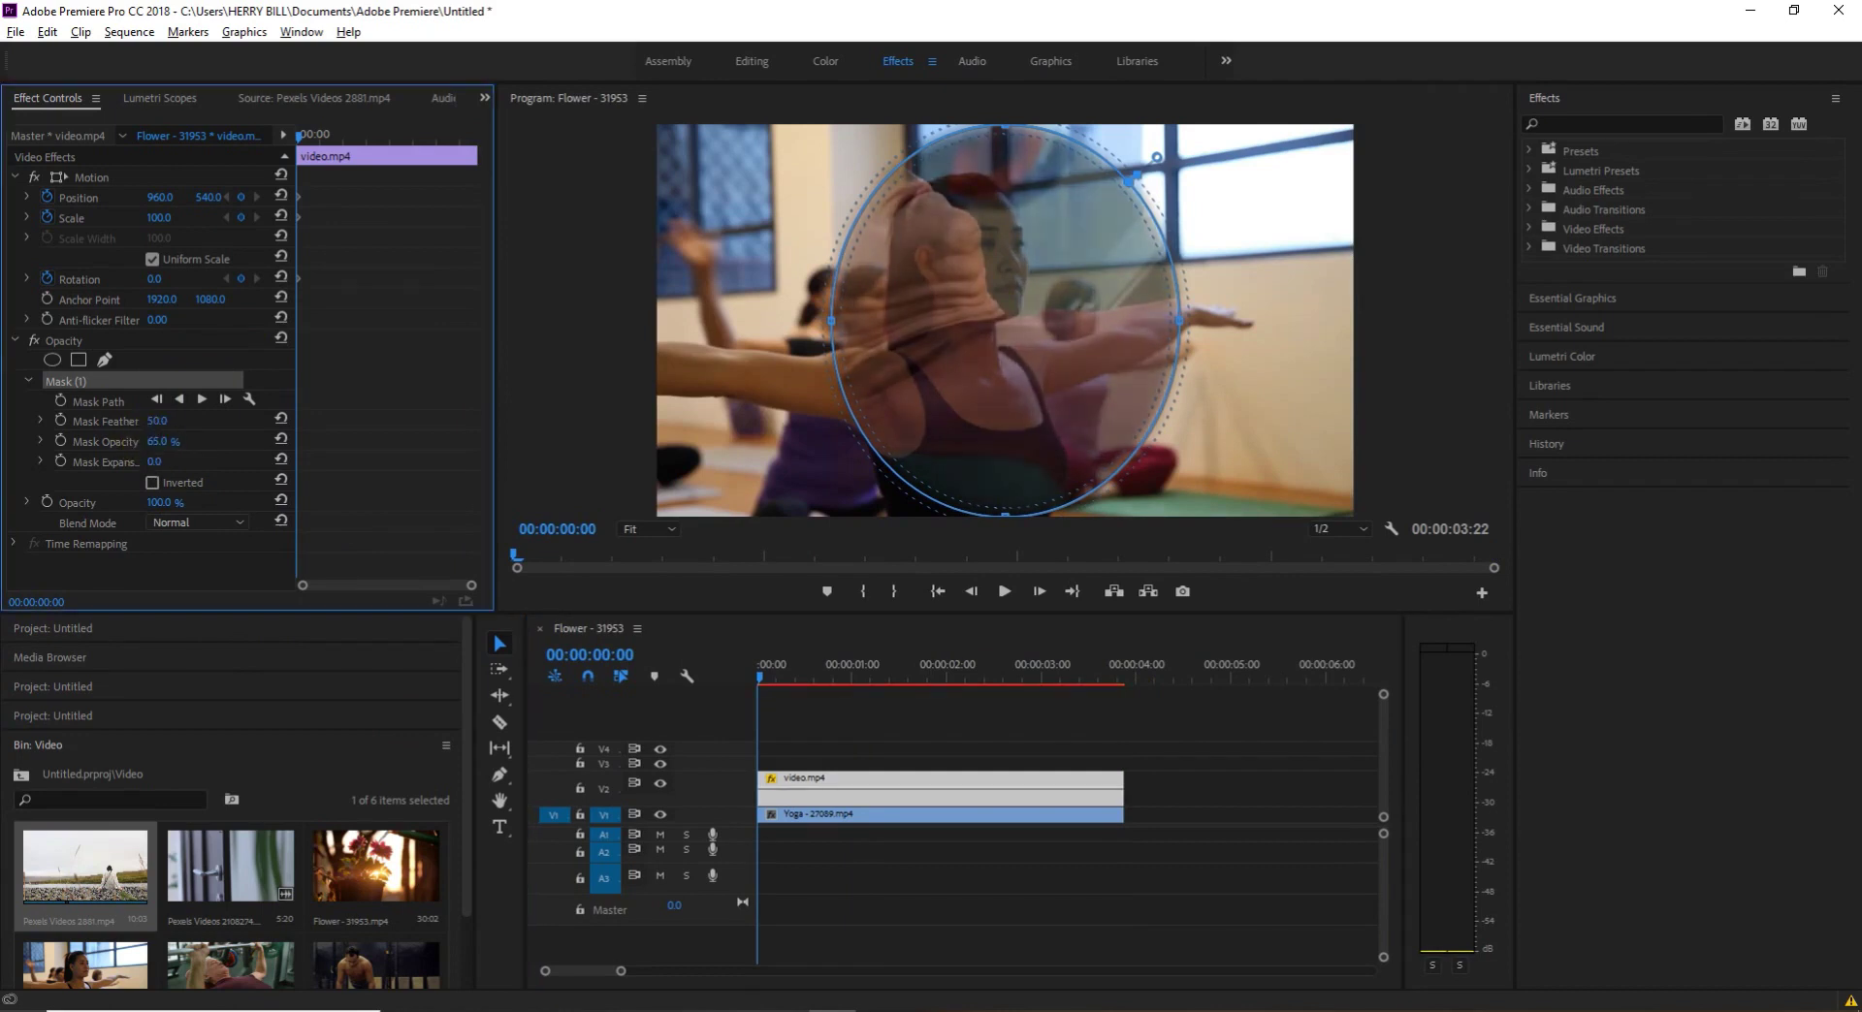
pyautogui.moveTo(148, 439); pyautogui.dragTo(163, 436)
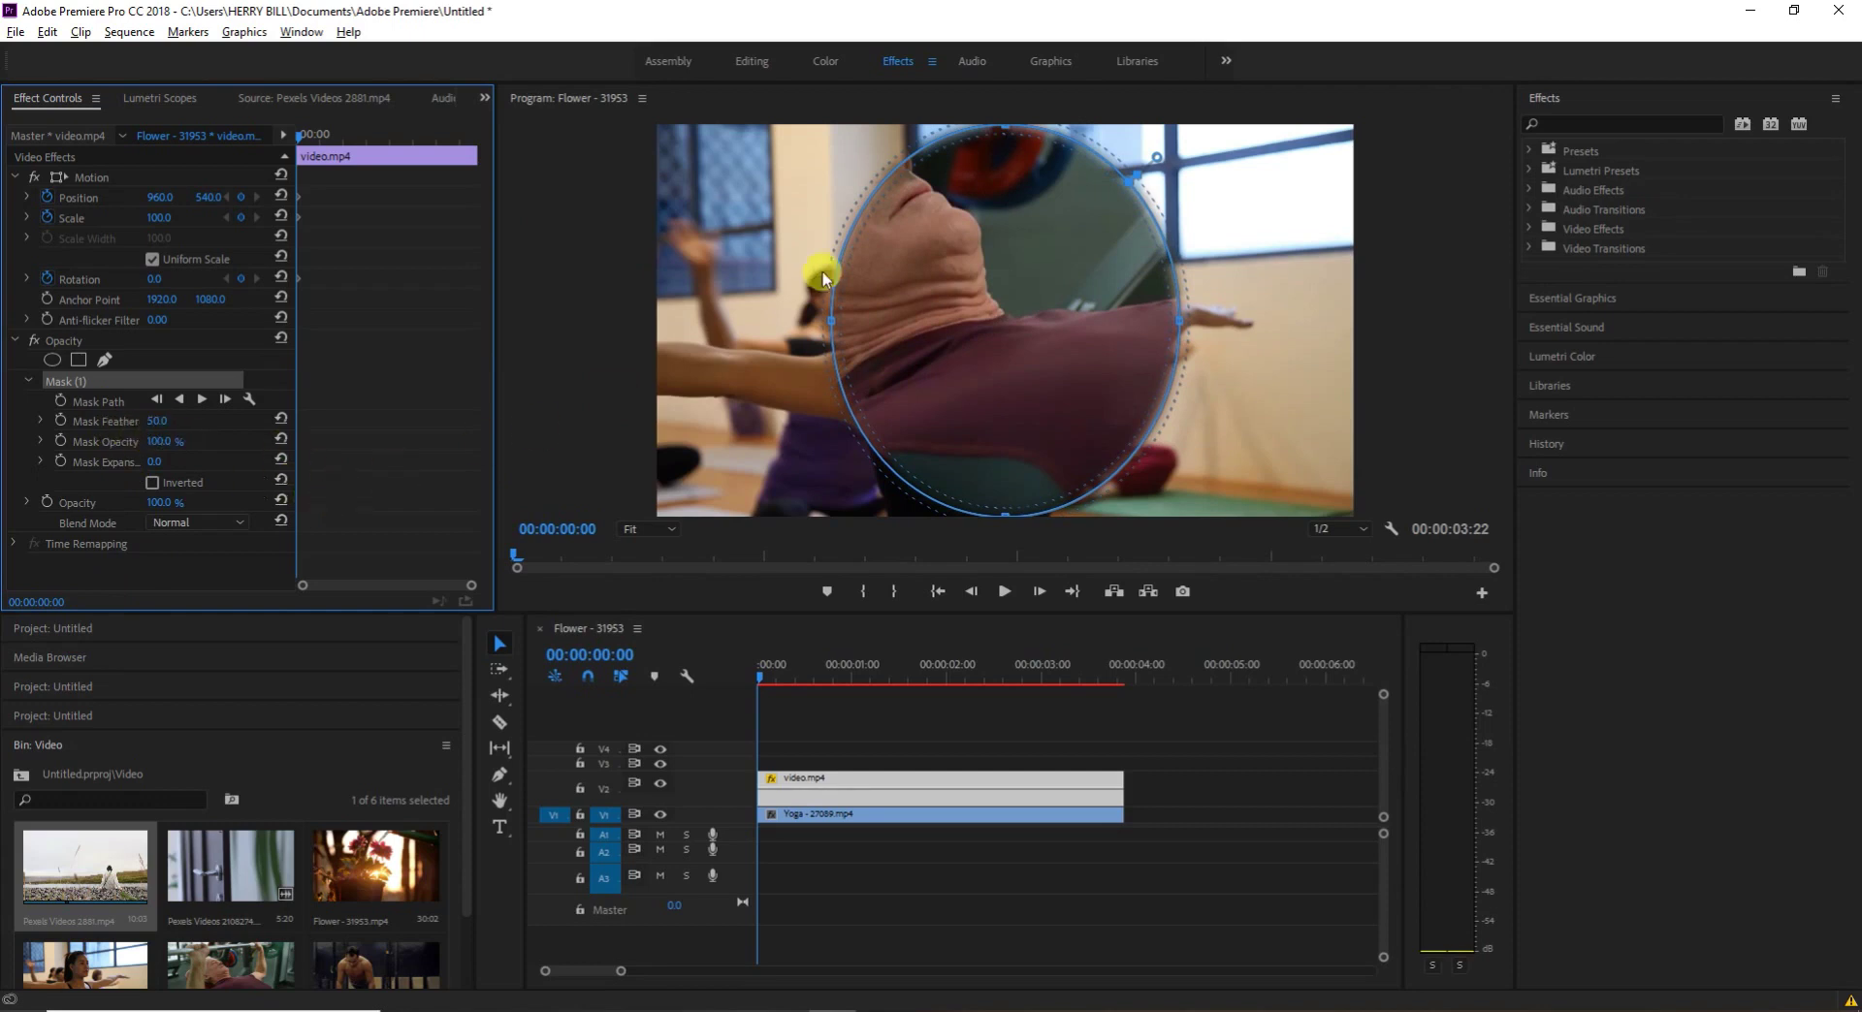
# - Enable Mask Feather keyframing at the clip's start and add a second keyframe of 102 at 00:00:01:00
pyautogui.moveTo(761, 679); pyautogui.dragTo(661, 679)
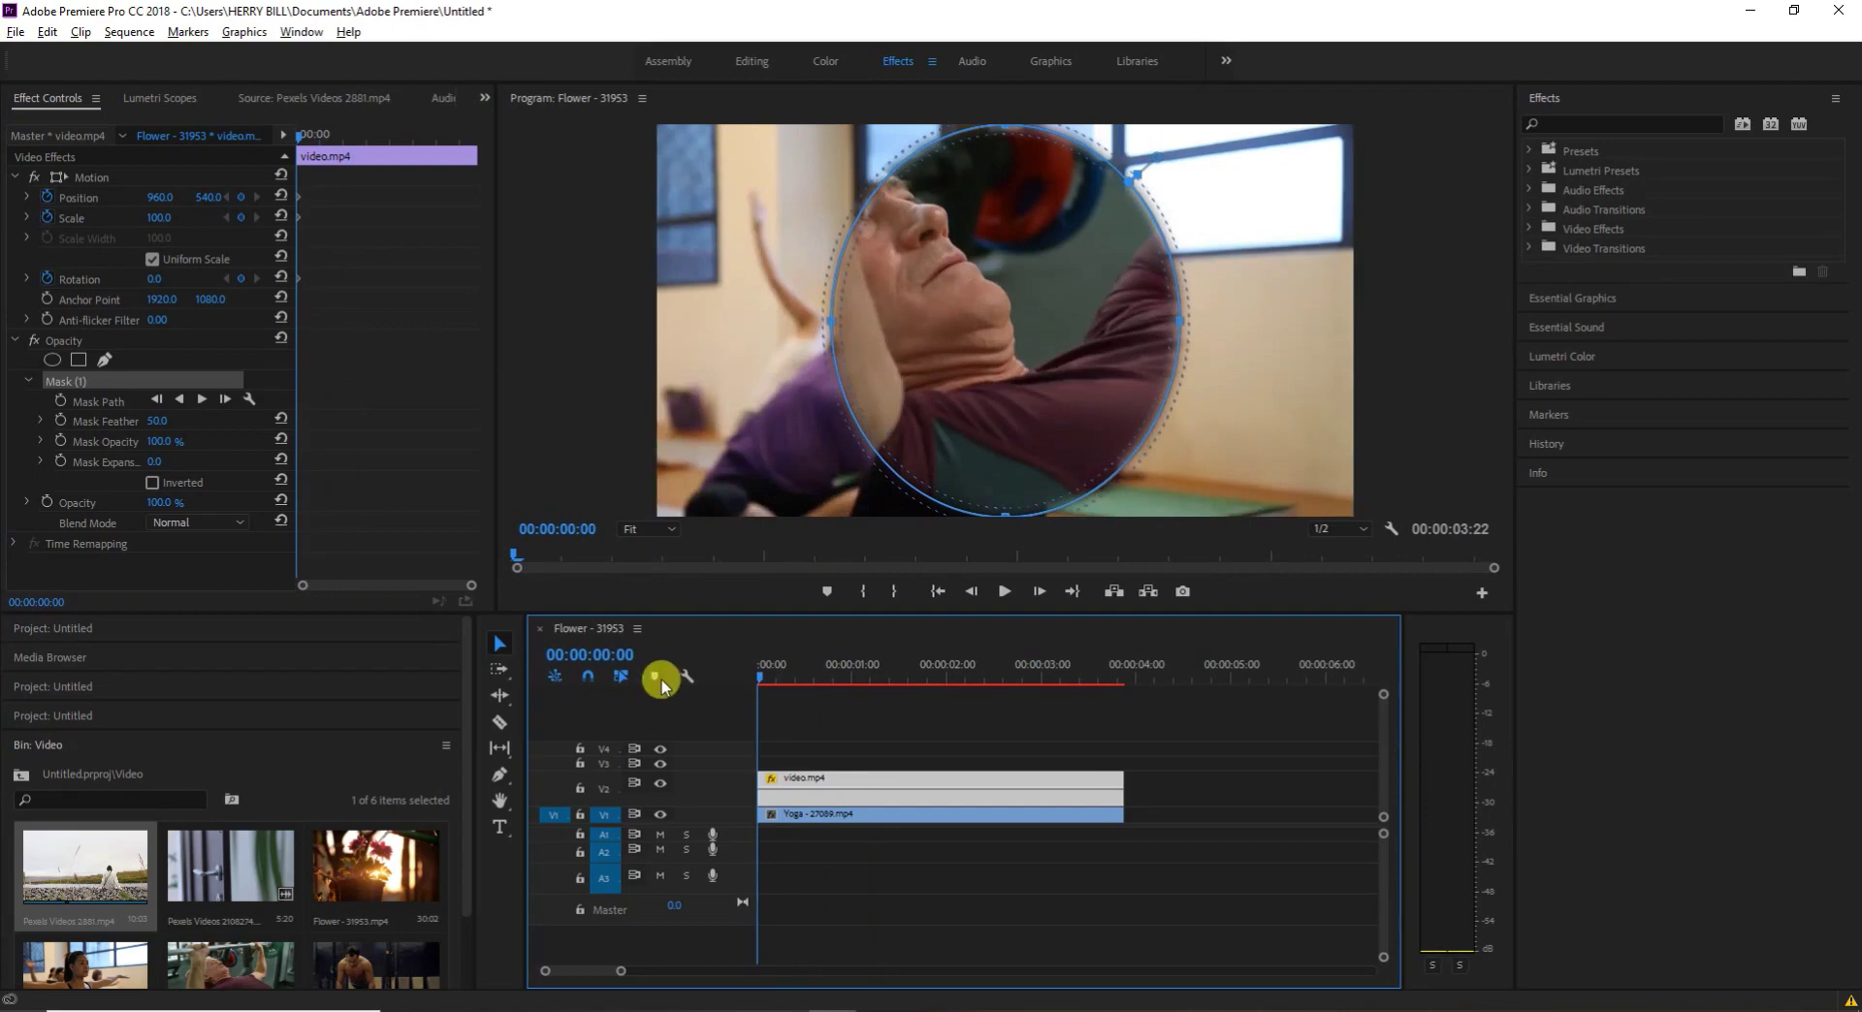
pyautogui.click(60, 422)
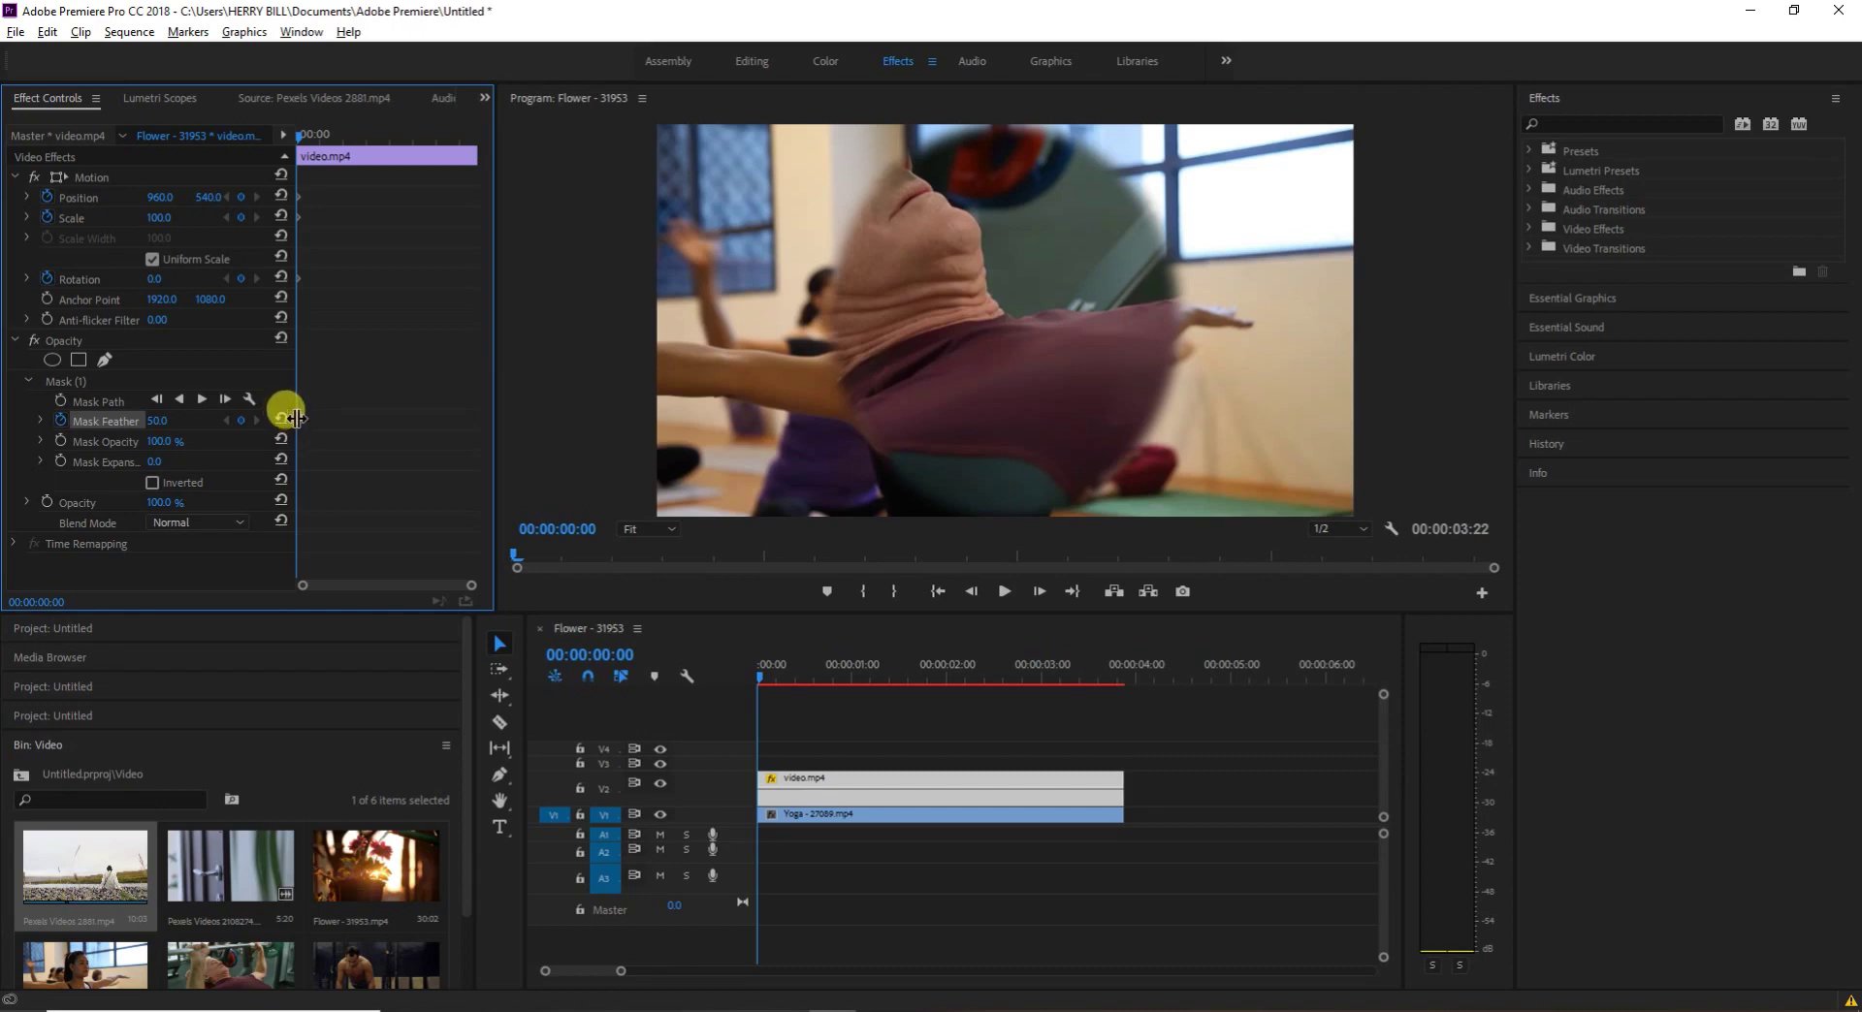
pyautogui.click(760, 679)
pyautogui.moveTo(760, 677); pyautogui.dragTo(852, 694)
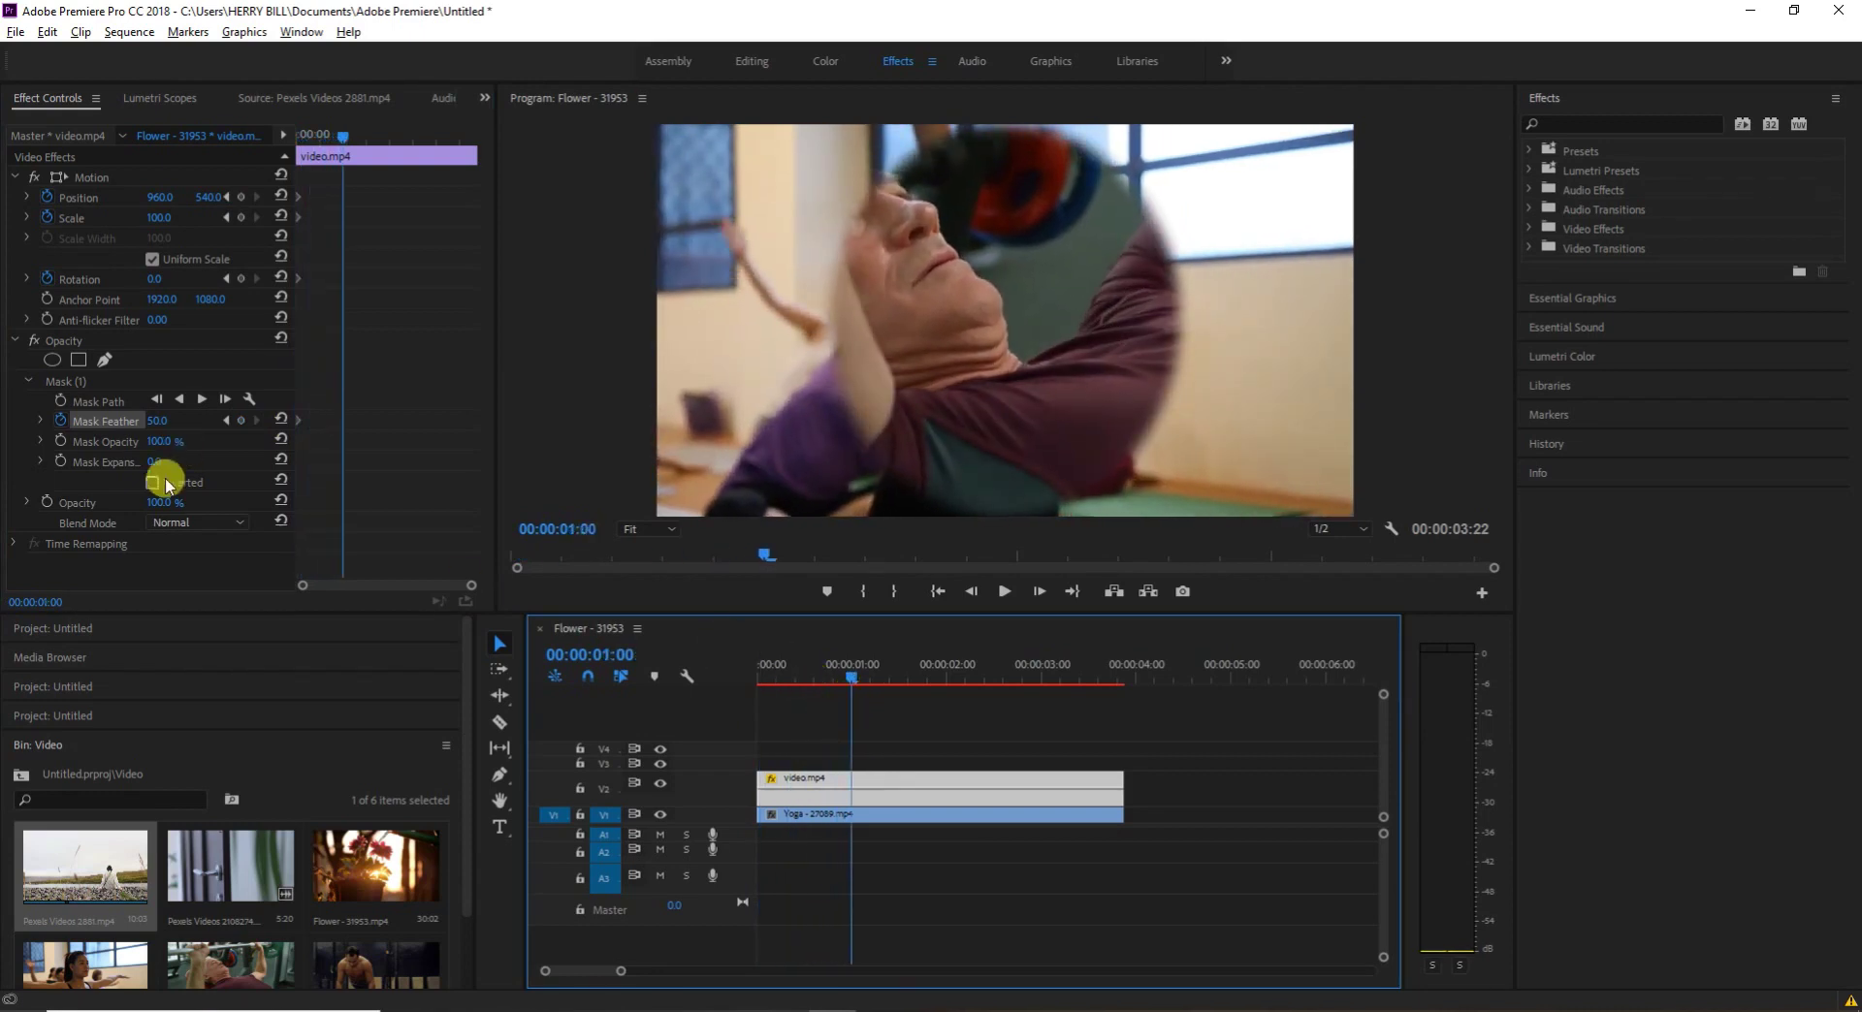
pyautogui.click(156, 422)
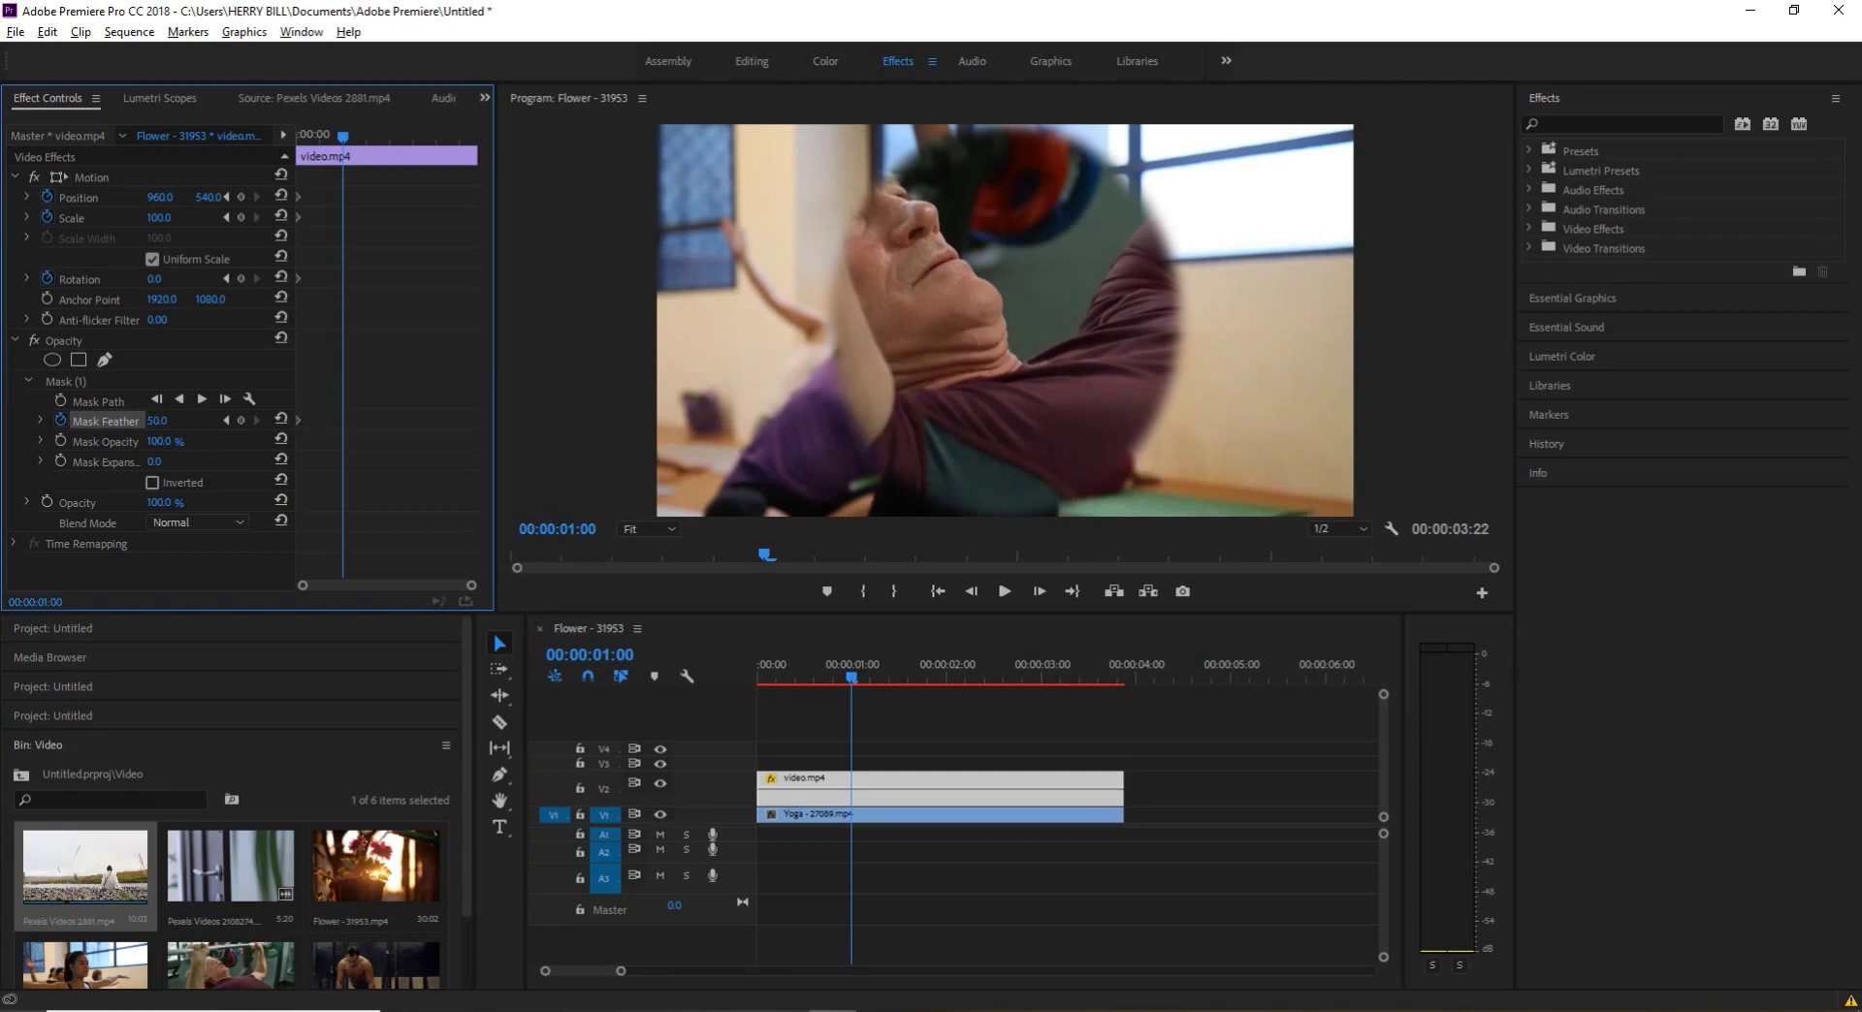
pyautogui.moveTo(174, 422); pyautogui.dragTo(193, 422)
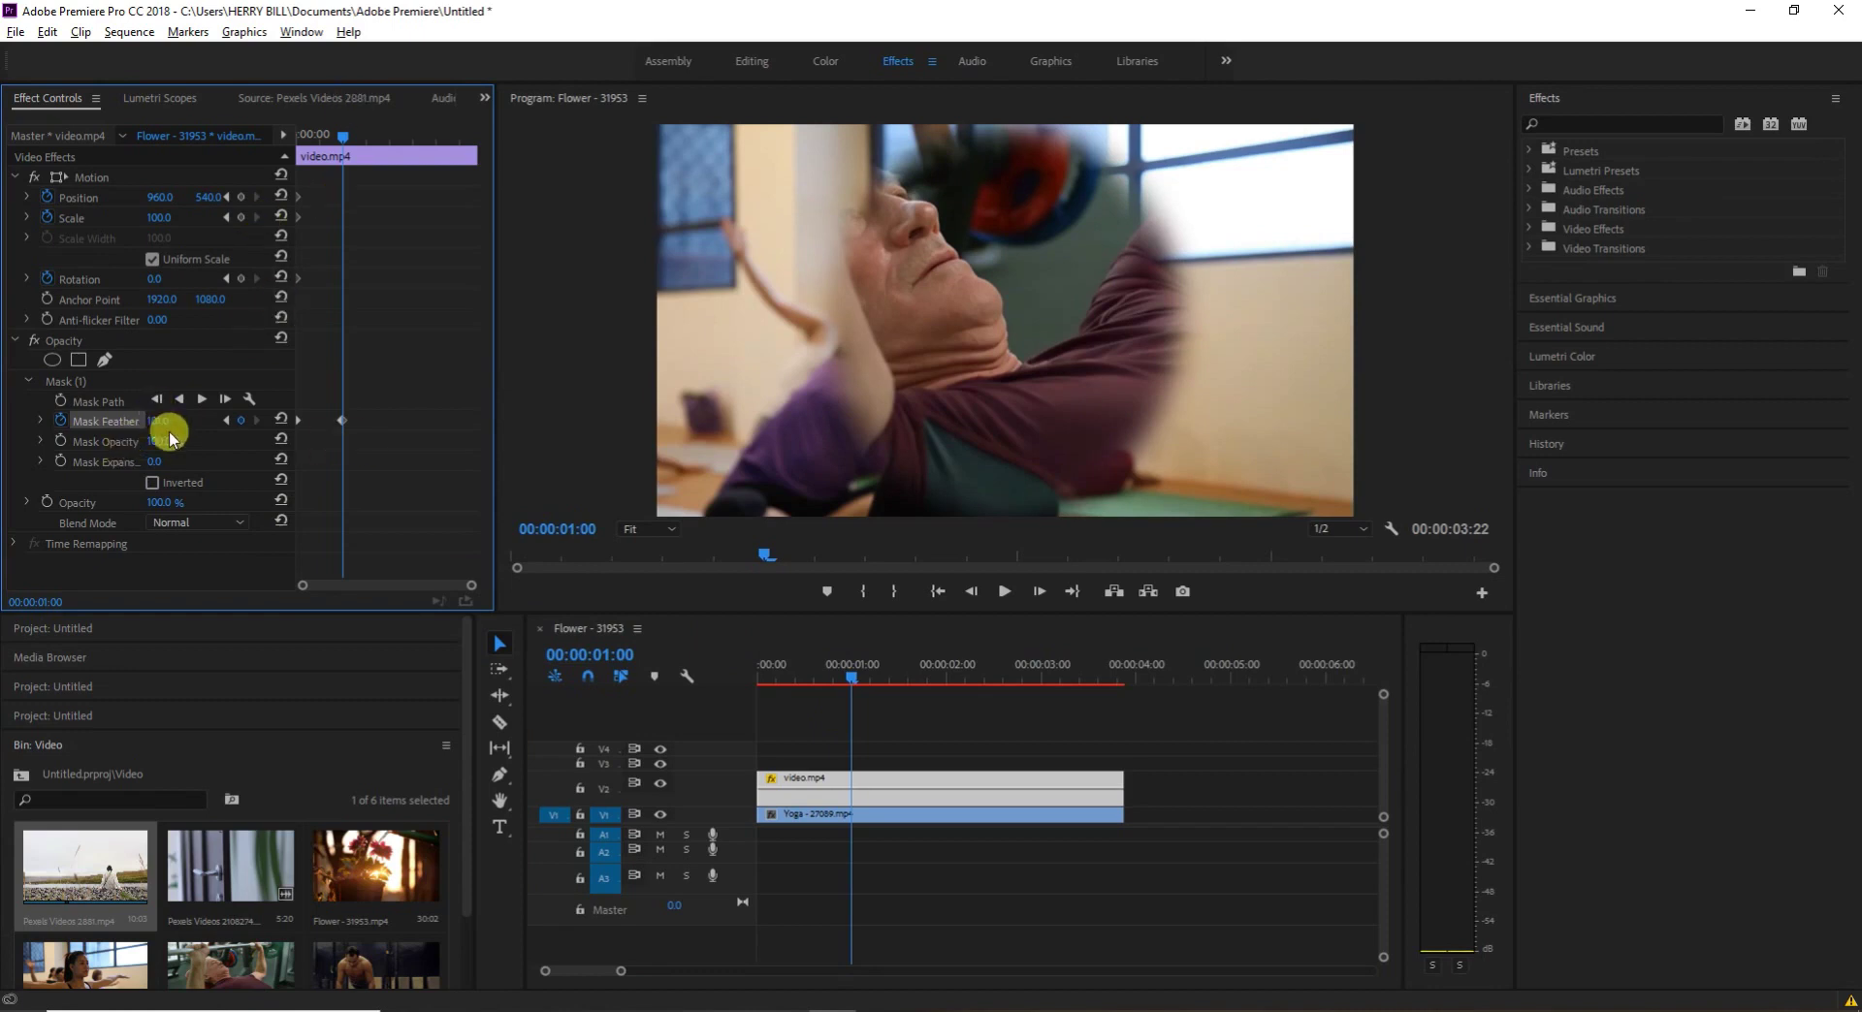
pyautogui.moveTo(158, 419); pyautogui.dragTo(159, 419)
pyautogui.moveTo(158, 418); pyautogui.dragTo(160, 419)
# - Play the sequence from the start to preview the animated mask feather
pyautogui.moveTo(341, 137); pyautogui.dragTo(207, 181)
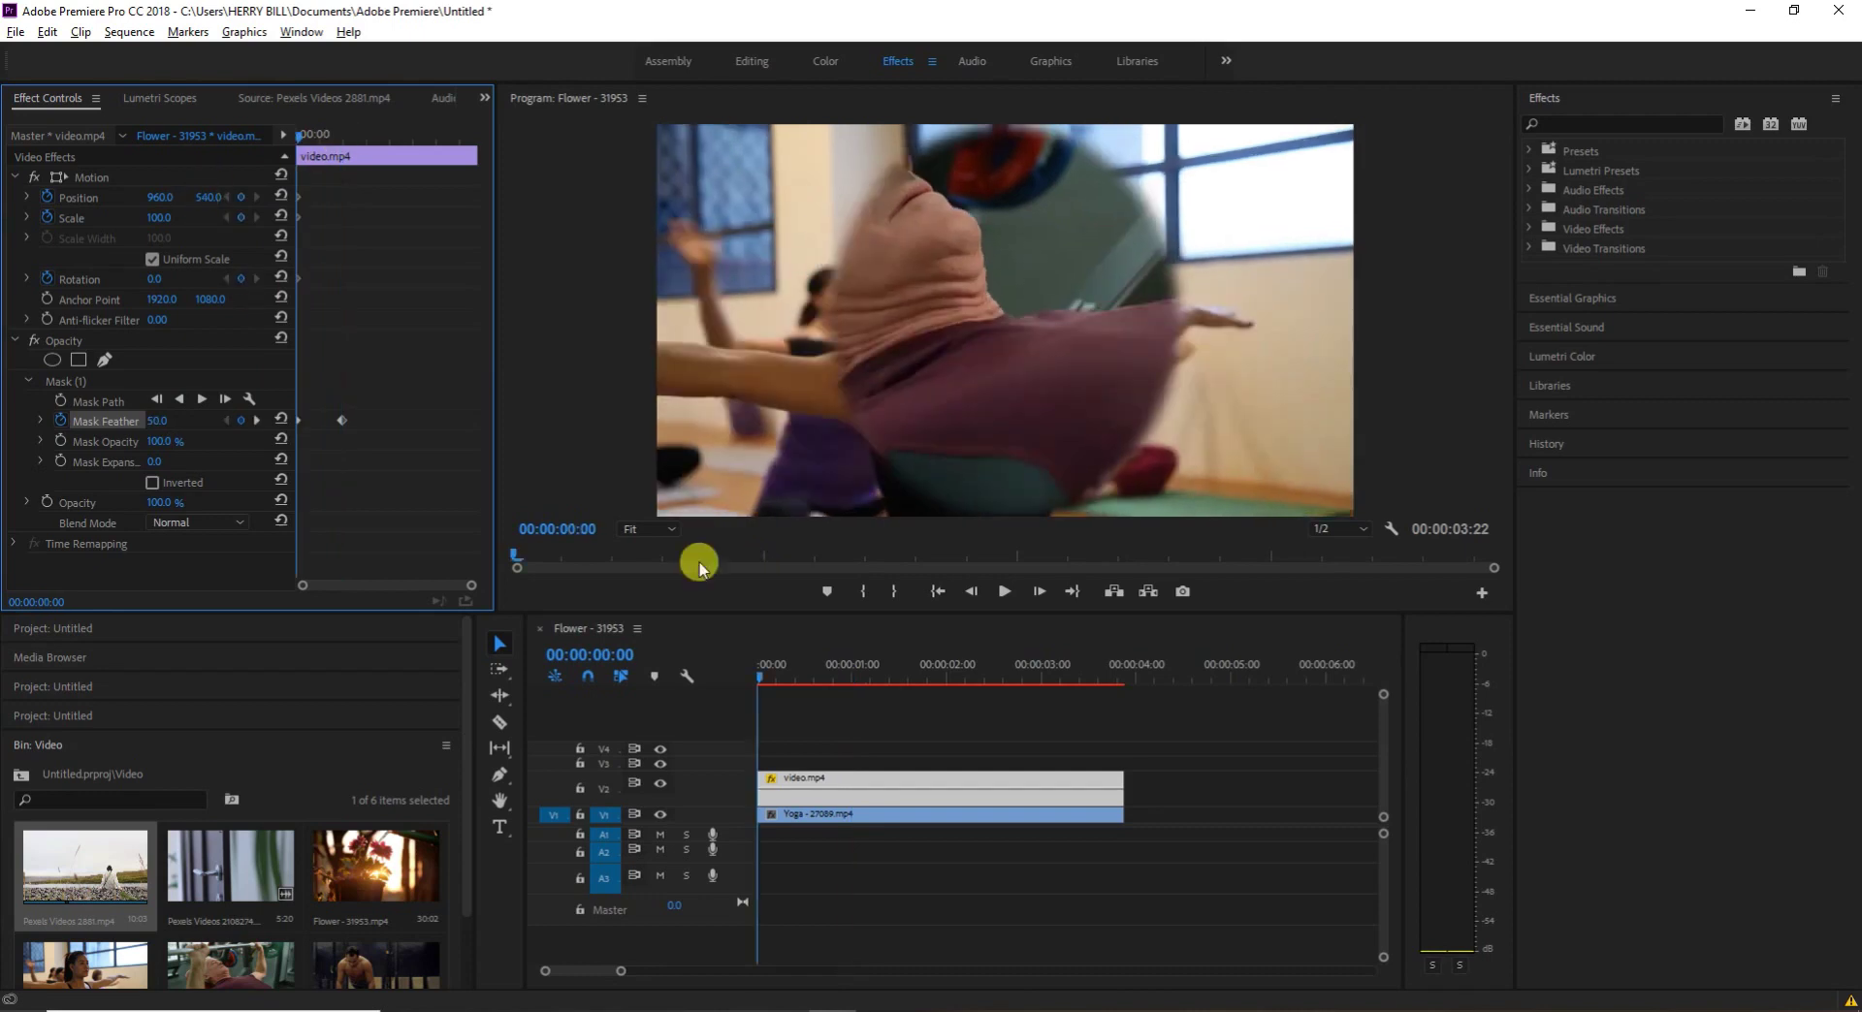
pyautogui.click(1005, 591)
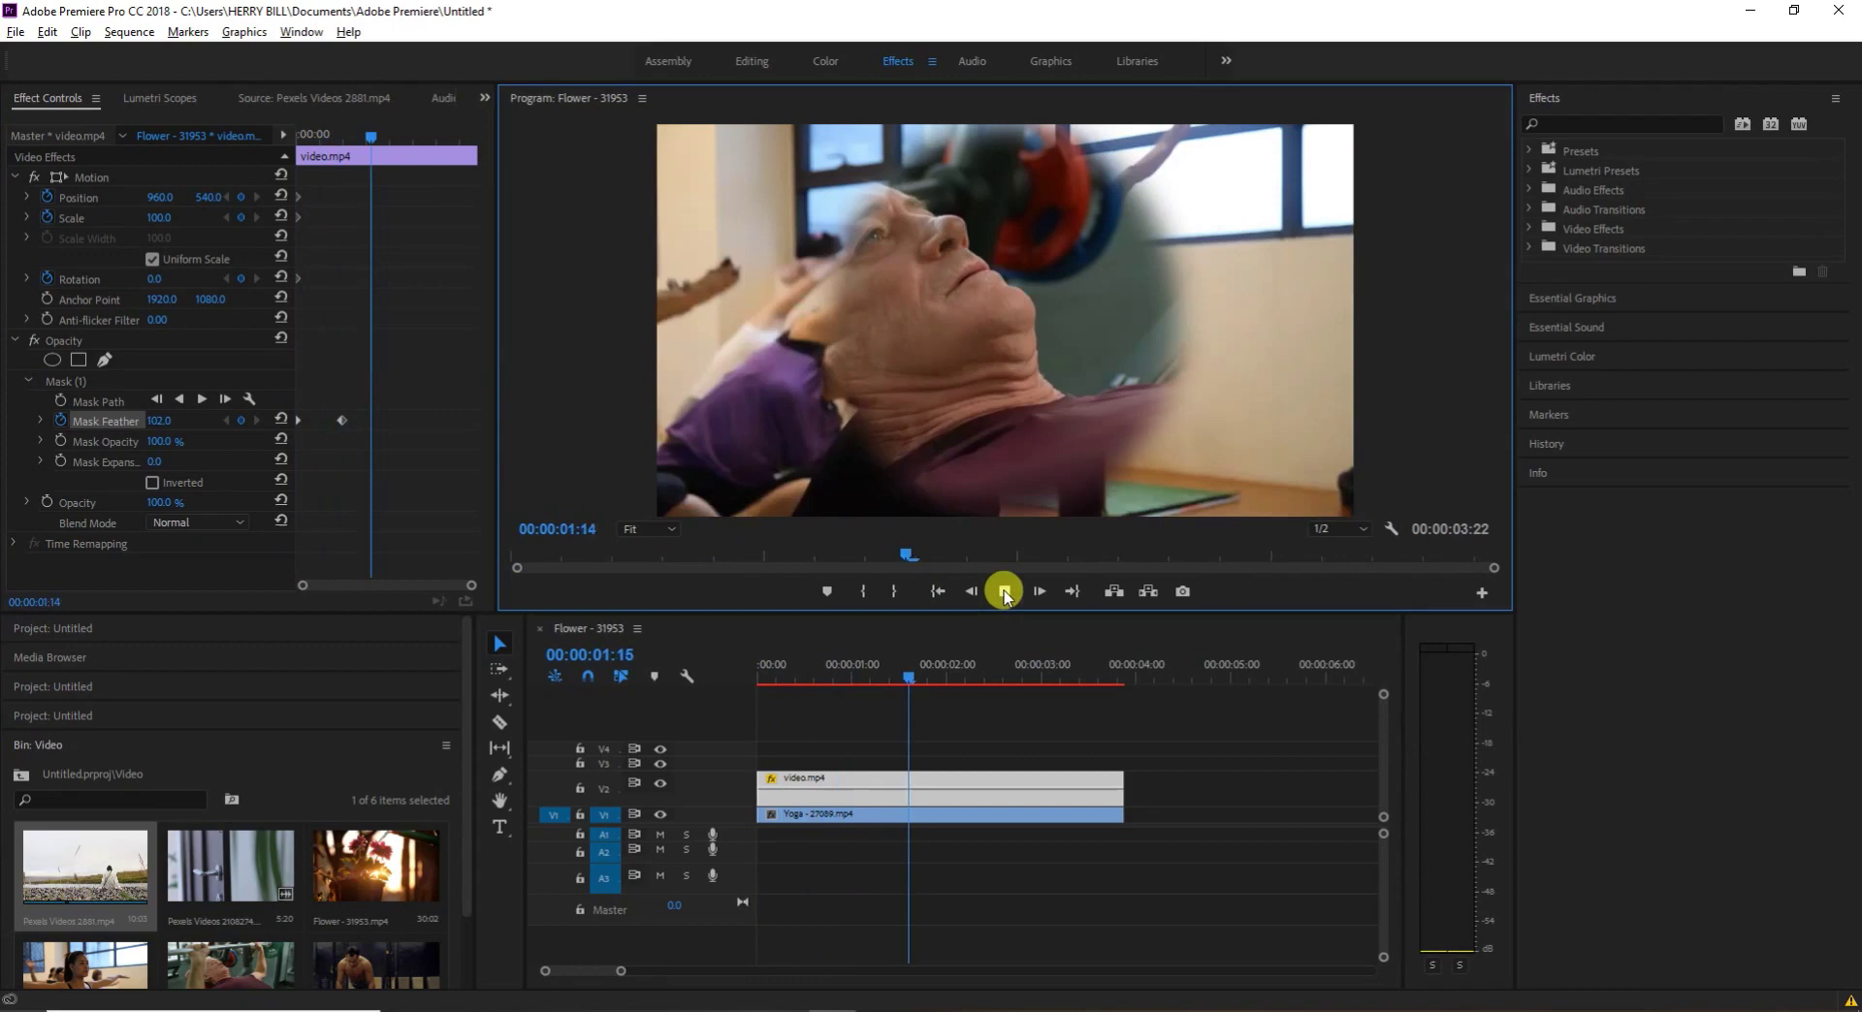
pyautogui.click(1004, 591)
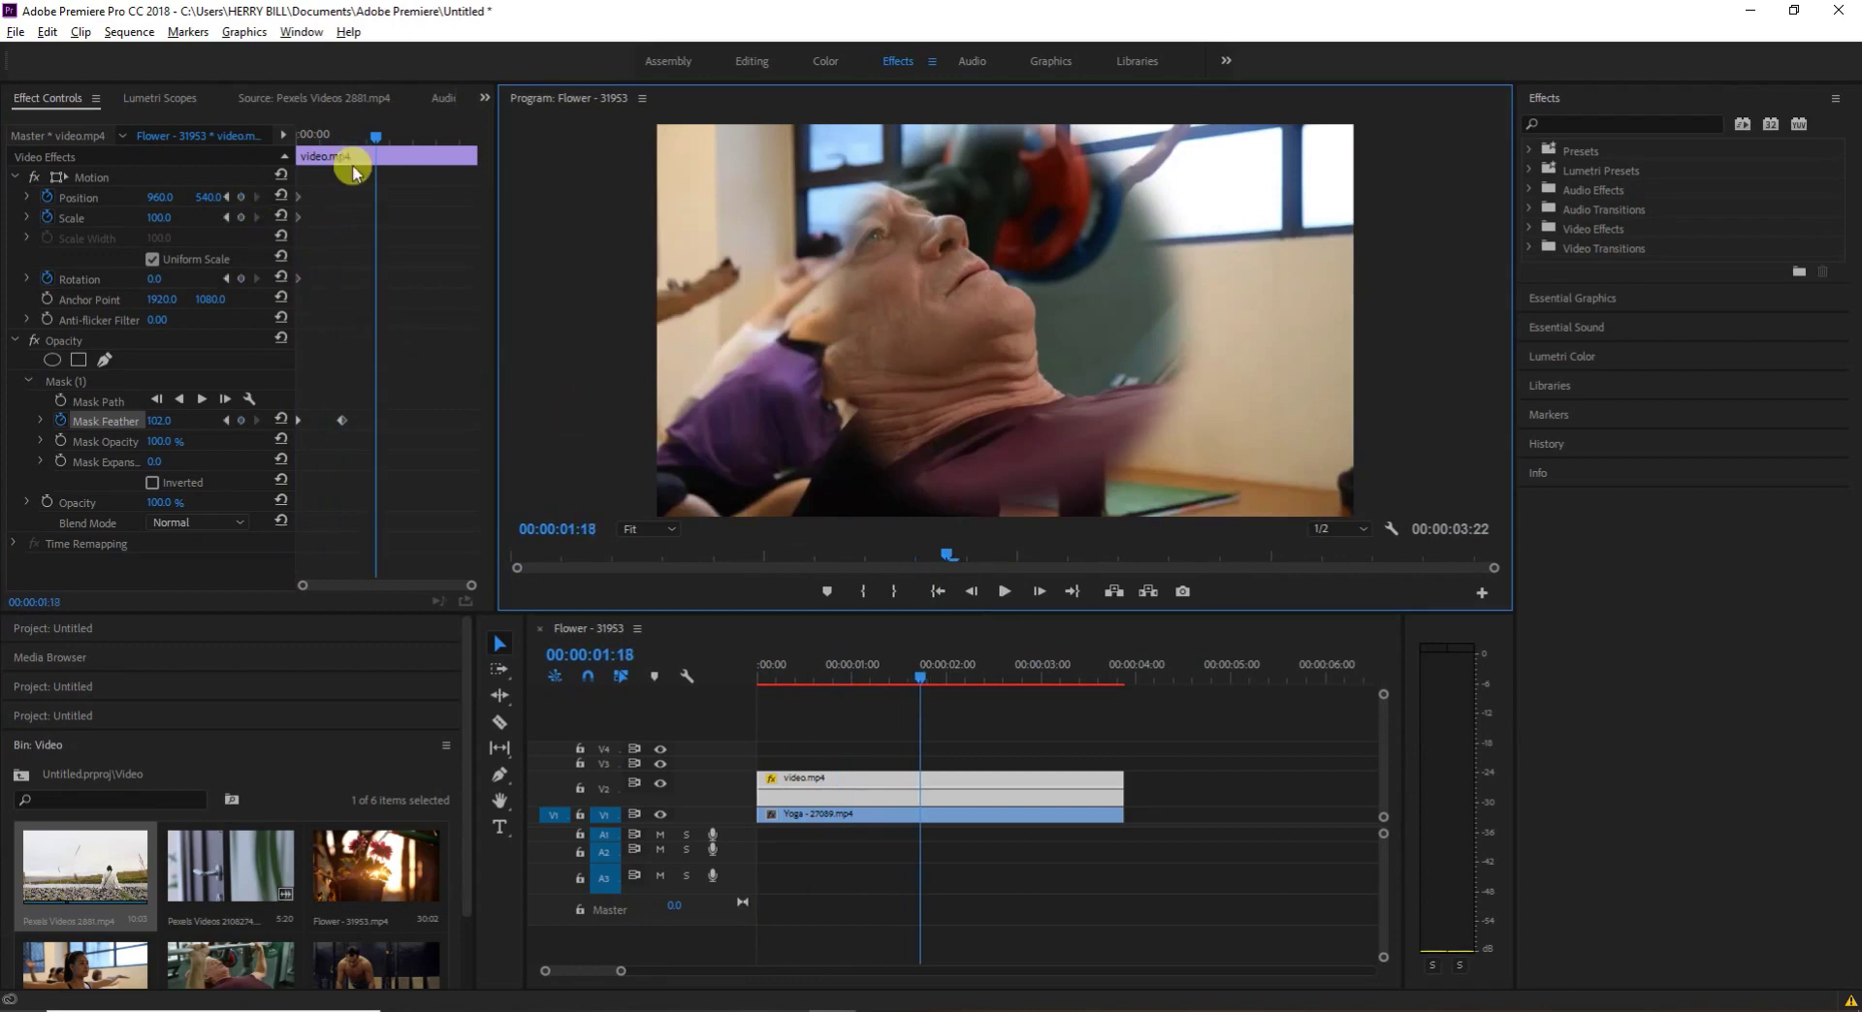
# - Set the Mask Feather keyframe at the clip's start to 0 and preview the feather animation
pyautogui.moveTo(374, 130); pyautogui.dragTo(299, 134)
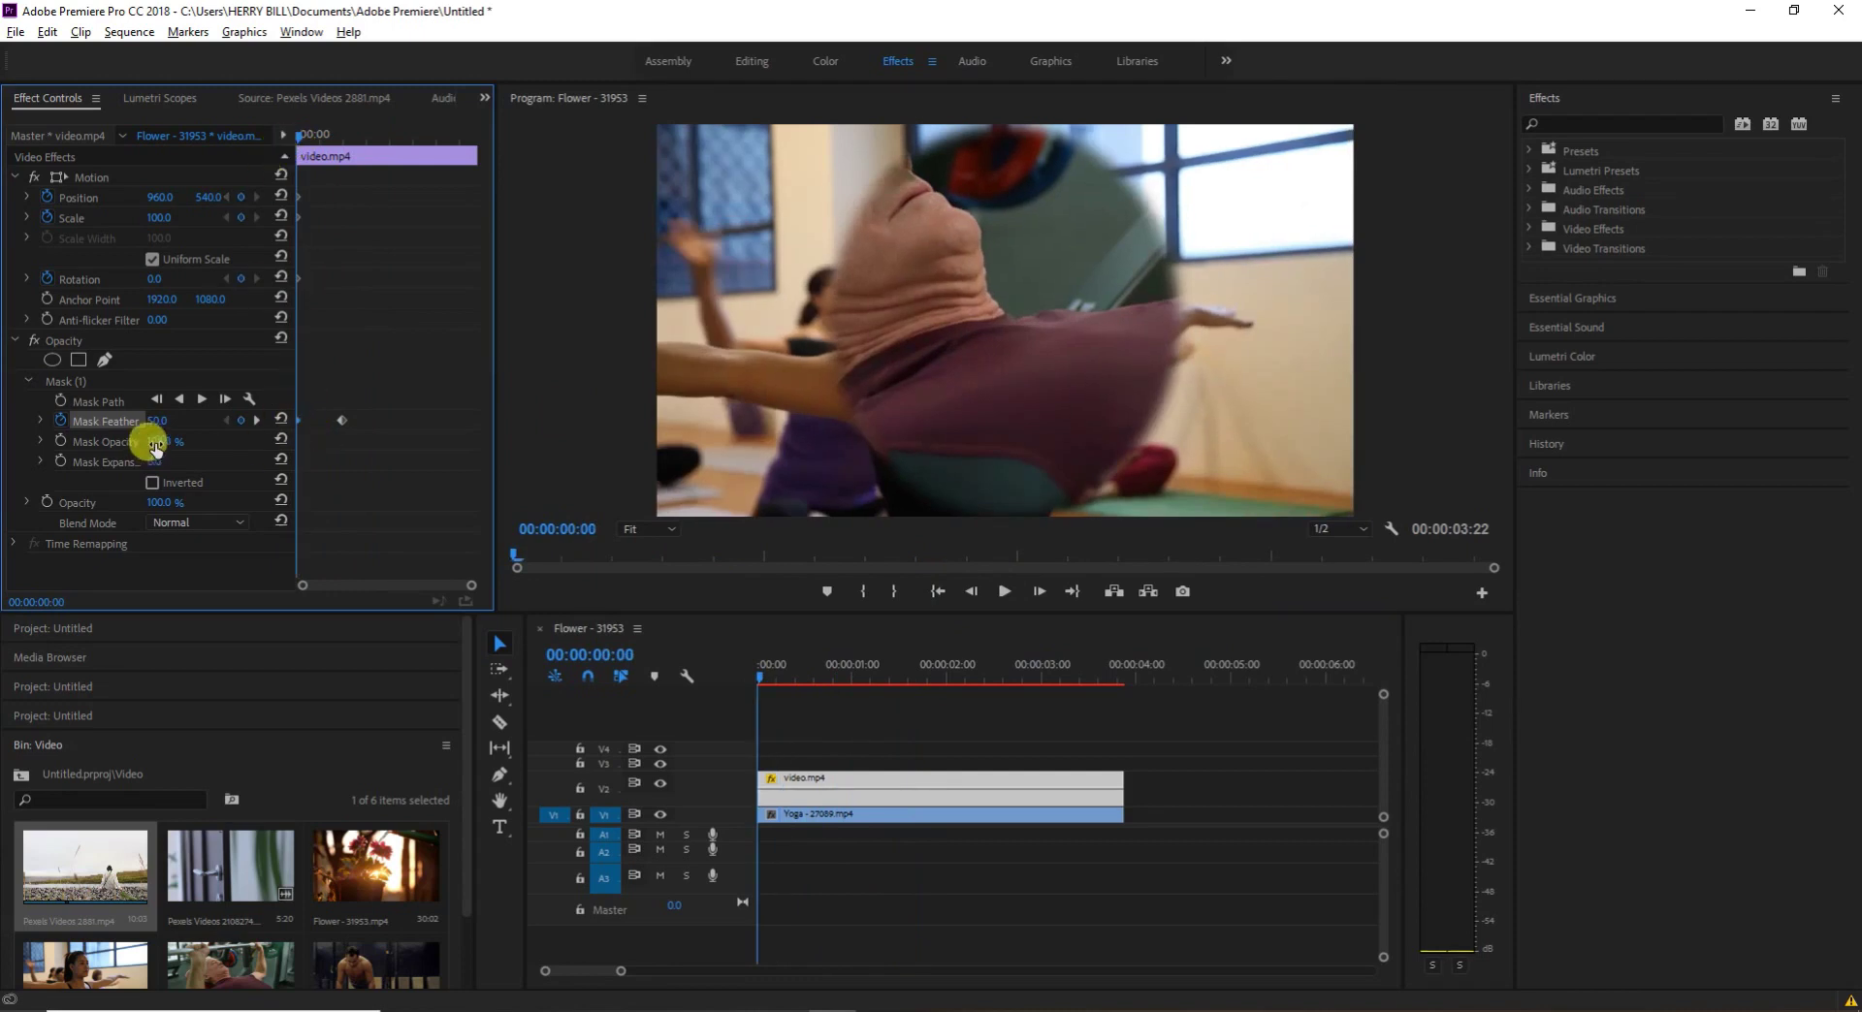
pyautogui.moveTo(162, 420); pyautogui.dragTo(108, 420)
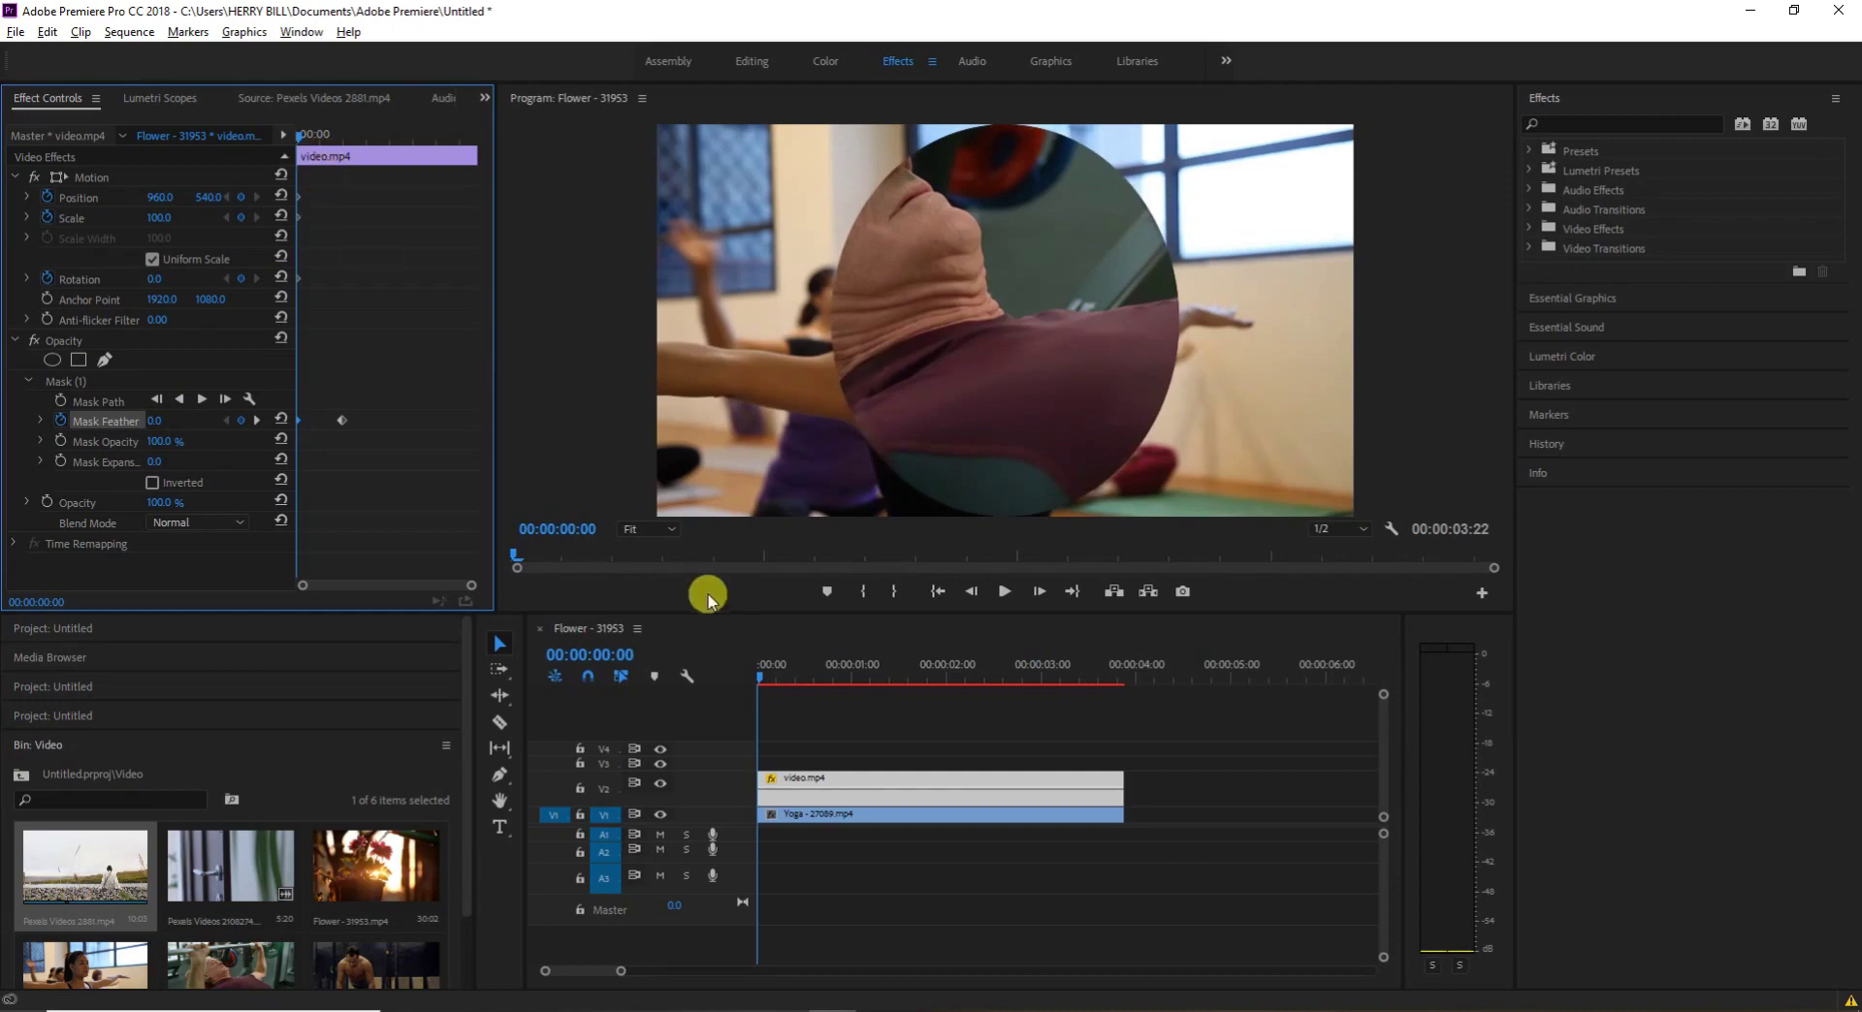
pyautogui.press('space')
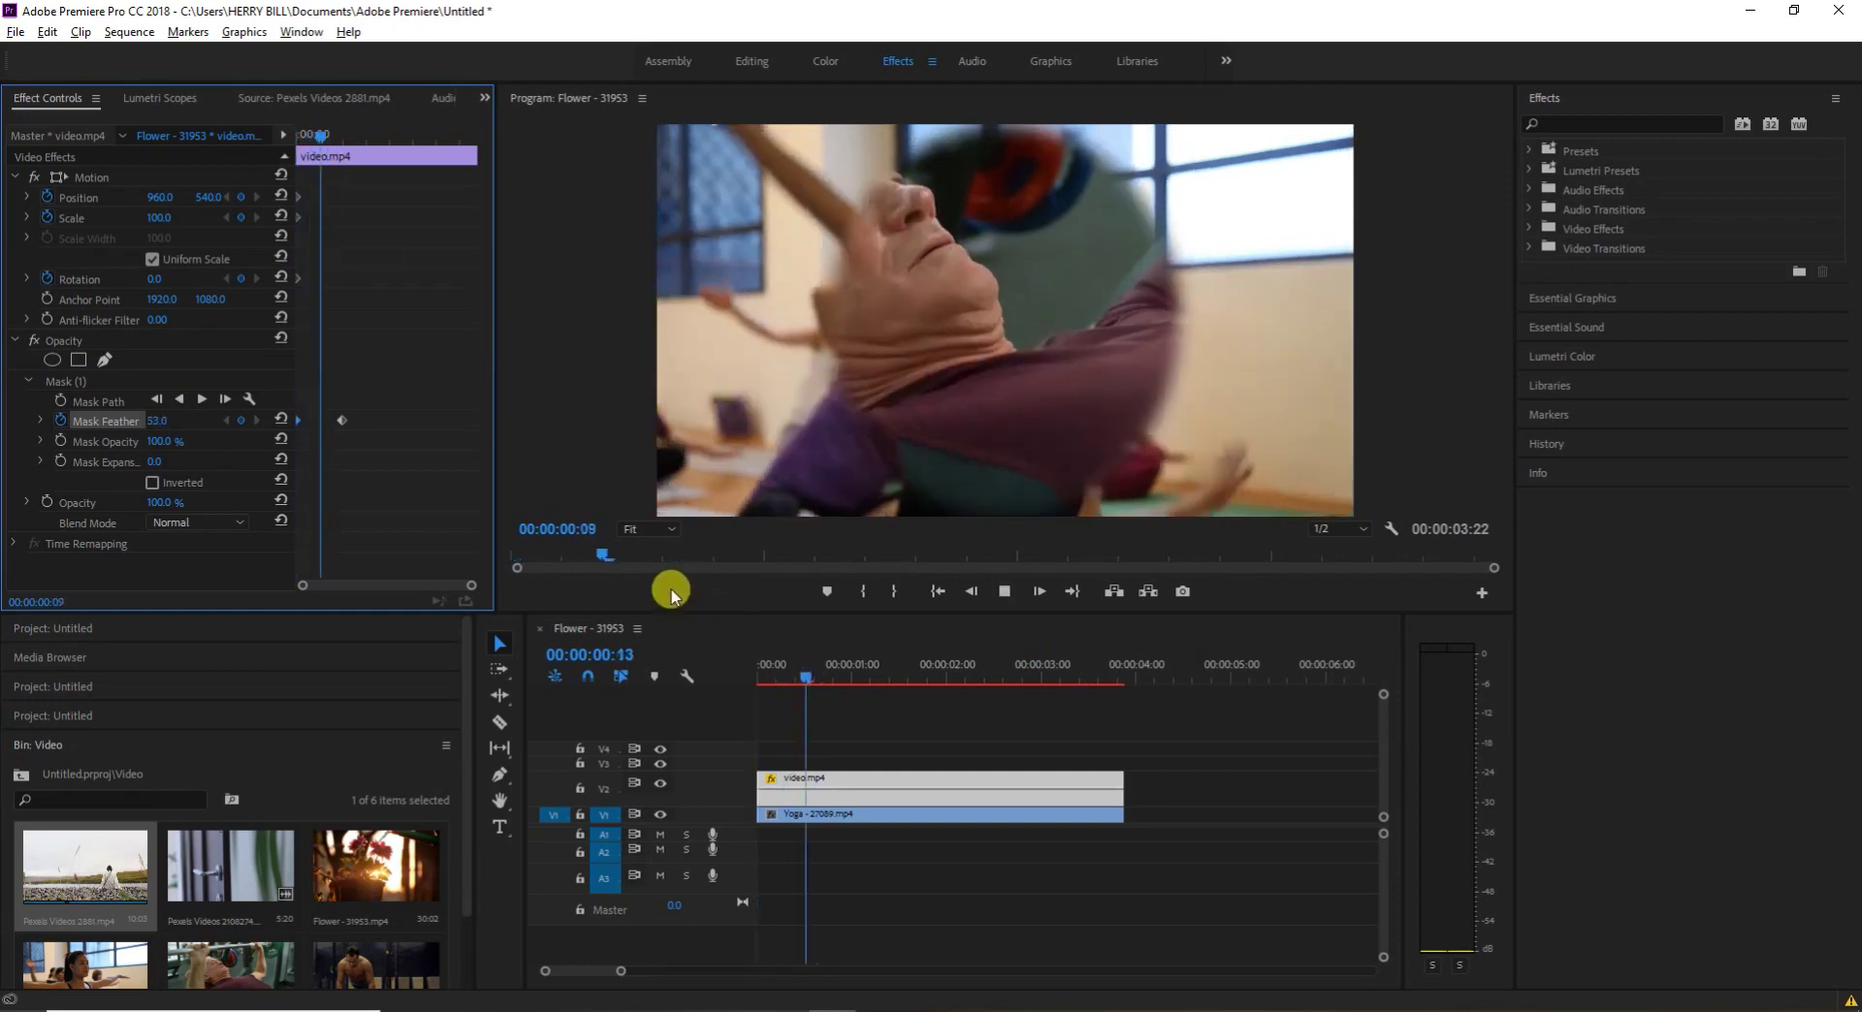
pyautogui.press('space')
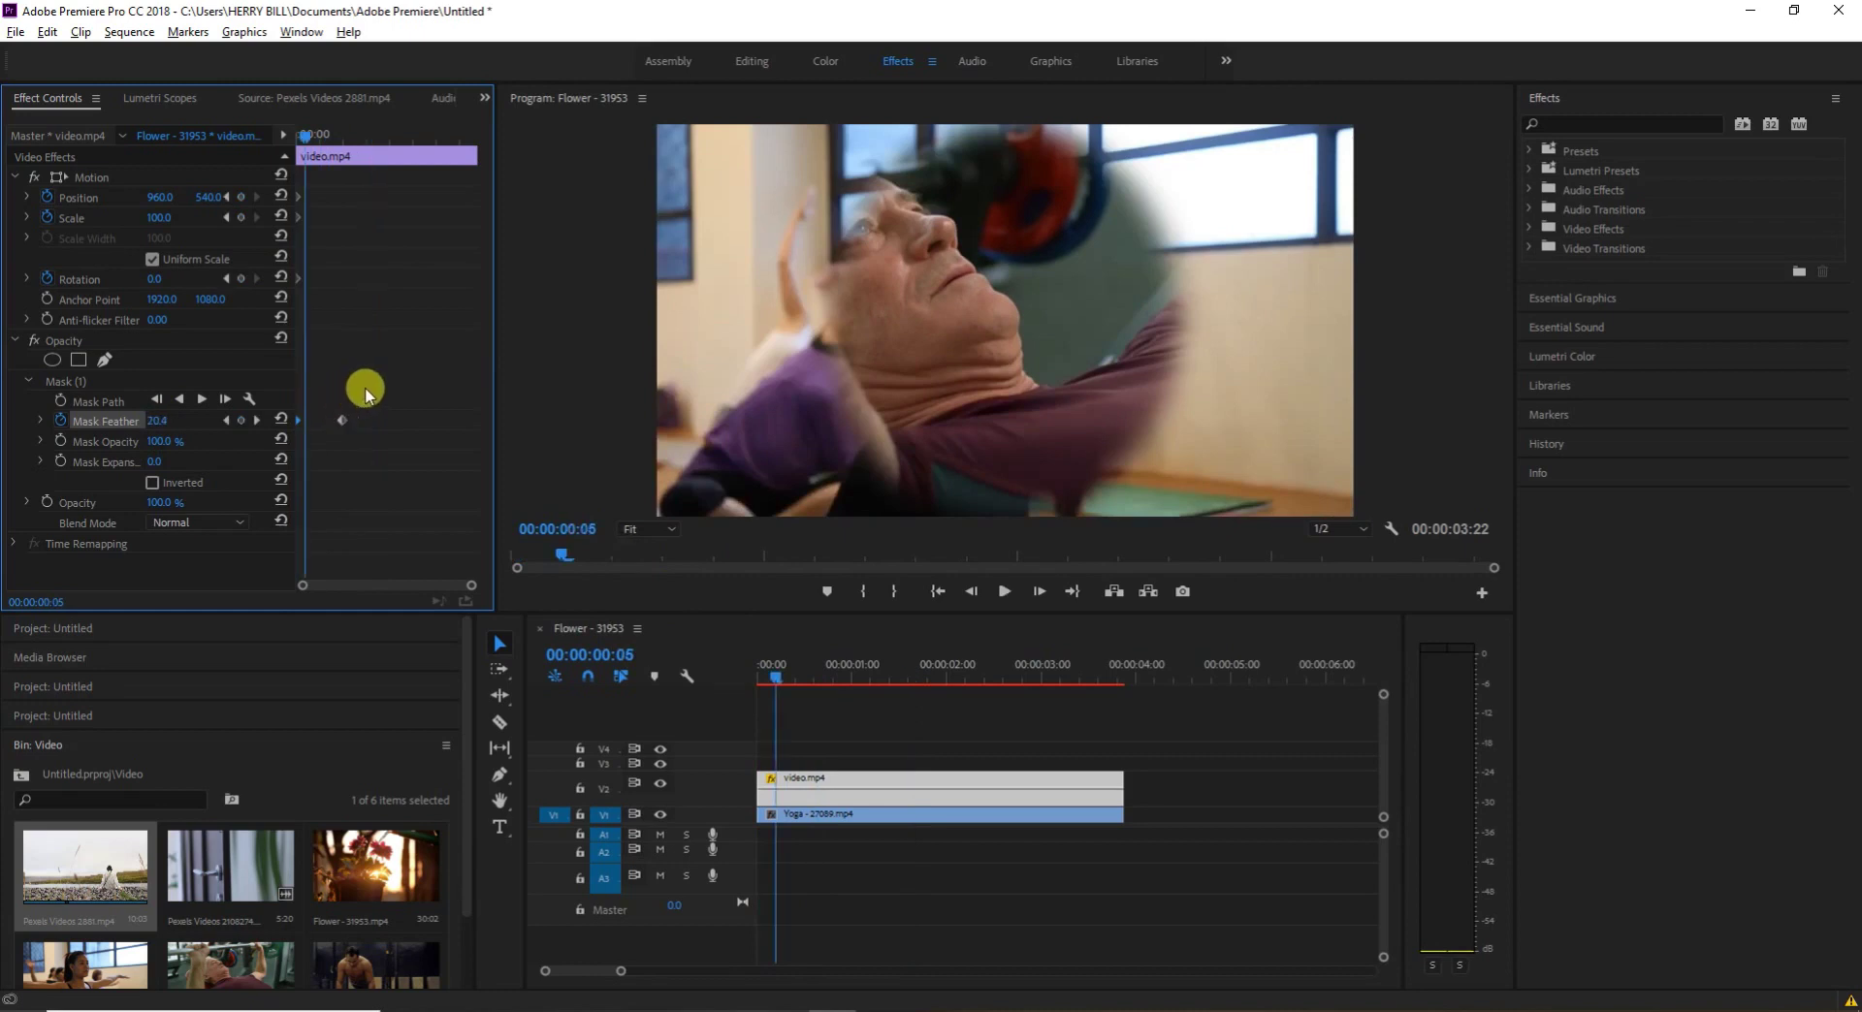
# - Move the second Mask Feather keyframe later to 00:00:01:11 and preview the slower feather animation from the start
pyautogui.moveTo(343, 419); pyautogui.dragTo(365, 419)
pyautogui.press('space')
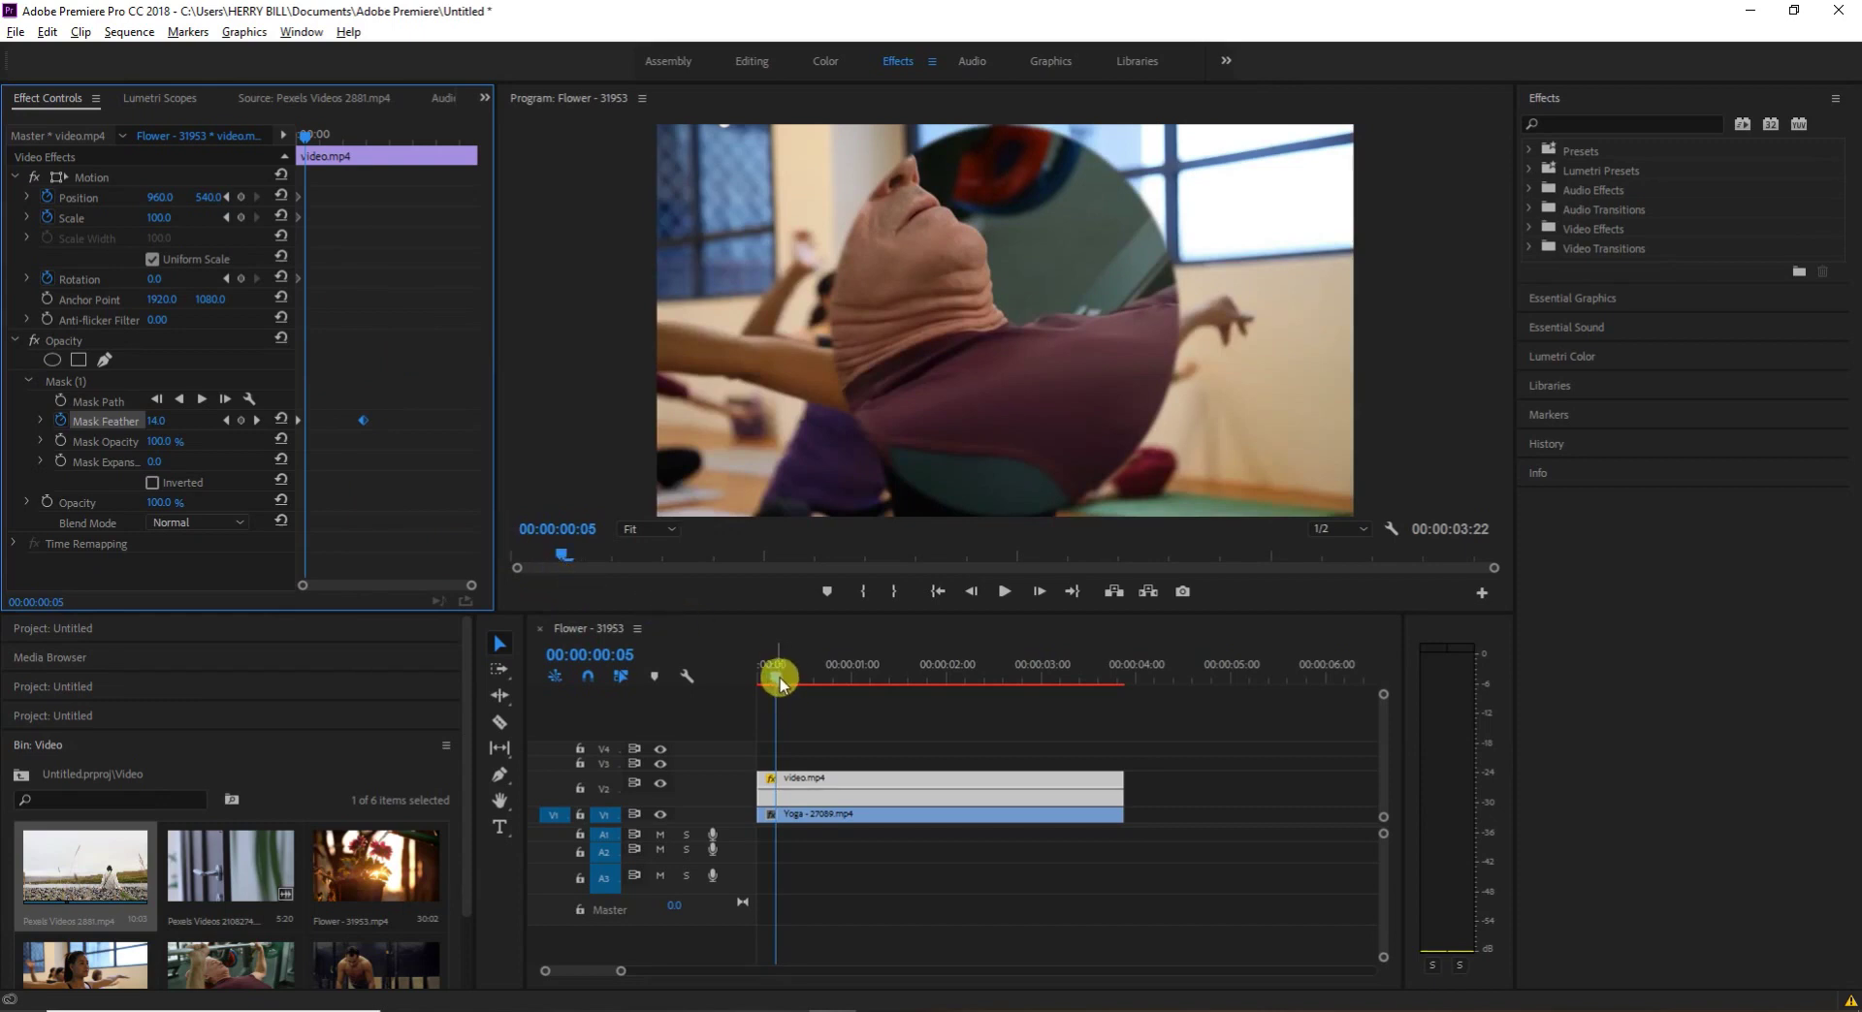
pyautogui.moveTo(780, 678); pyautogui.dragTo(699, 685)
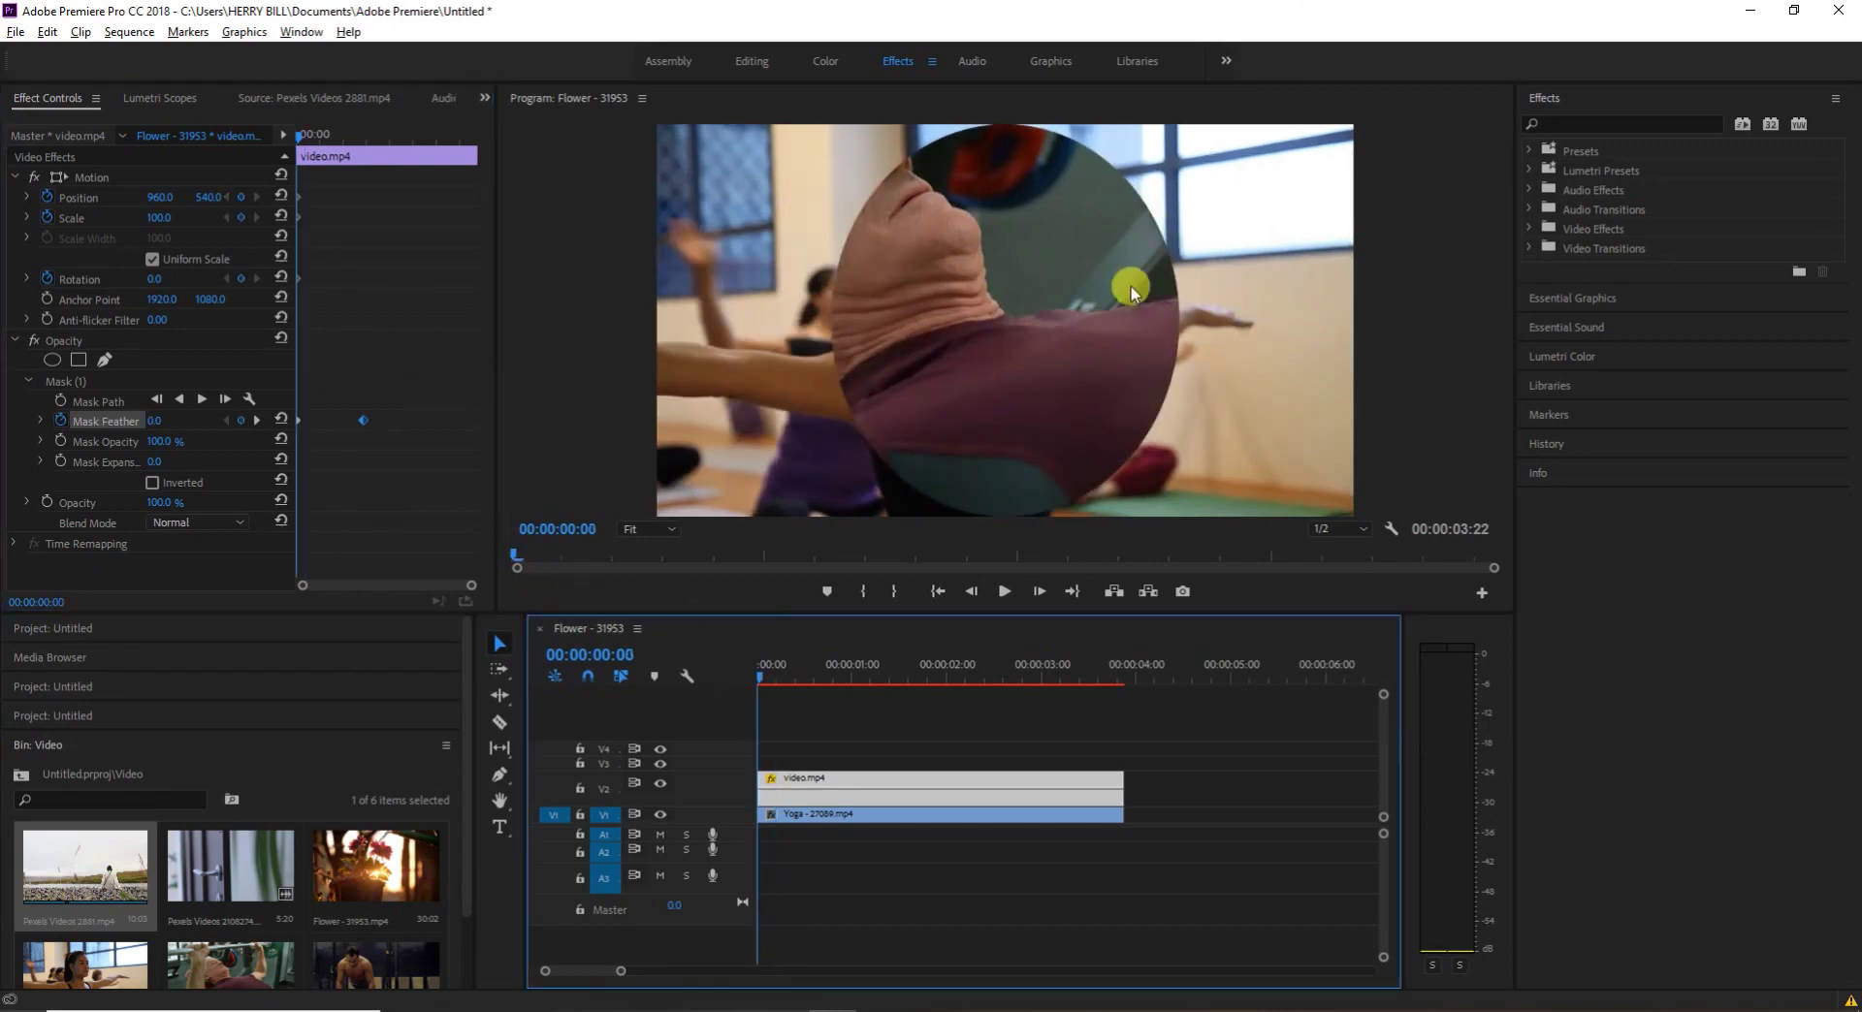
pyautogui.click(1003, 592)
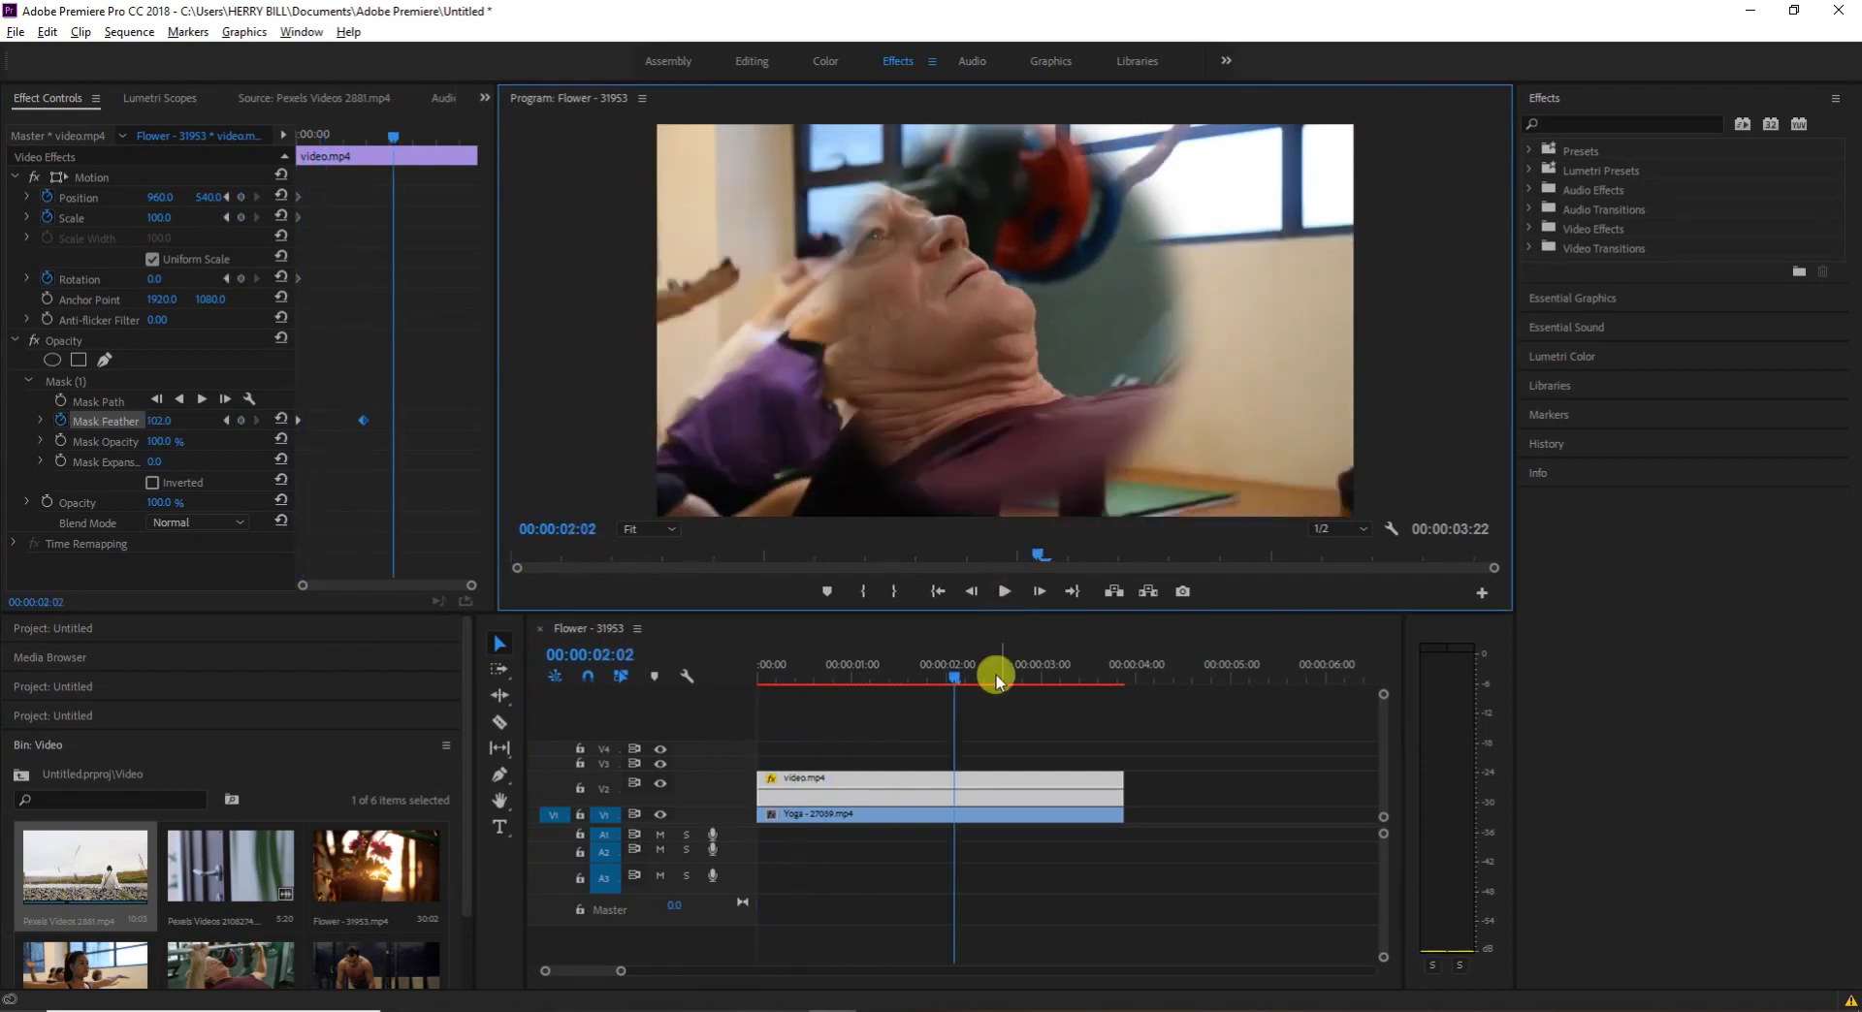
pyautogui.moveTo(958, 679); pyautogui.dragTo(631, 651)
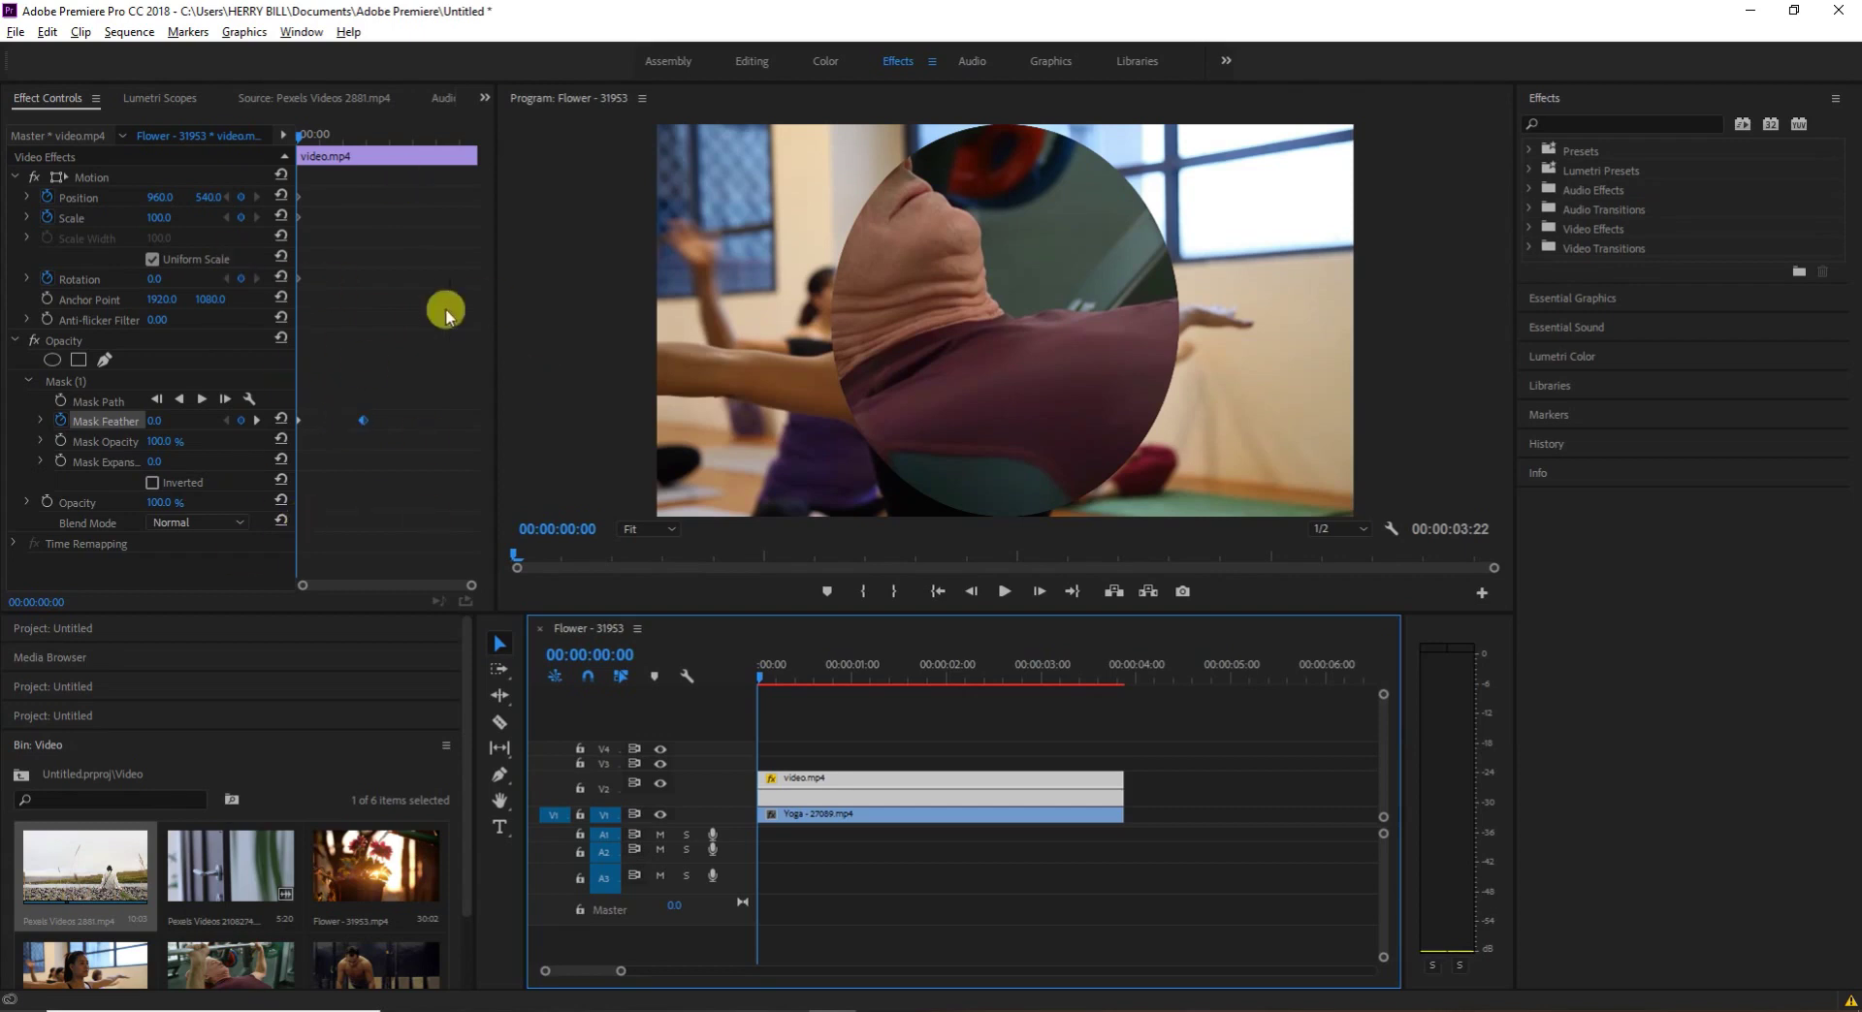
# - Add a third Mask Feather keyframe with a value of 0 at 00:00:02:24
pyautogui.moveTo(759, 685); pyautogui.dragTo(896, 677)
pyautogui.click(258, 421)
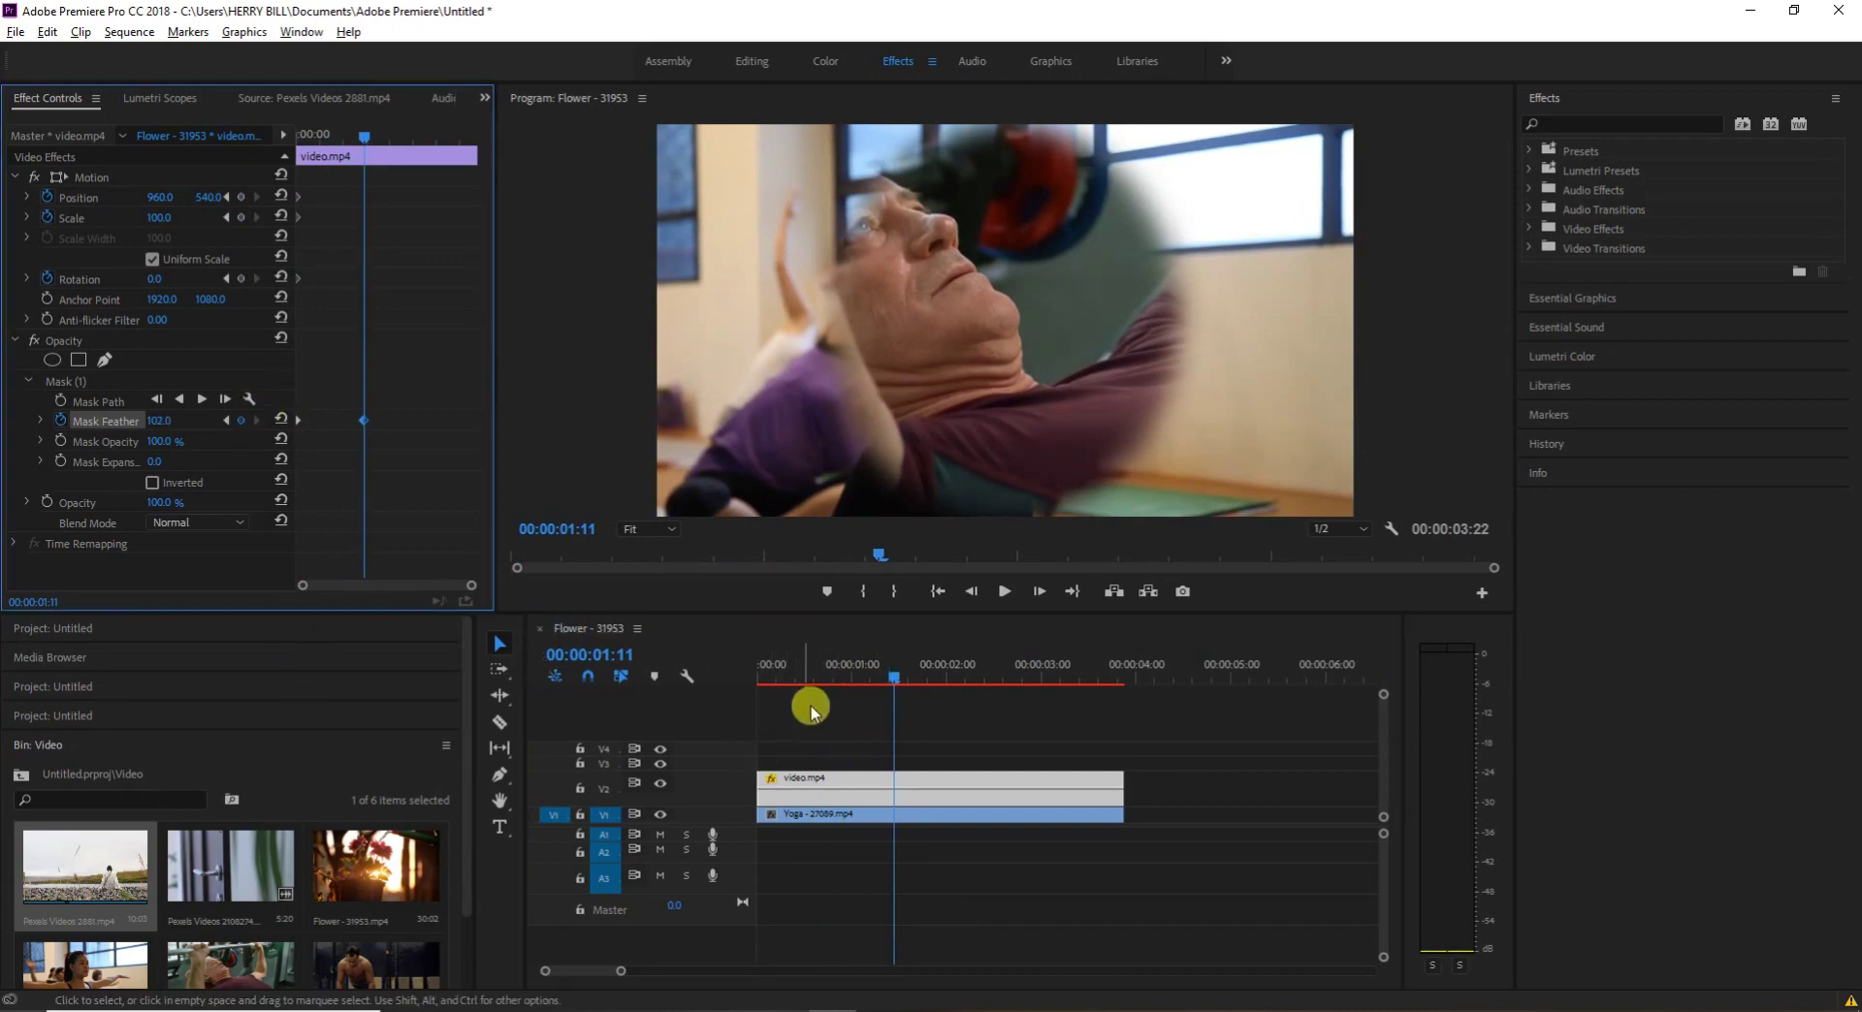
pyautogui.click(897, 679)
pyautogui.moveTo(899, 677); pyautogui.dragTo(1036, 686)
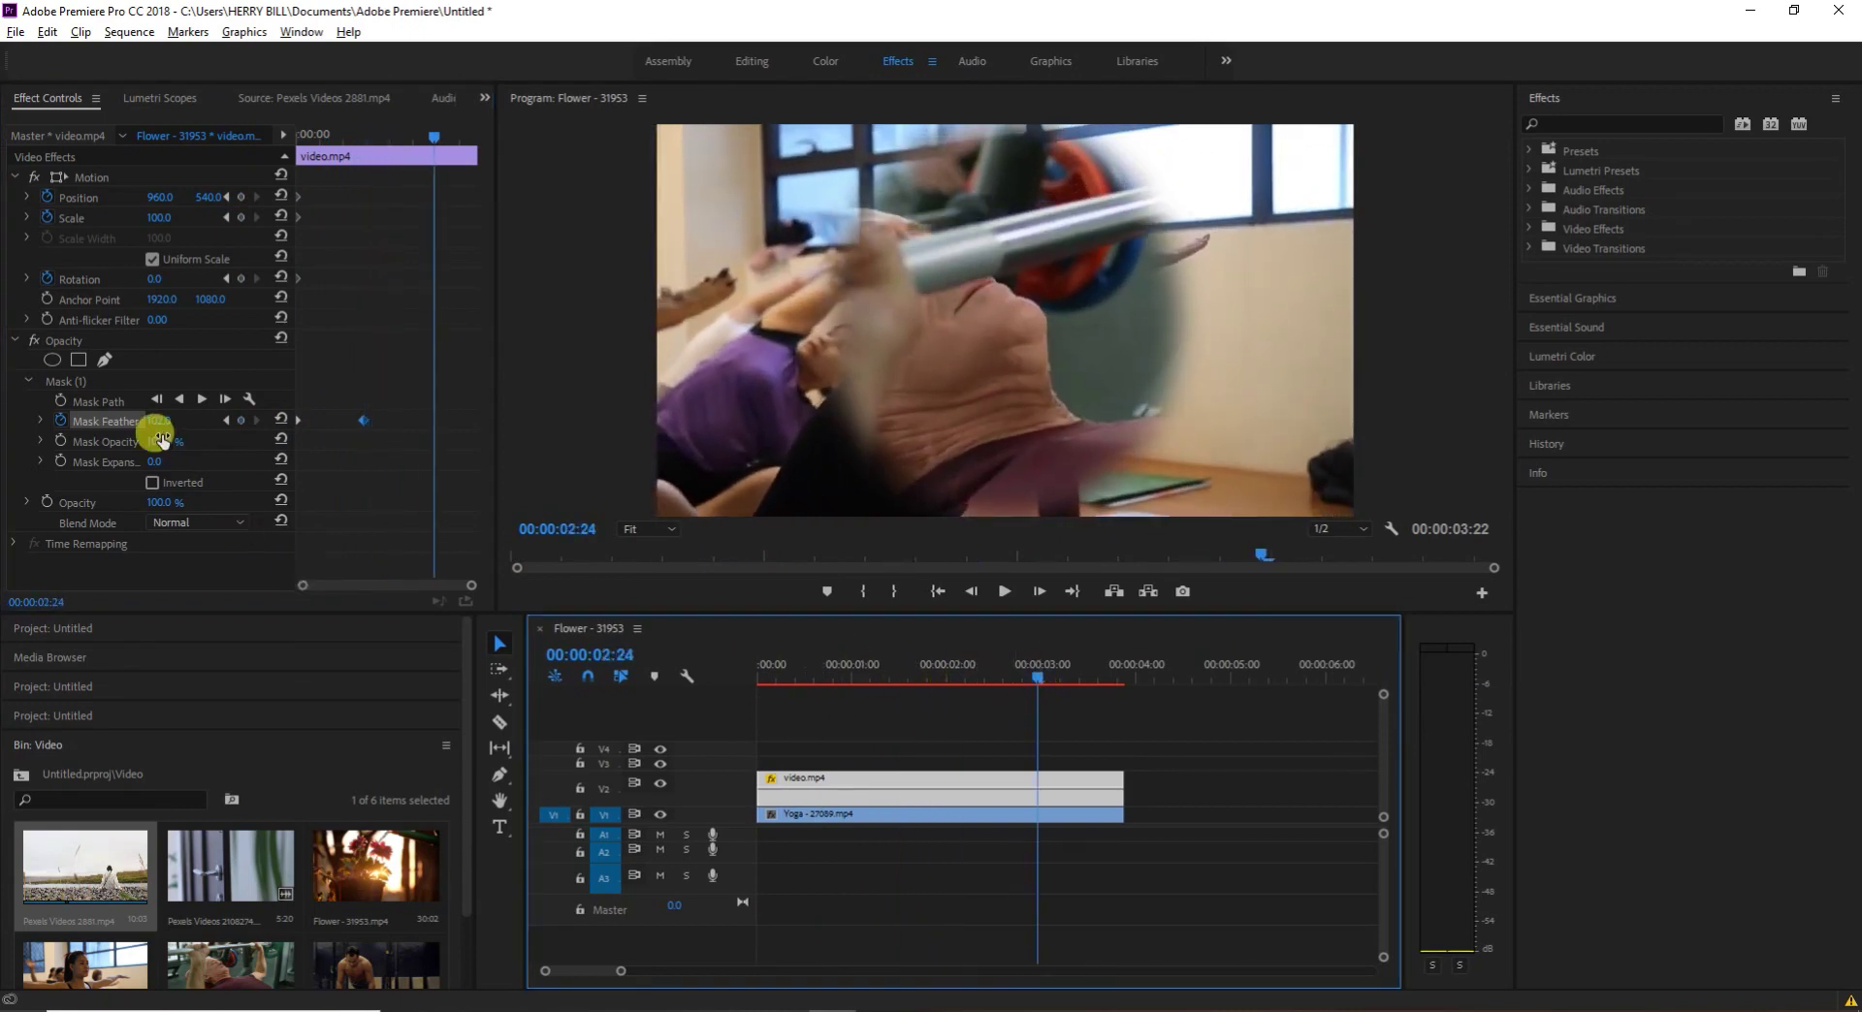
pyautogui.moveTo(159, 422); pyautogui.dragTo(105, 422)
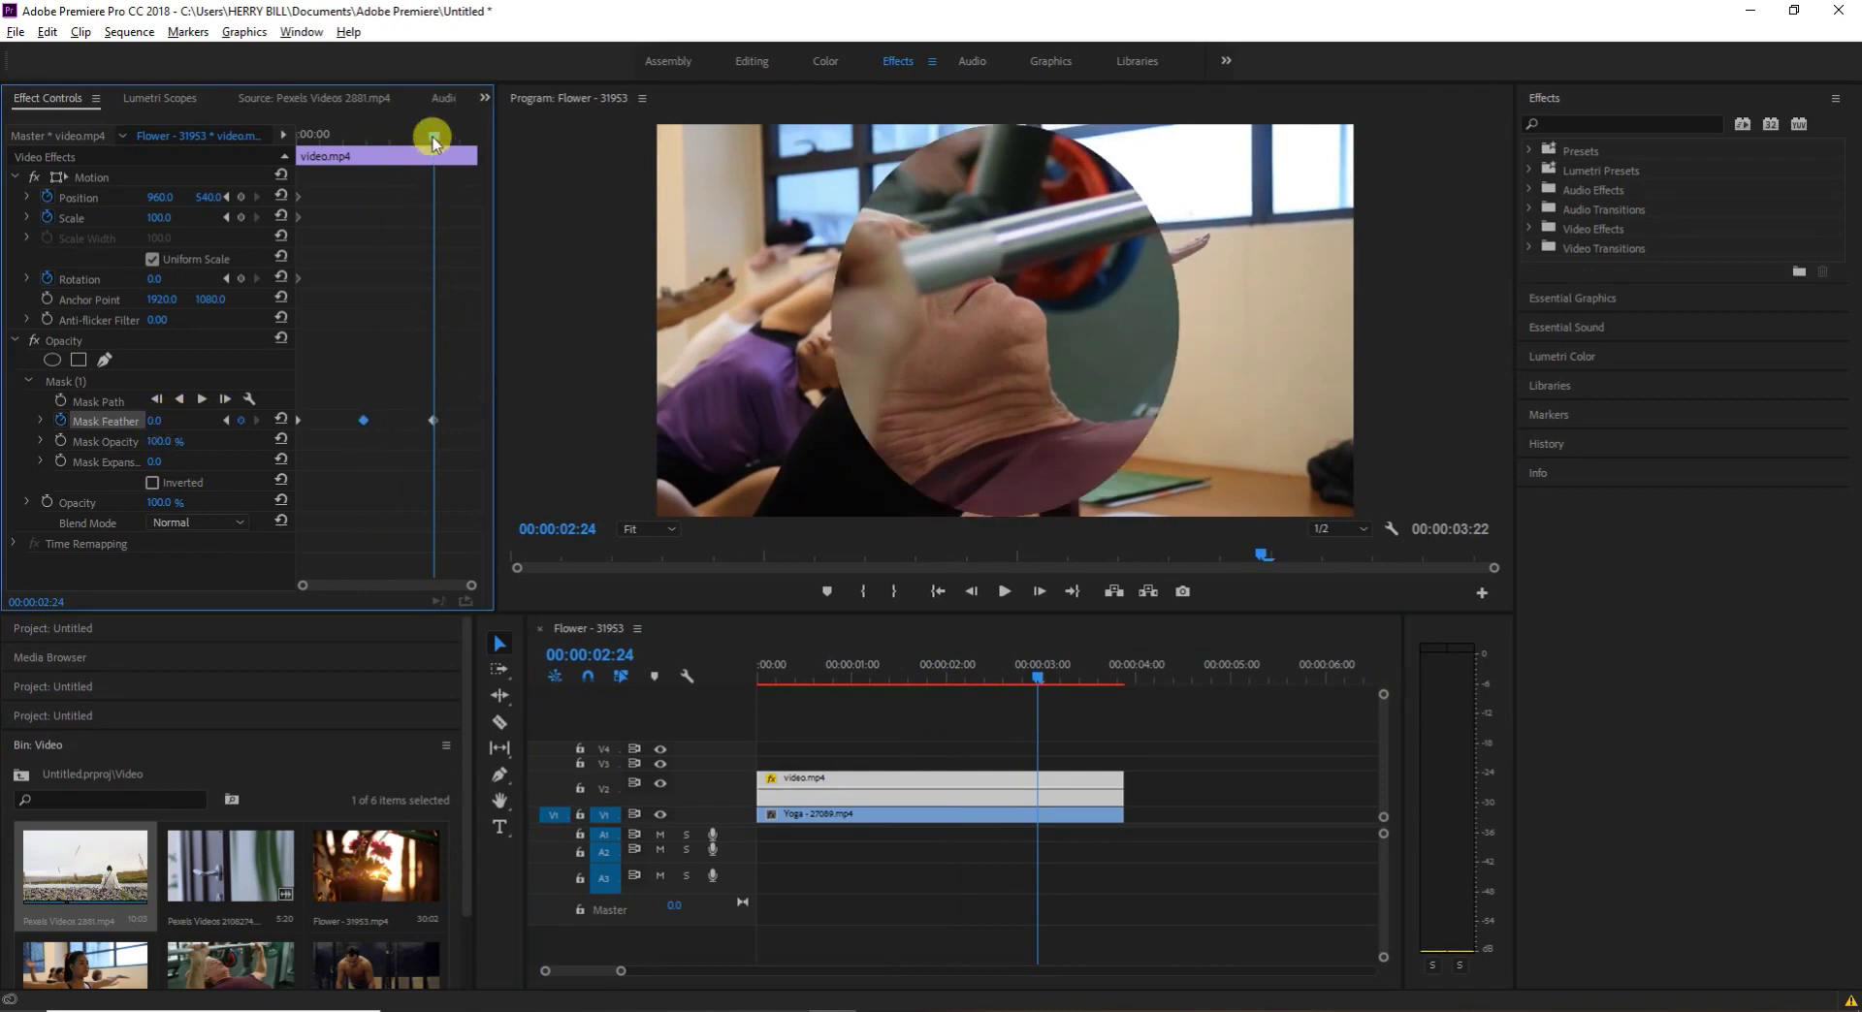
# - Play the sequence from the start to preview the mask feather rising and falling across its three keyframes
pyautogui.moveTo(432, 136); pyautogui.dragTo(231, 184)
pyautogui.click(1004, 594)
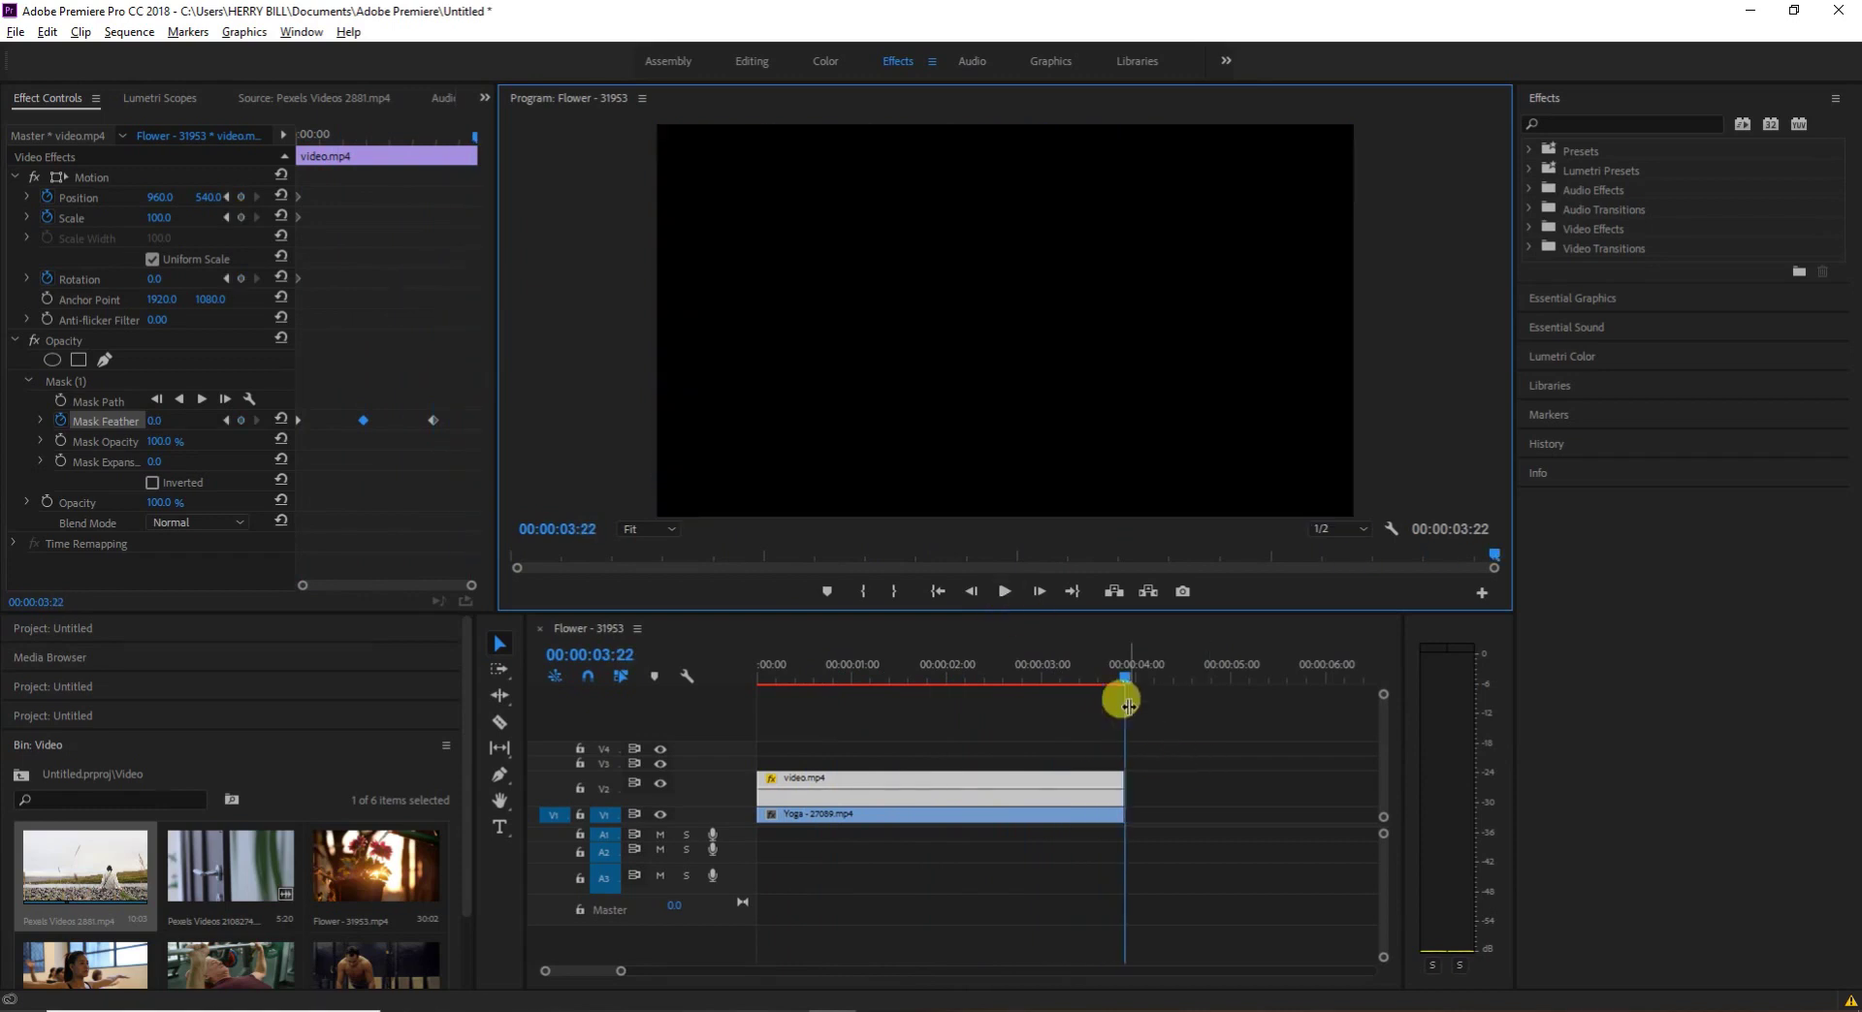
pyautogui.moveTo(1122, 679); pyautogui.dragTo(706, 715)
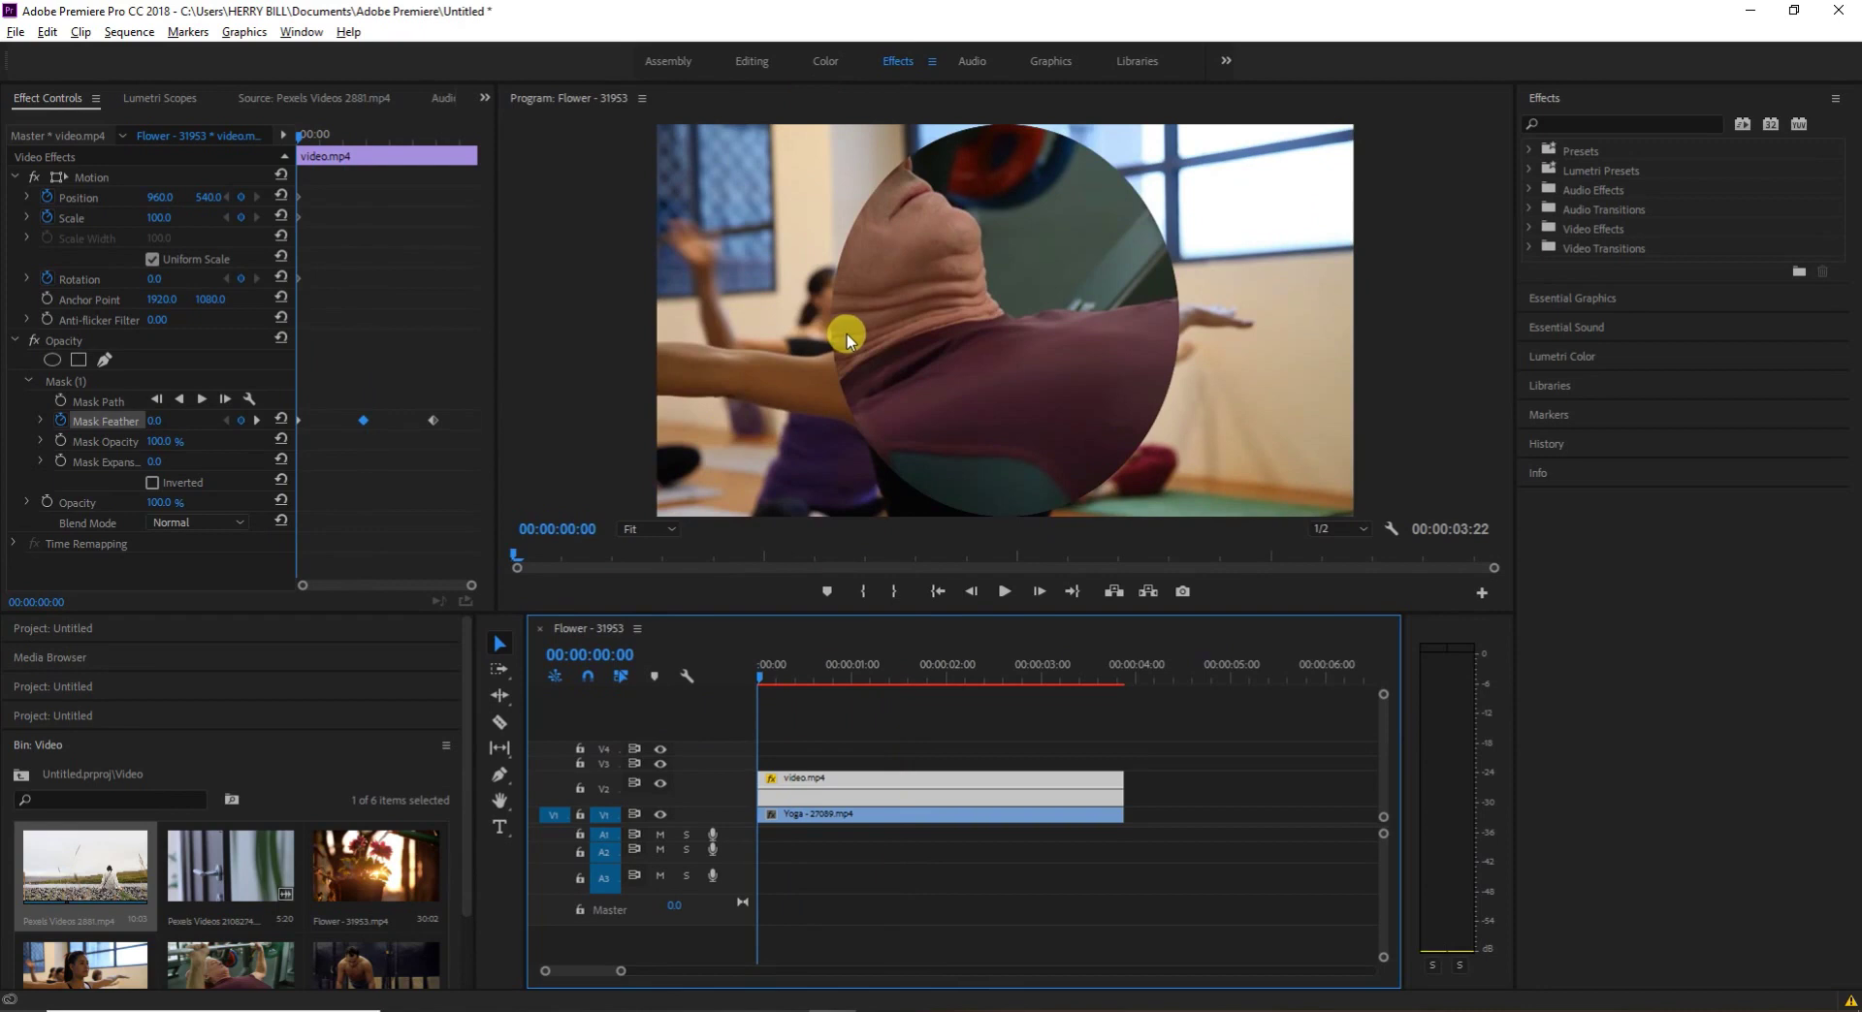
# - Enable Mask Opacity keyframing at the second Mask Feather keyframe, 00:00:01:11, with the opacity at 100%
pyautogui.moveTo(760, 679)
pyautogui.mouseDown()
pyautogui.moveTo(824, 684)
pyautogui.moveTo(747, 690)
pyautogui.mouseUp()
pyautogui.click(303, 136)
pyautogui.moveTo(302, 135); pyautogui.dragTo(359, 170)
pyautogui.click(256, 421)
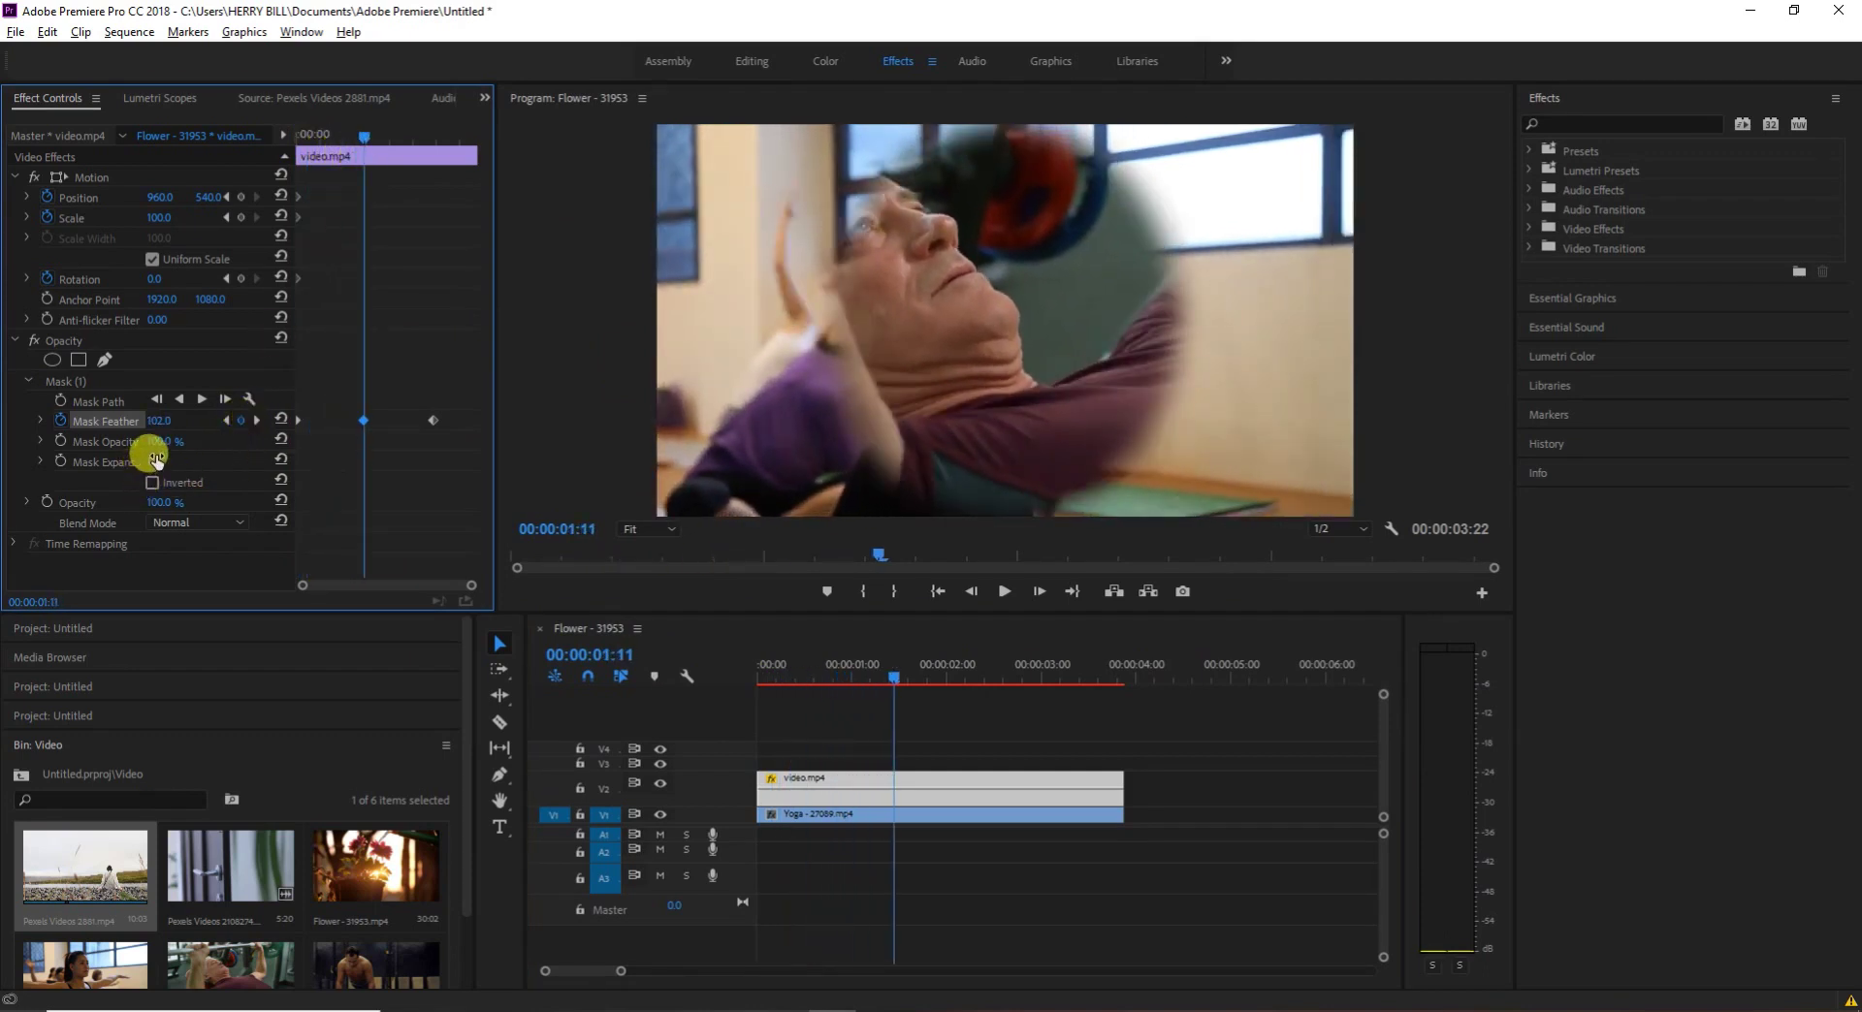
pyautogui.click(58, 442)
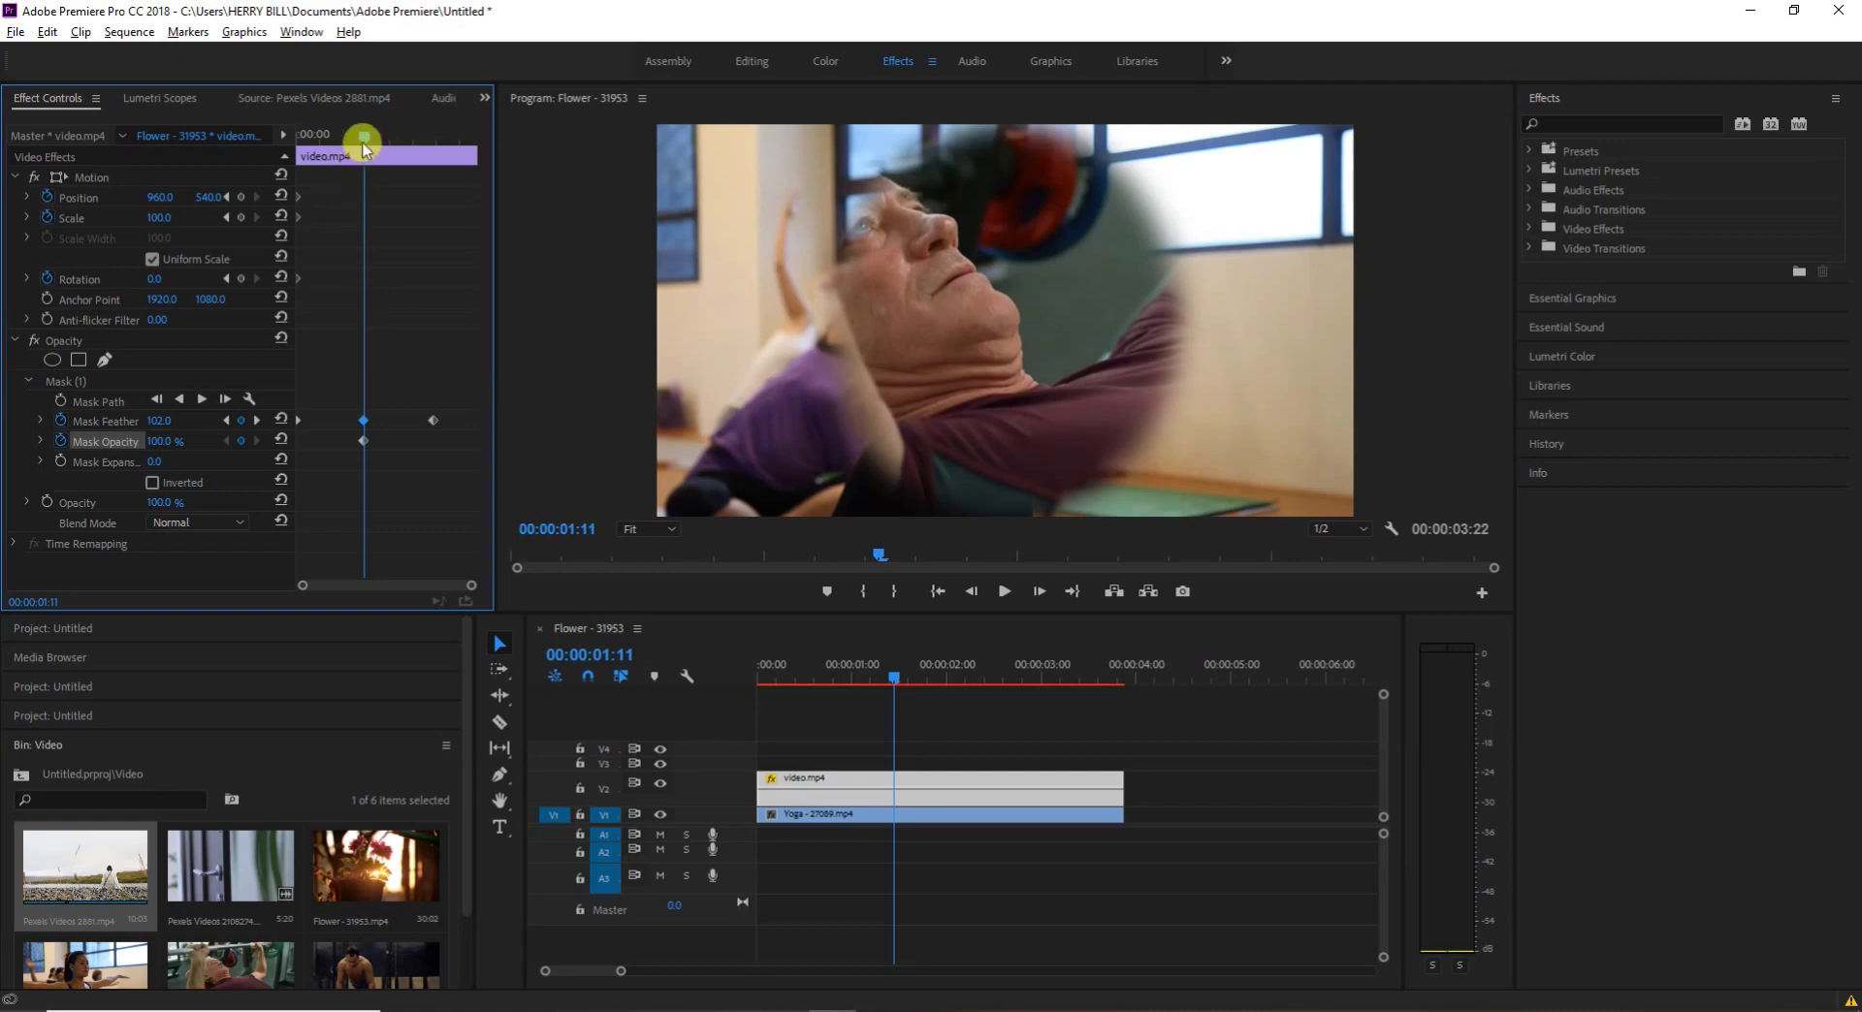
# - Add a Mask Opacity keyframe of 51% at the last Mask Feather keyframe, 00:00:02:24
pyautogui.moveTo(364, 140); pyautogui.dragTo(395, 138)
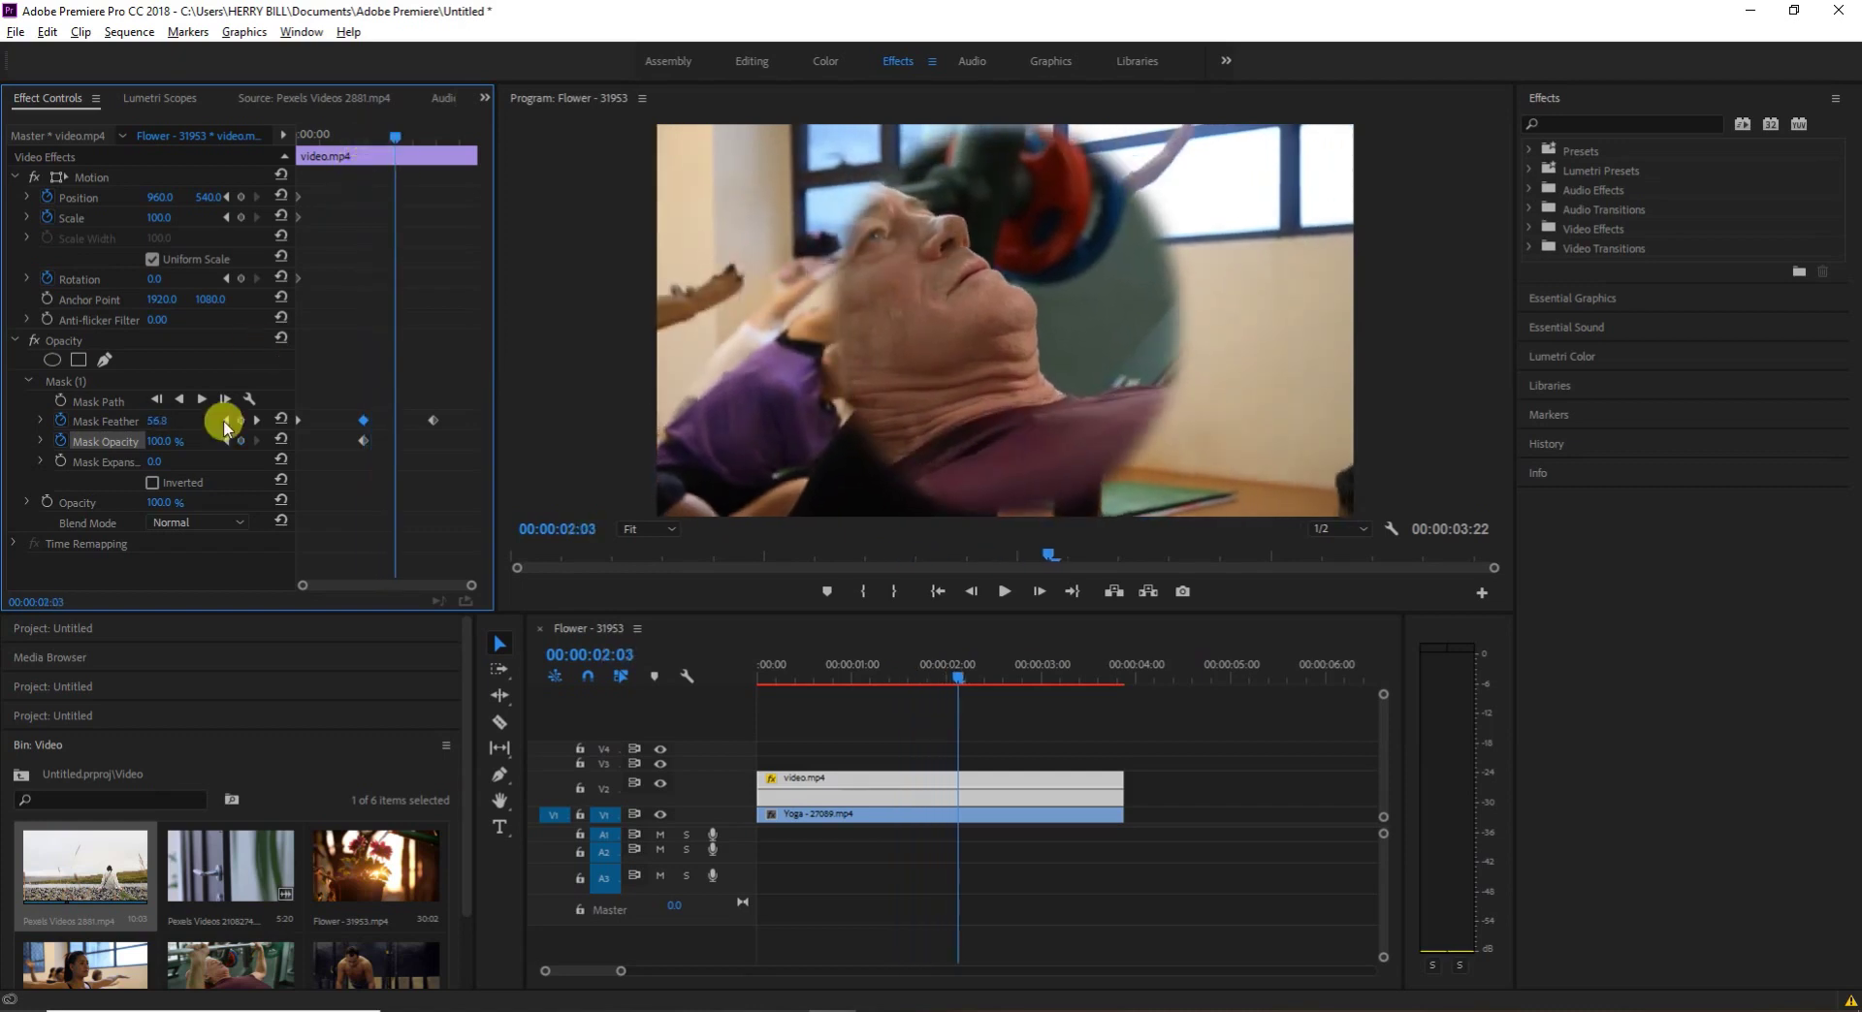
pyautogui.click(255, 420)
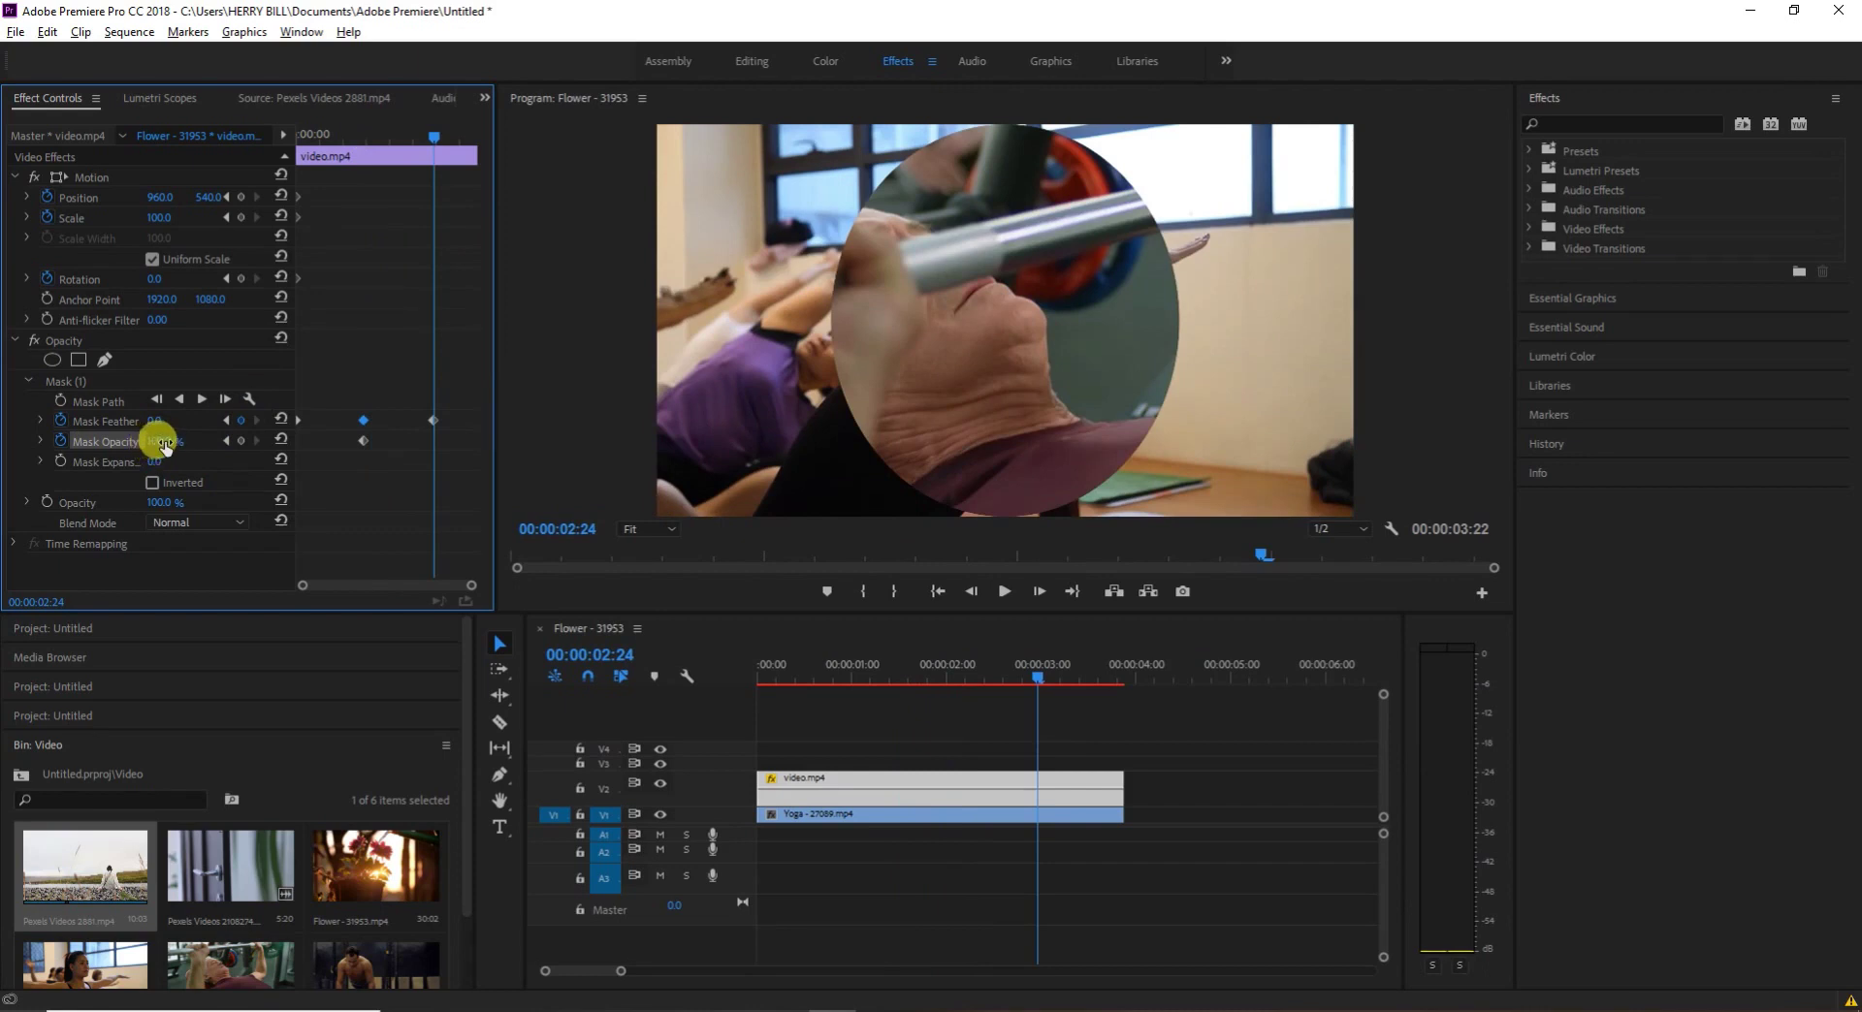
pyautogui.moveTo(163, 442); pyautogui.dragTo(131, 442)
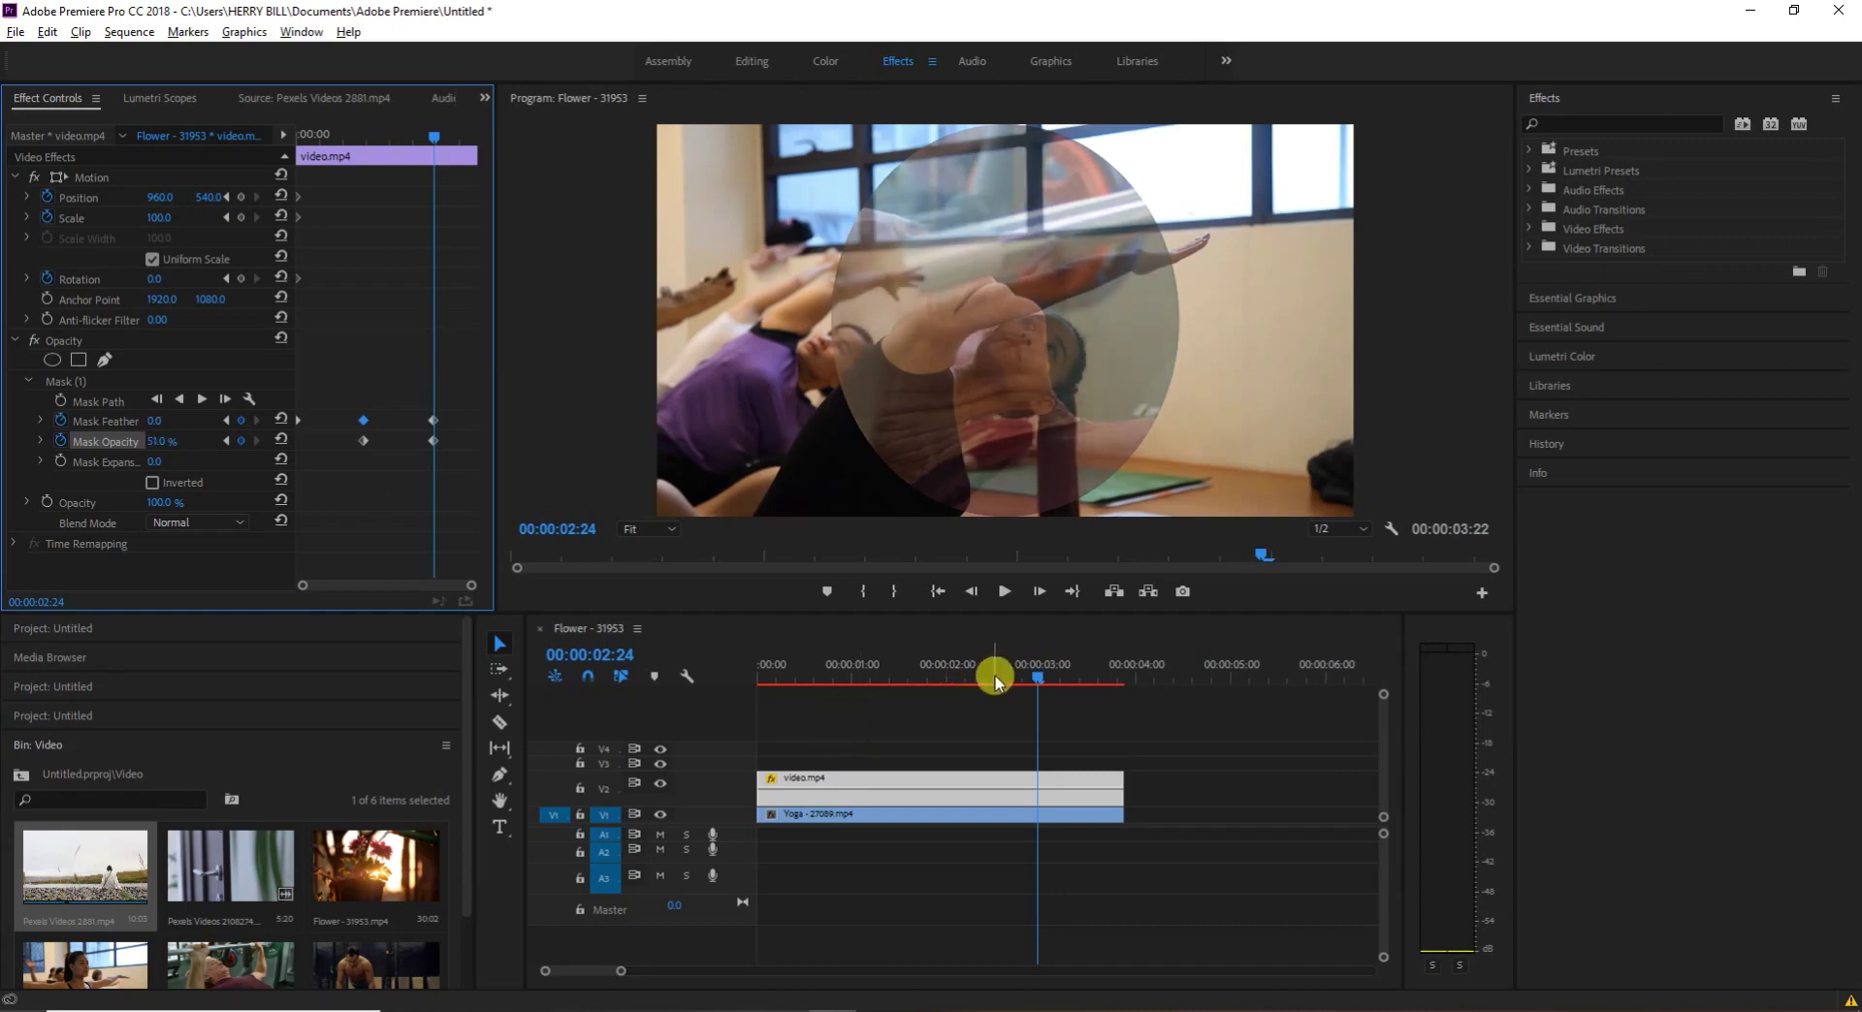
# - Replay the sequence from the start several times to examine the combined mask feather and mask opacity animation
pyautogui.moveTo(1033, 672); pyautogui.dragTo(667, 681)
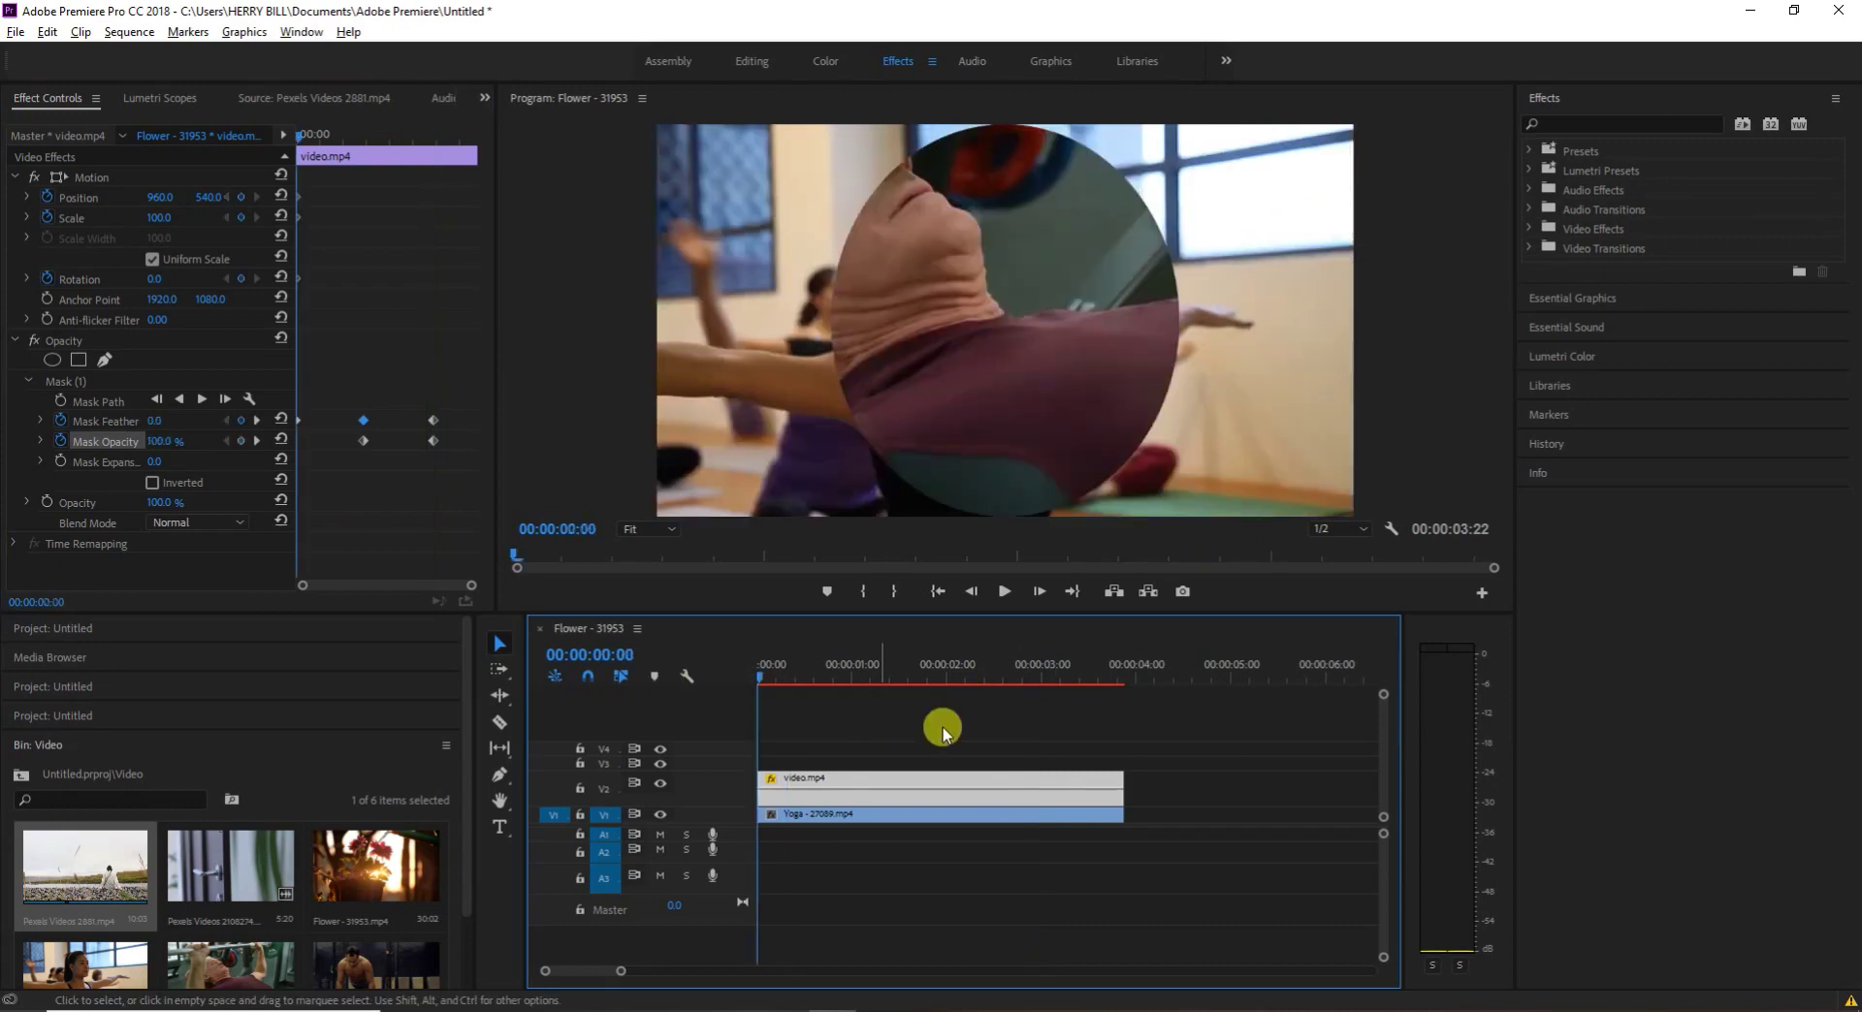
pyautogui.click(1004, 592)
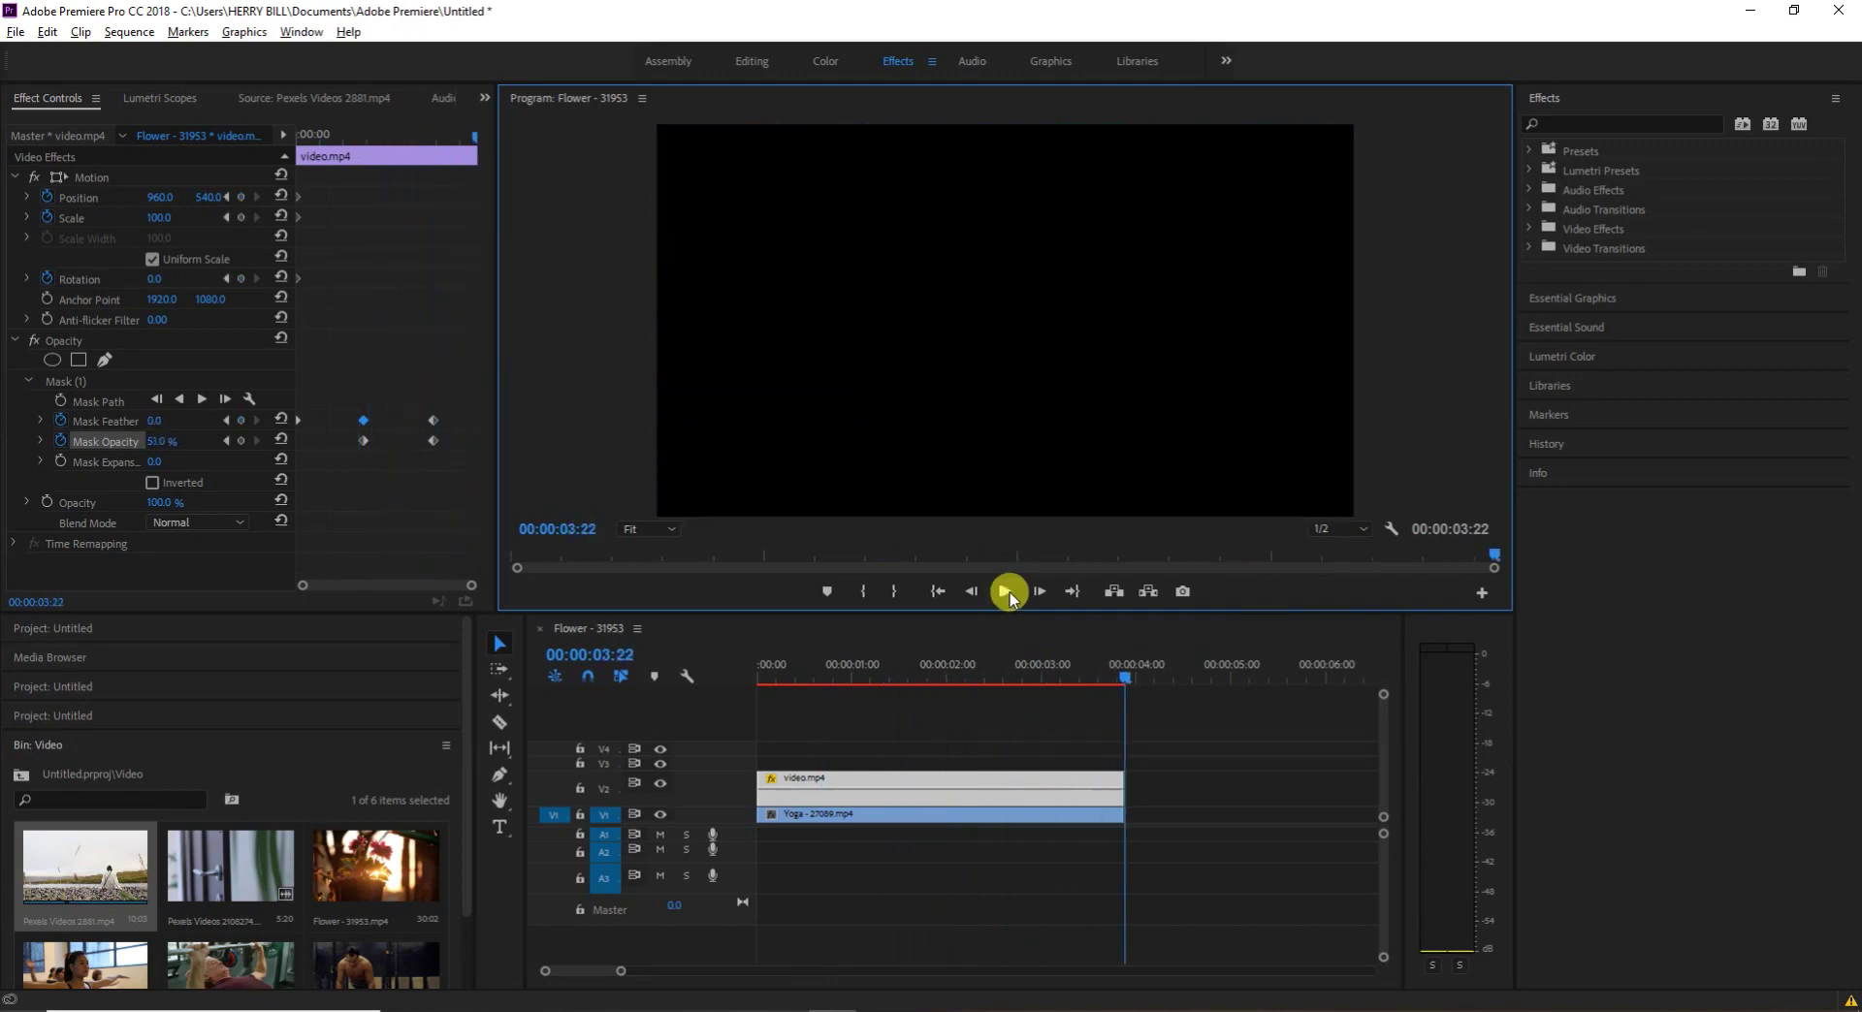
pyautogui.moveTo(1125, 677); pyautogui.dragTo(658, 765)
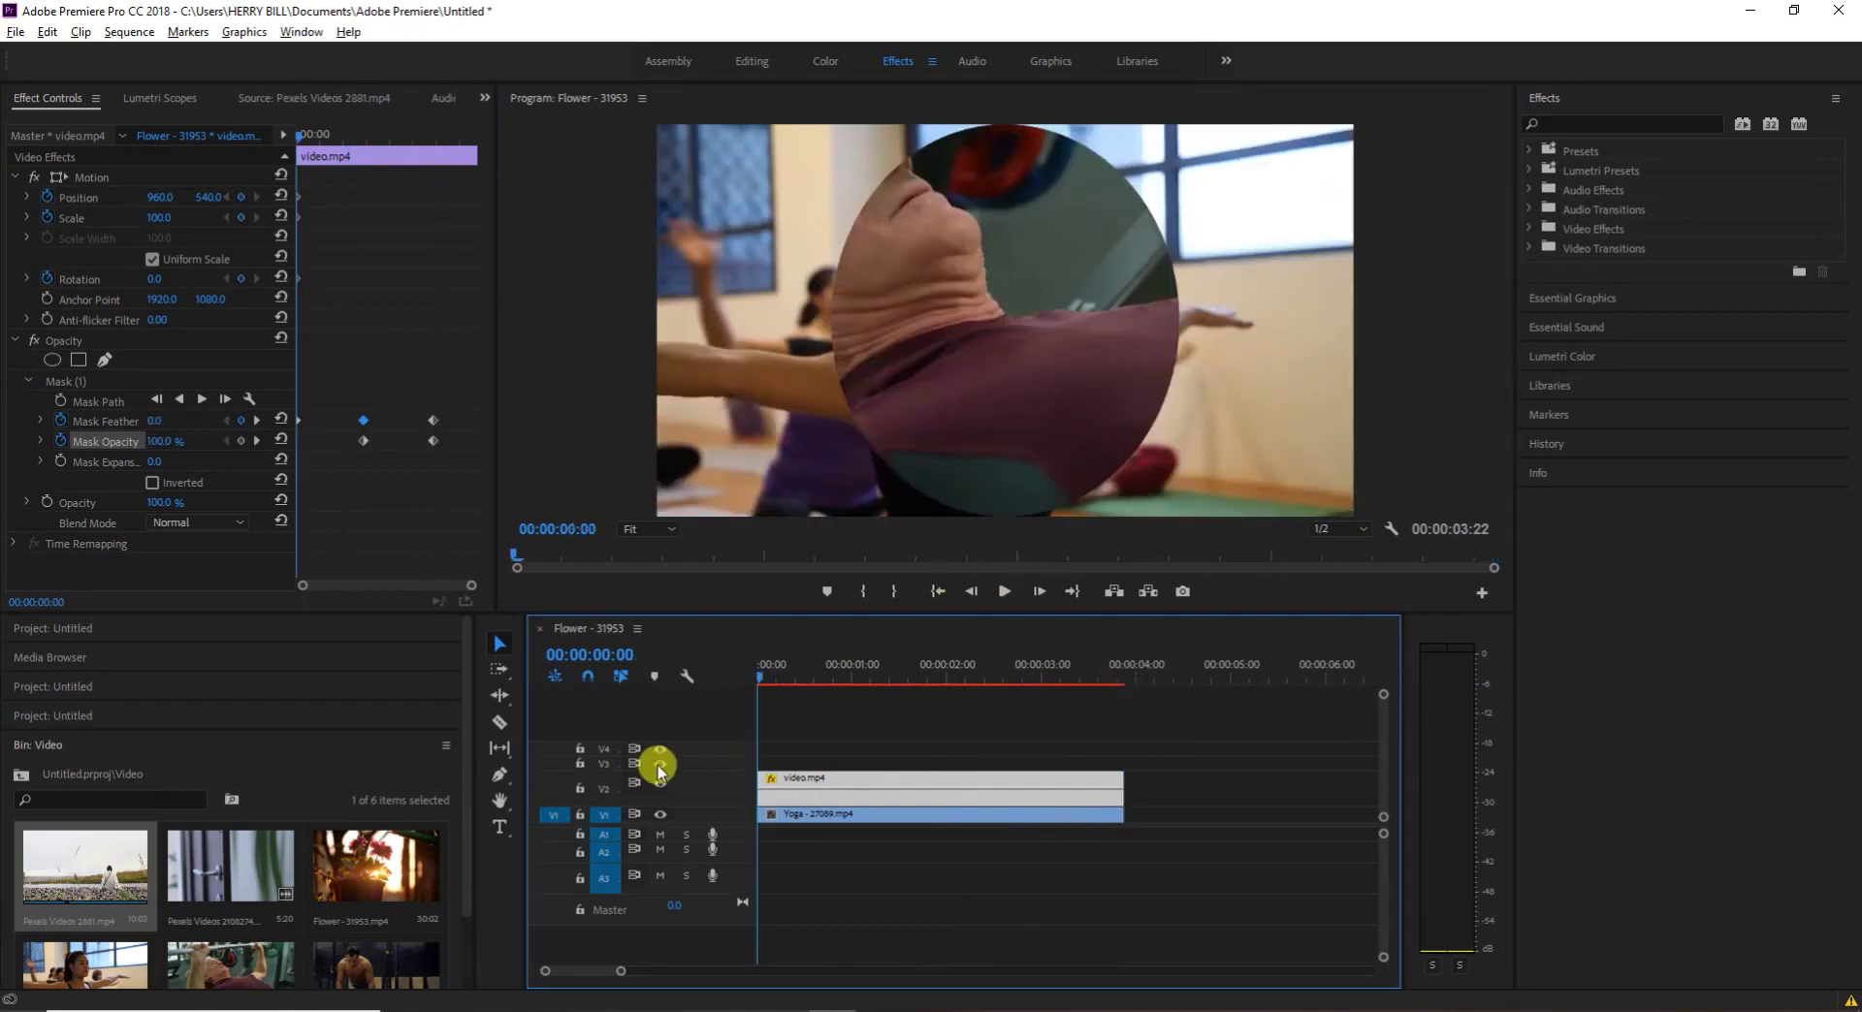
pyautogui.press('space')
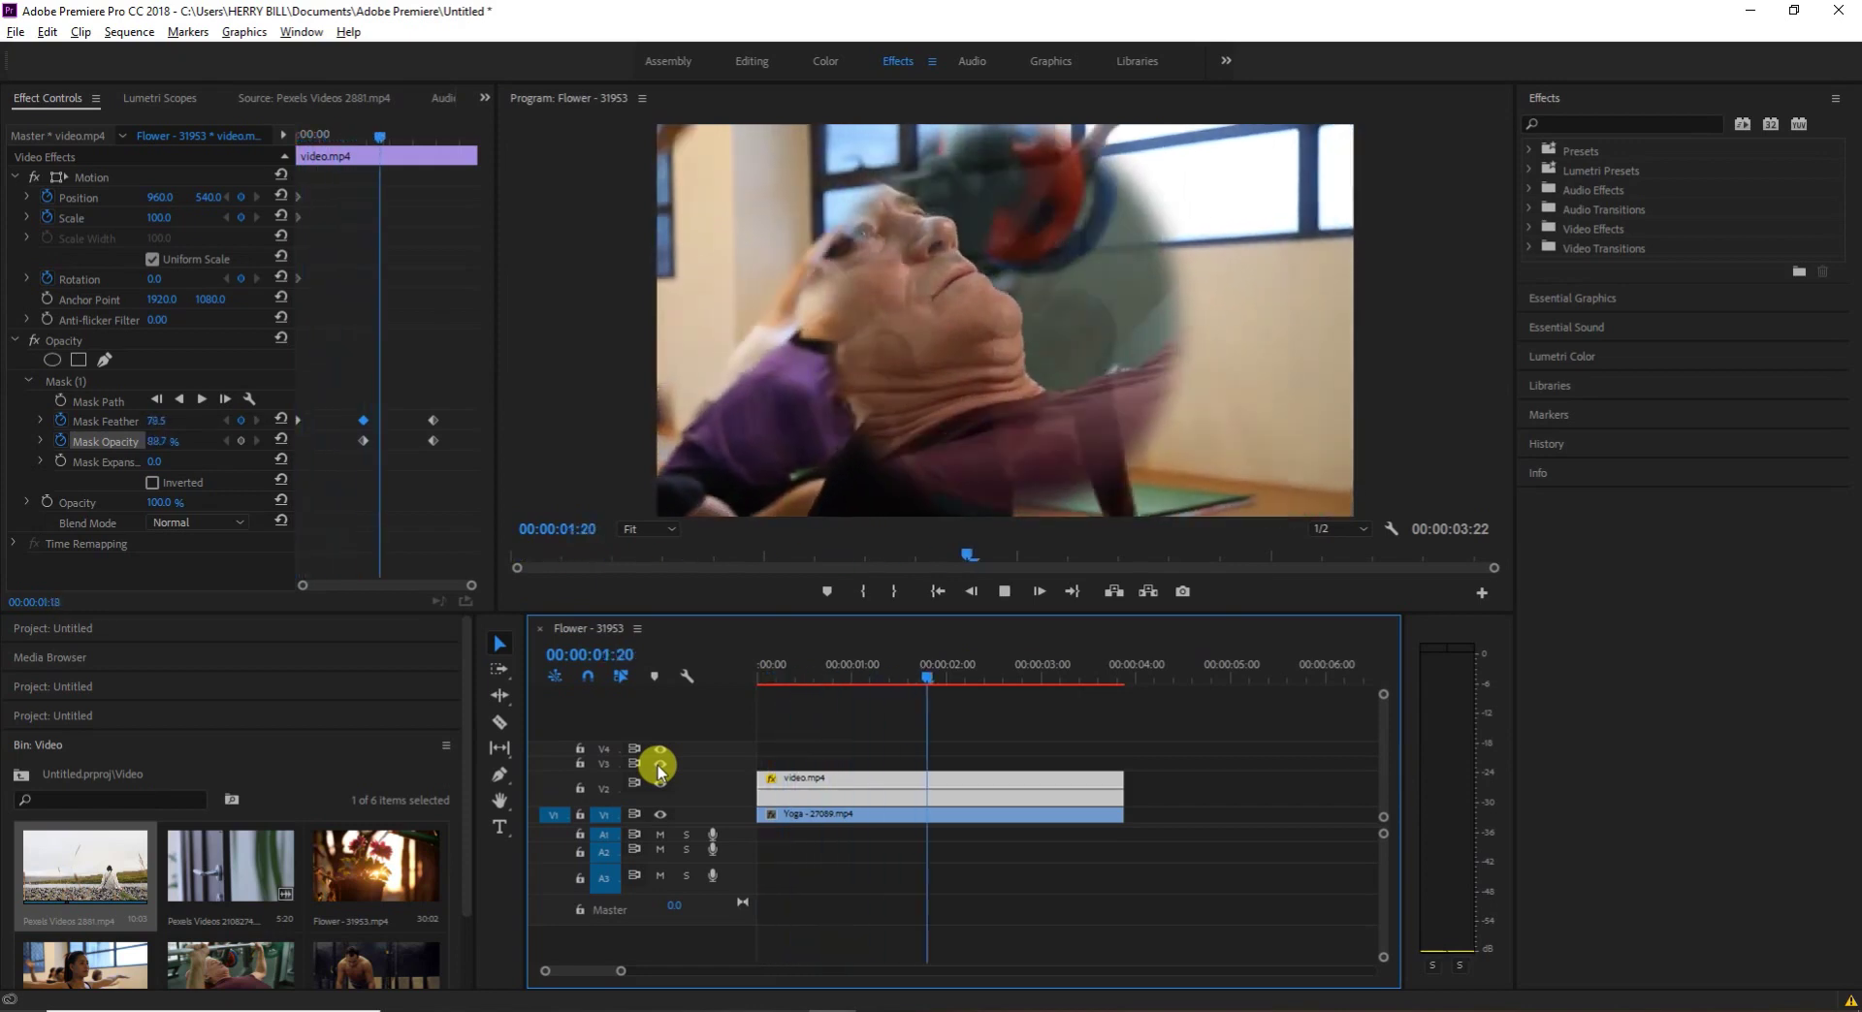
pyautogui.press('space')
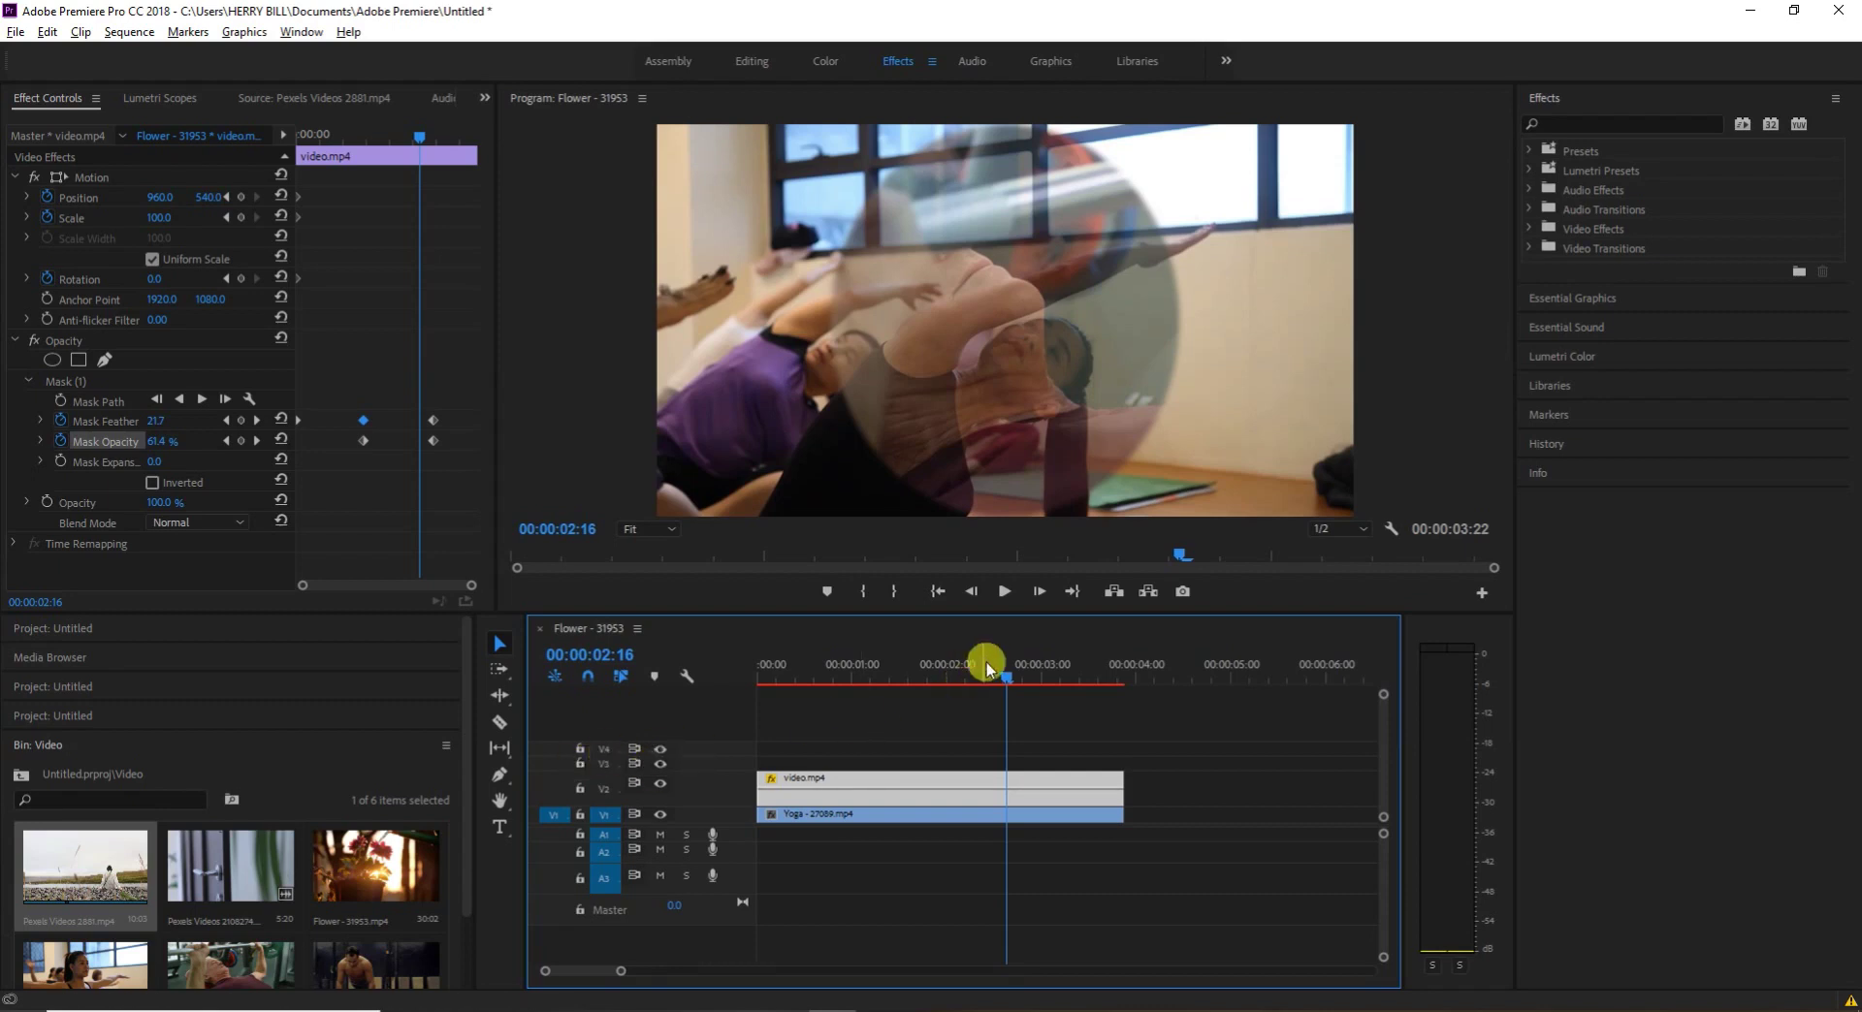
pyautogui.moveTo(1007, 683); pyautogui.dragTo(630, 690)
pyautogui.press('space')
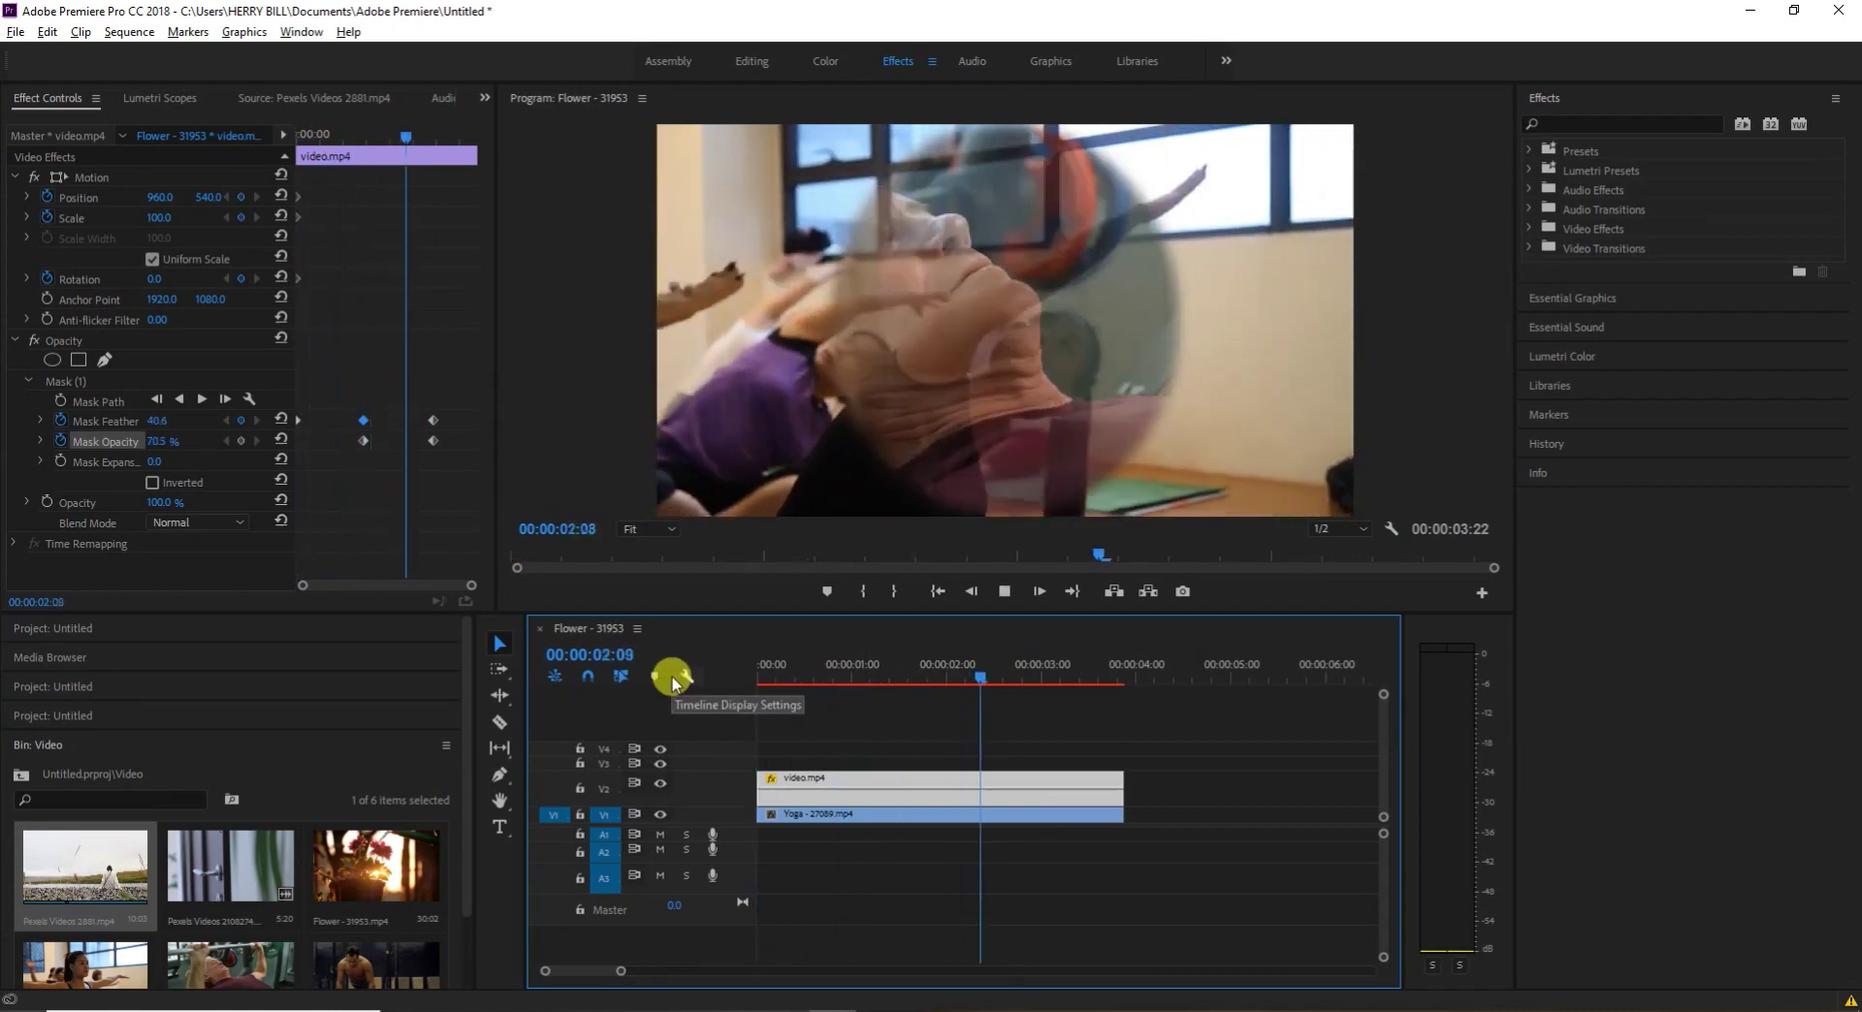
pyautogui.press('space')
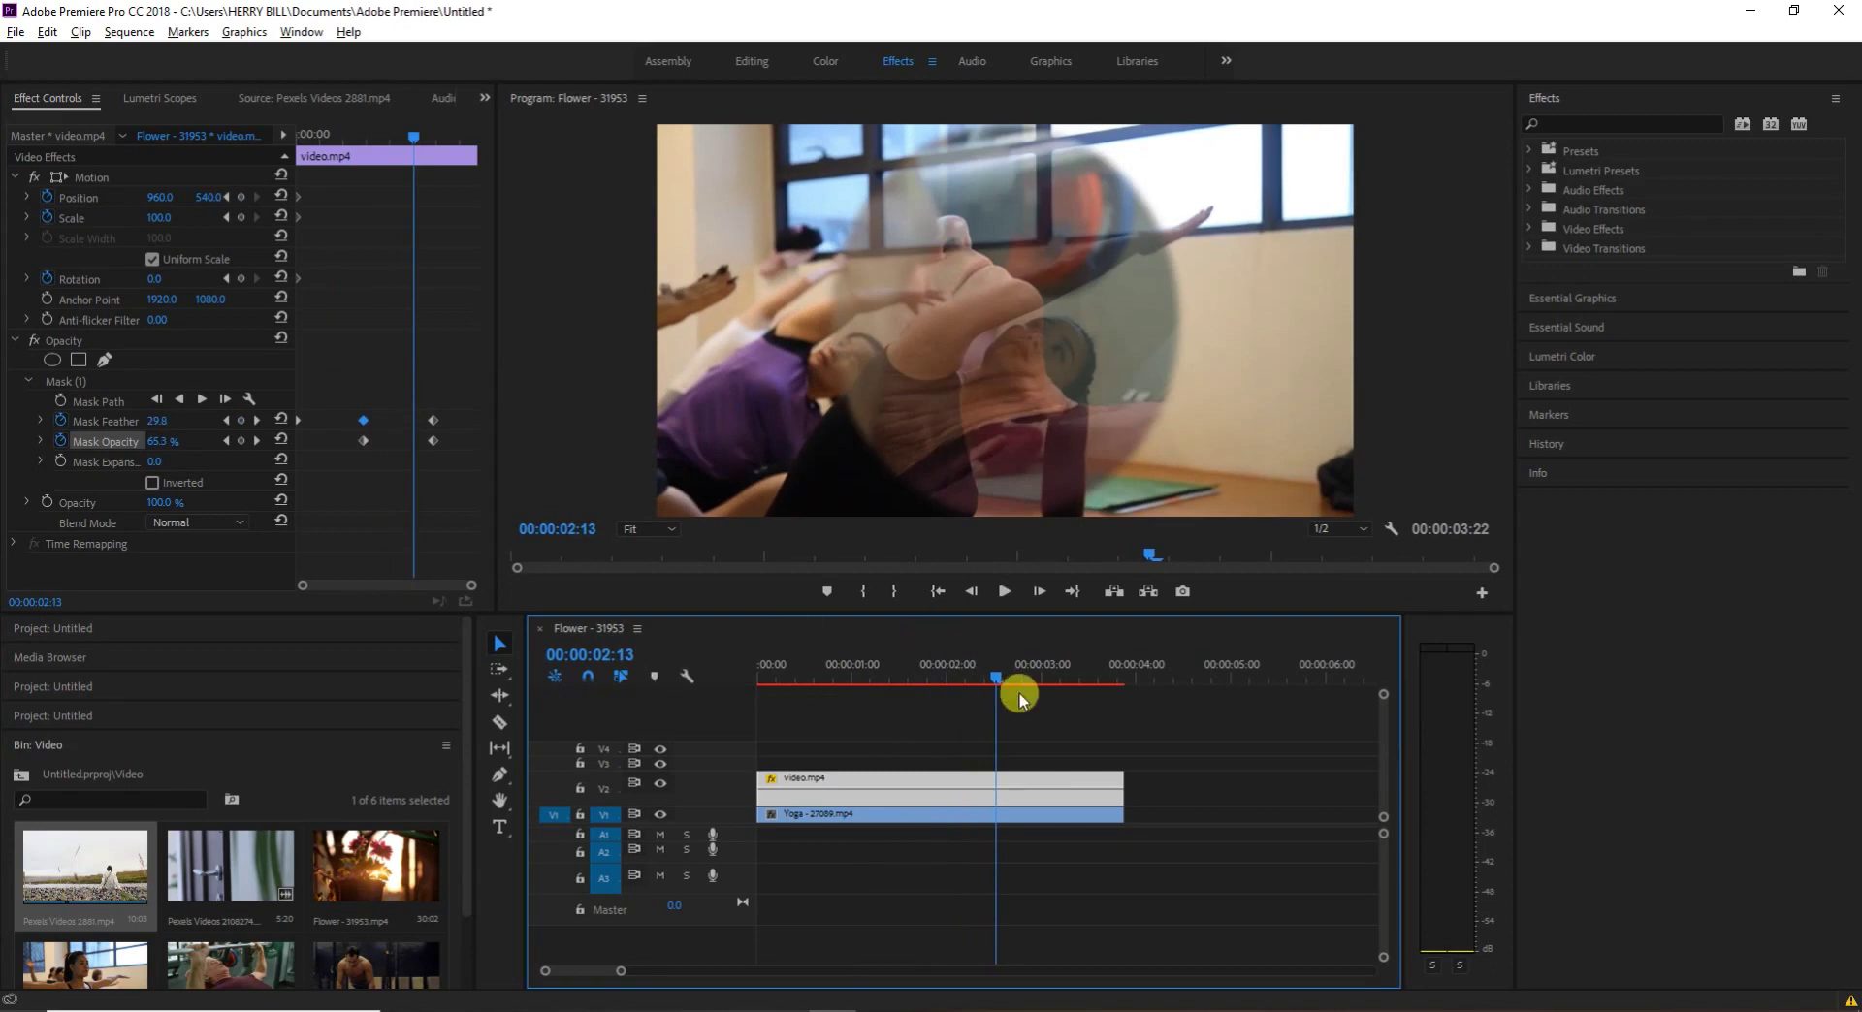
pyautogui.moveTo(999, 678); pyautogui.dragTo(628, 735)
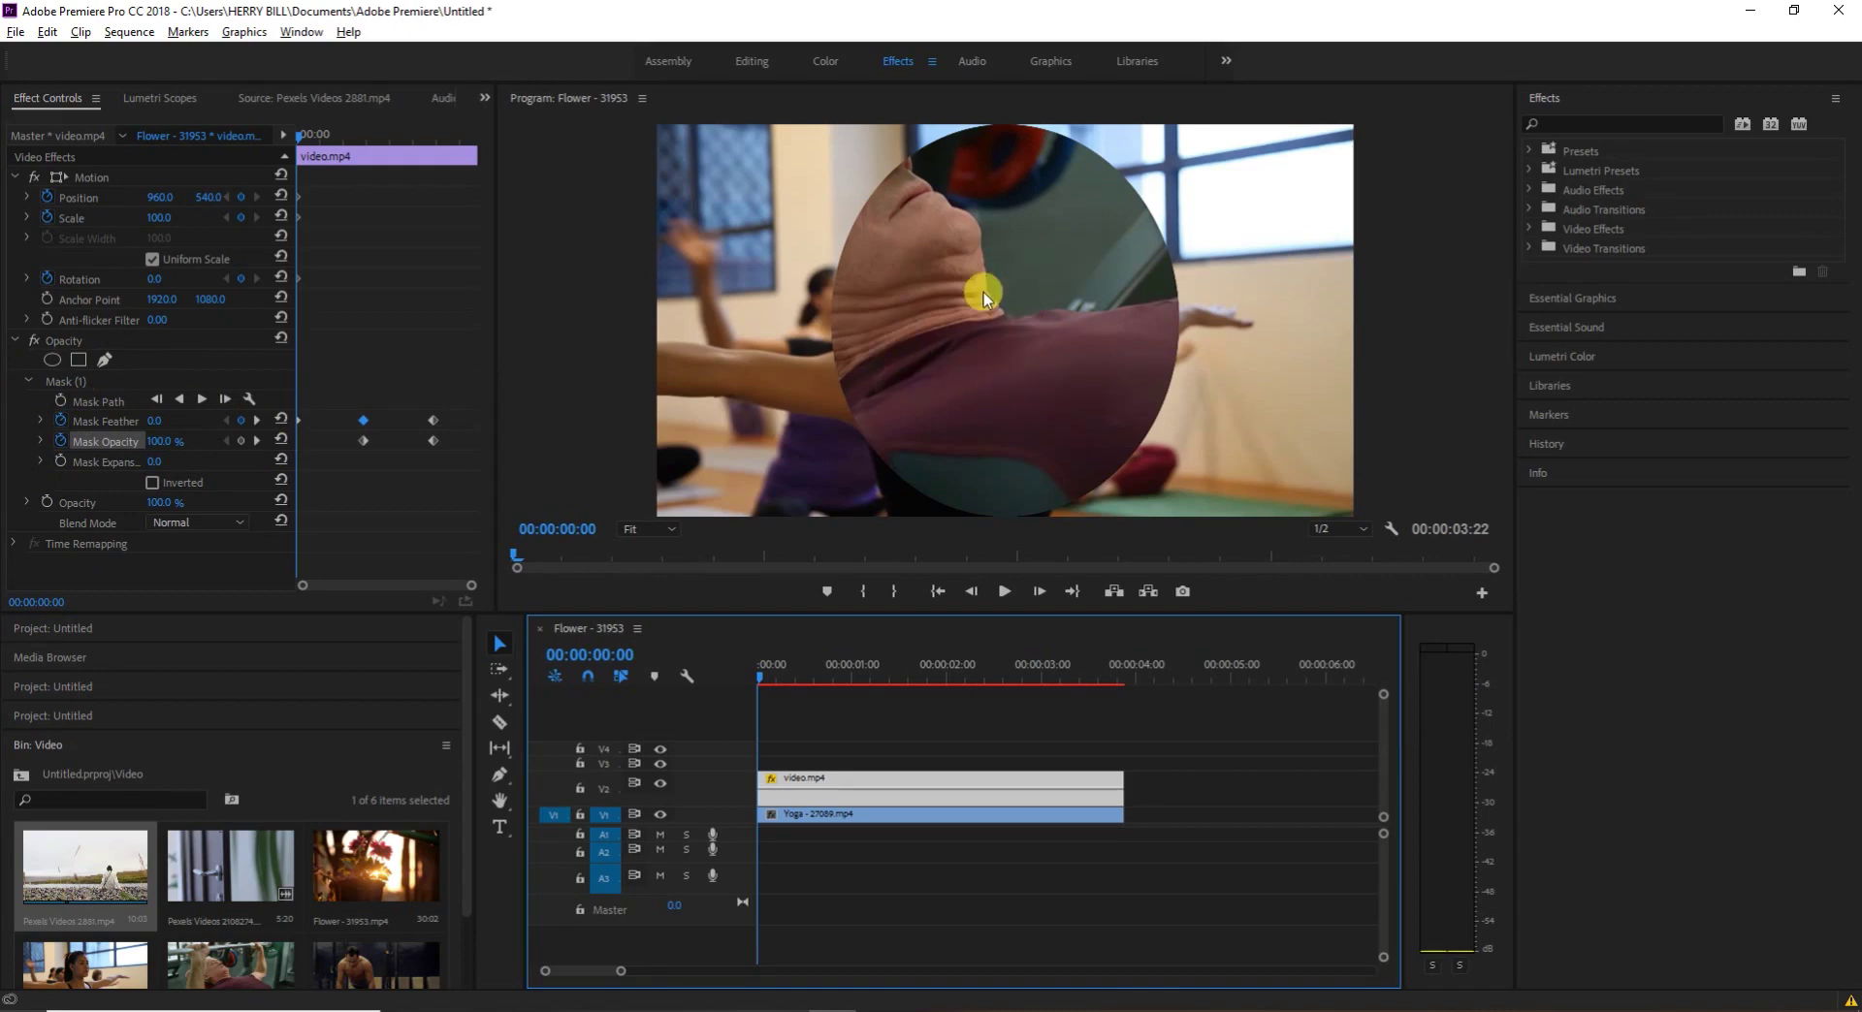
# - Draw a closed triangular second mask on the video.mp4 clip with the Pen tool, overlapping the ellipse's left part
pyautogui.click(104, 360)
pyautogui.click(721, 183)
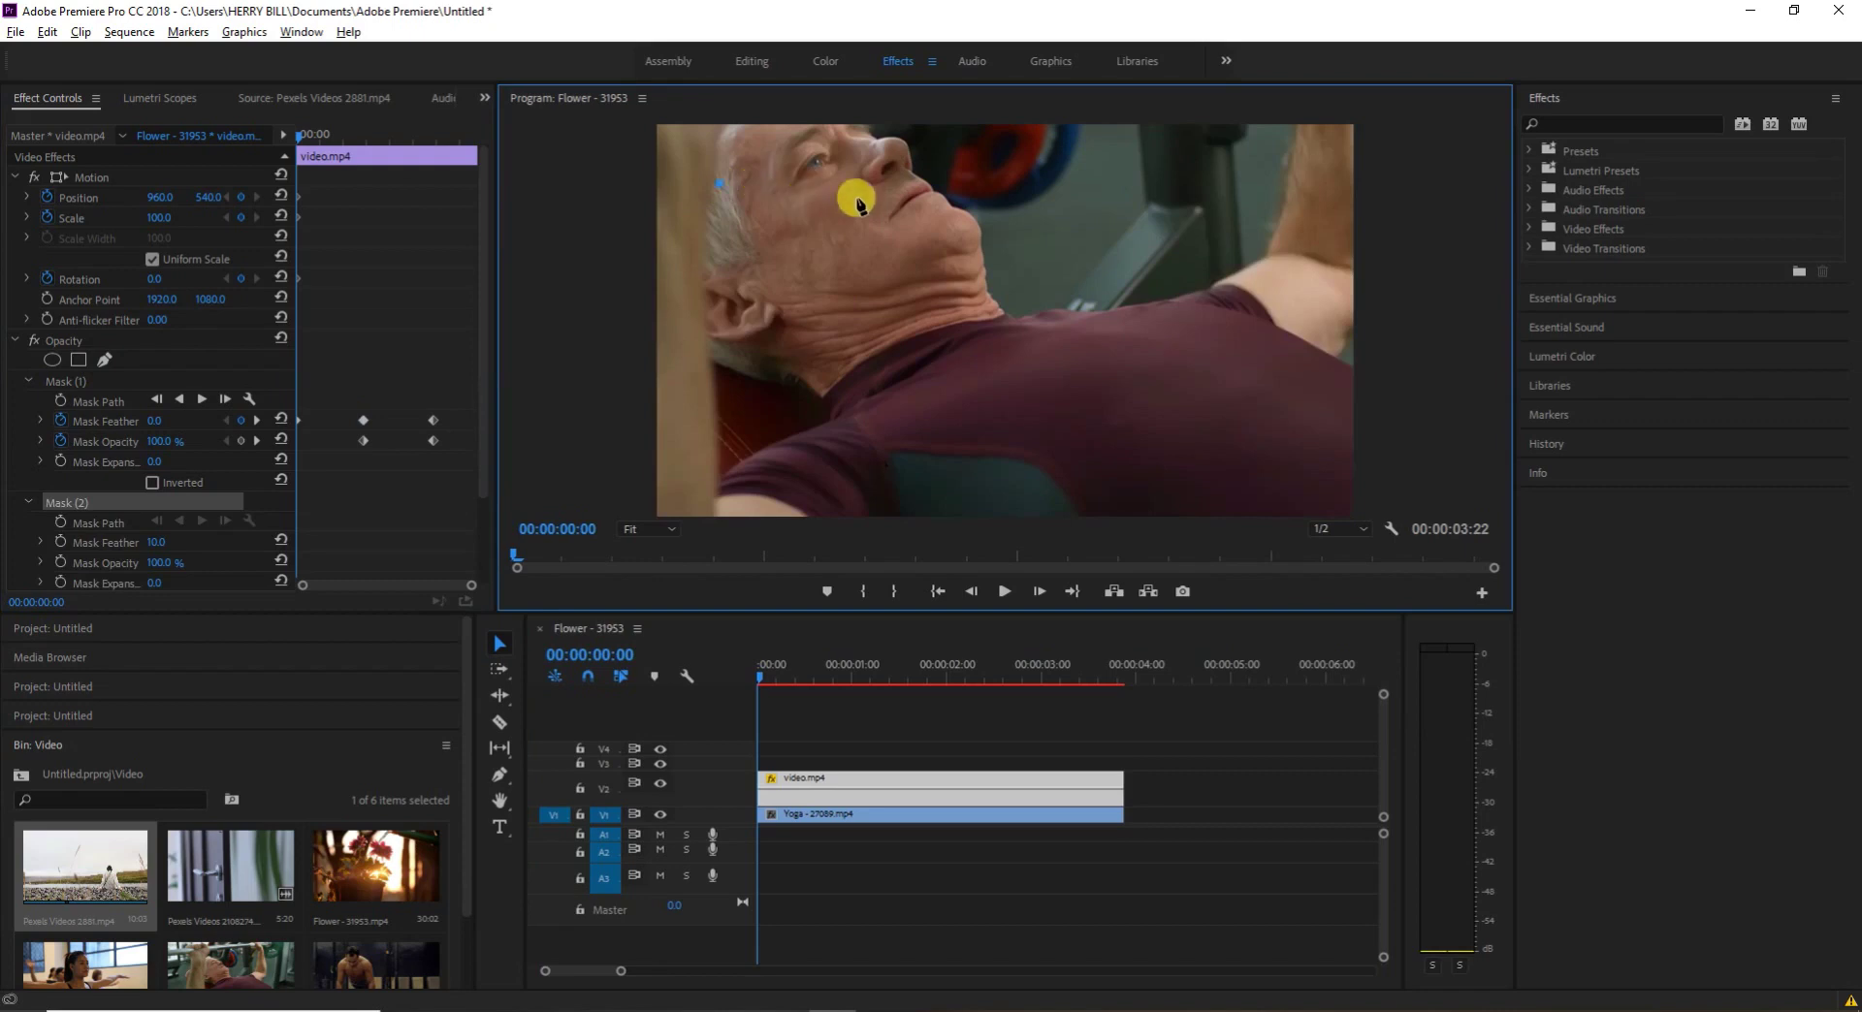
pyautogui.click(1047, 170)
pyautogui.click(819, 466)
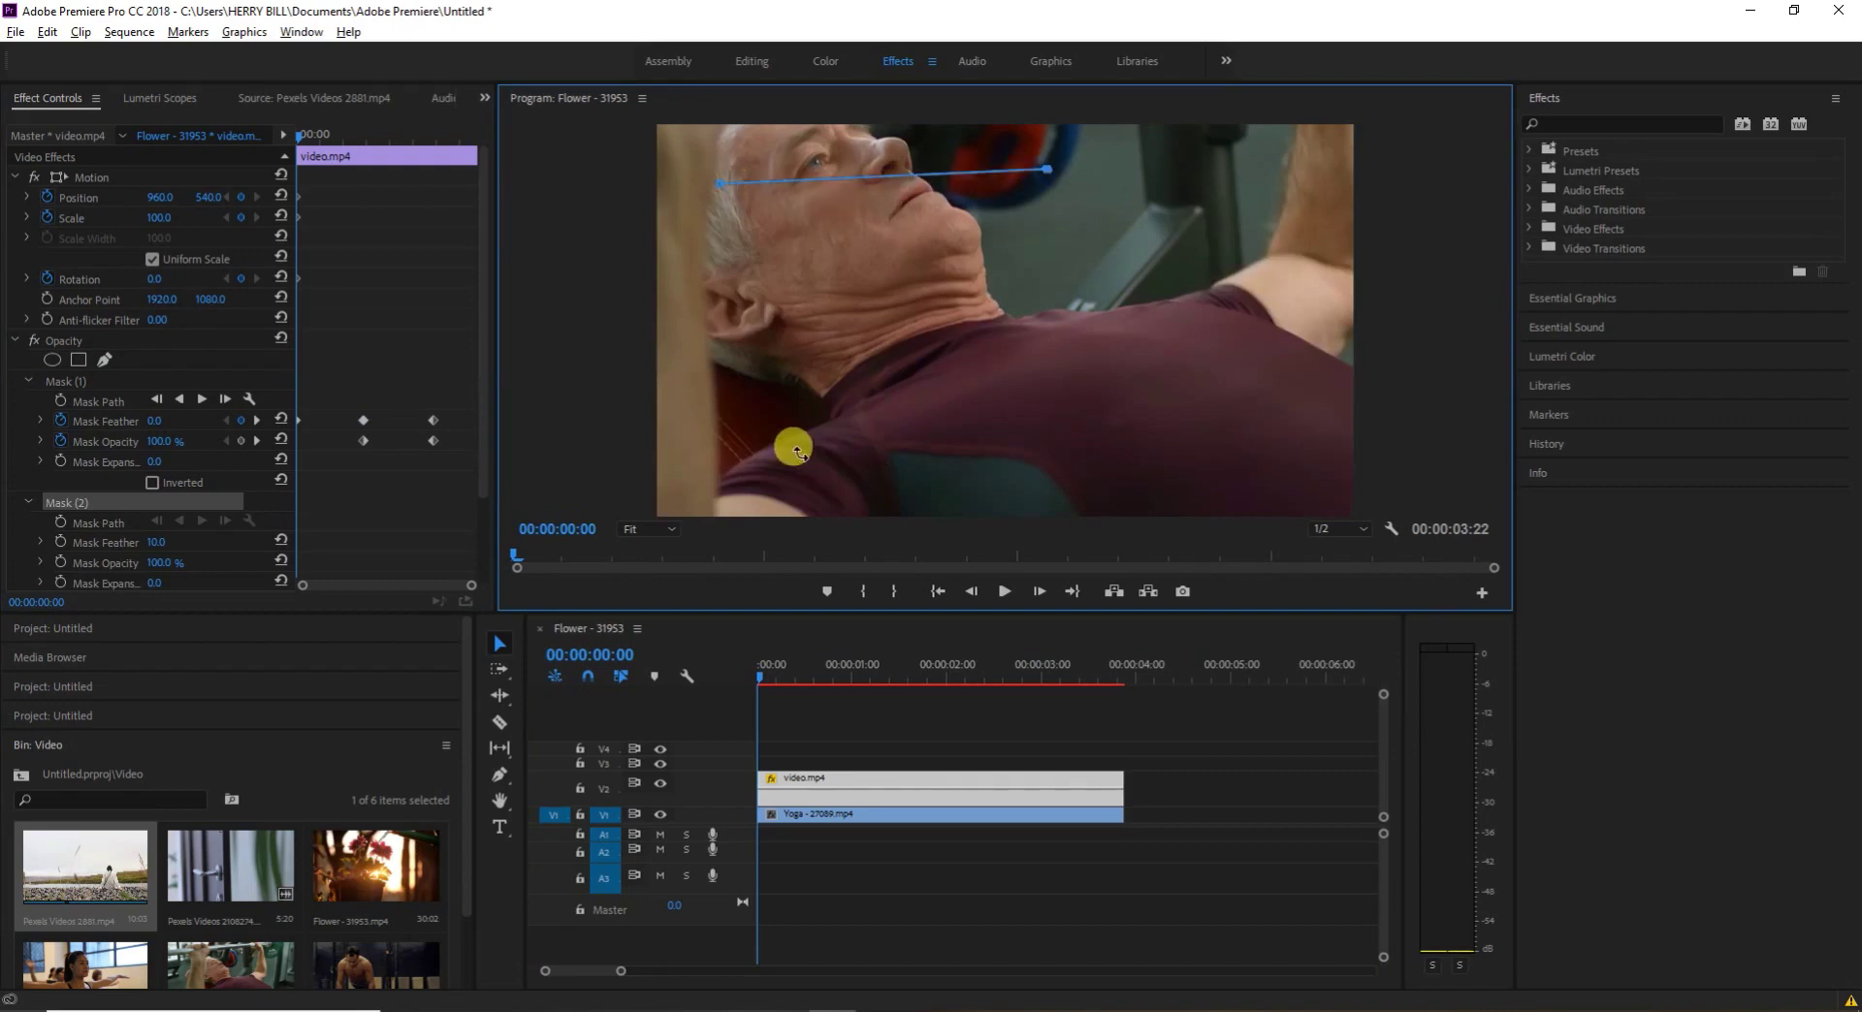
pyautogui.click(720, 188)
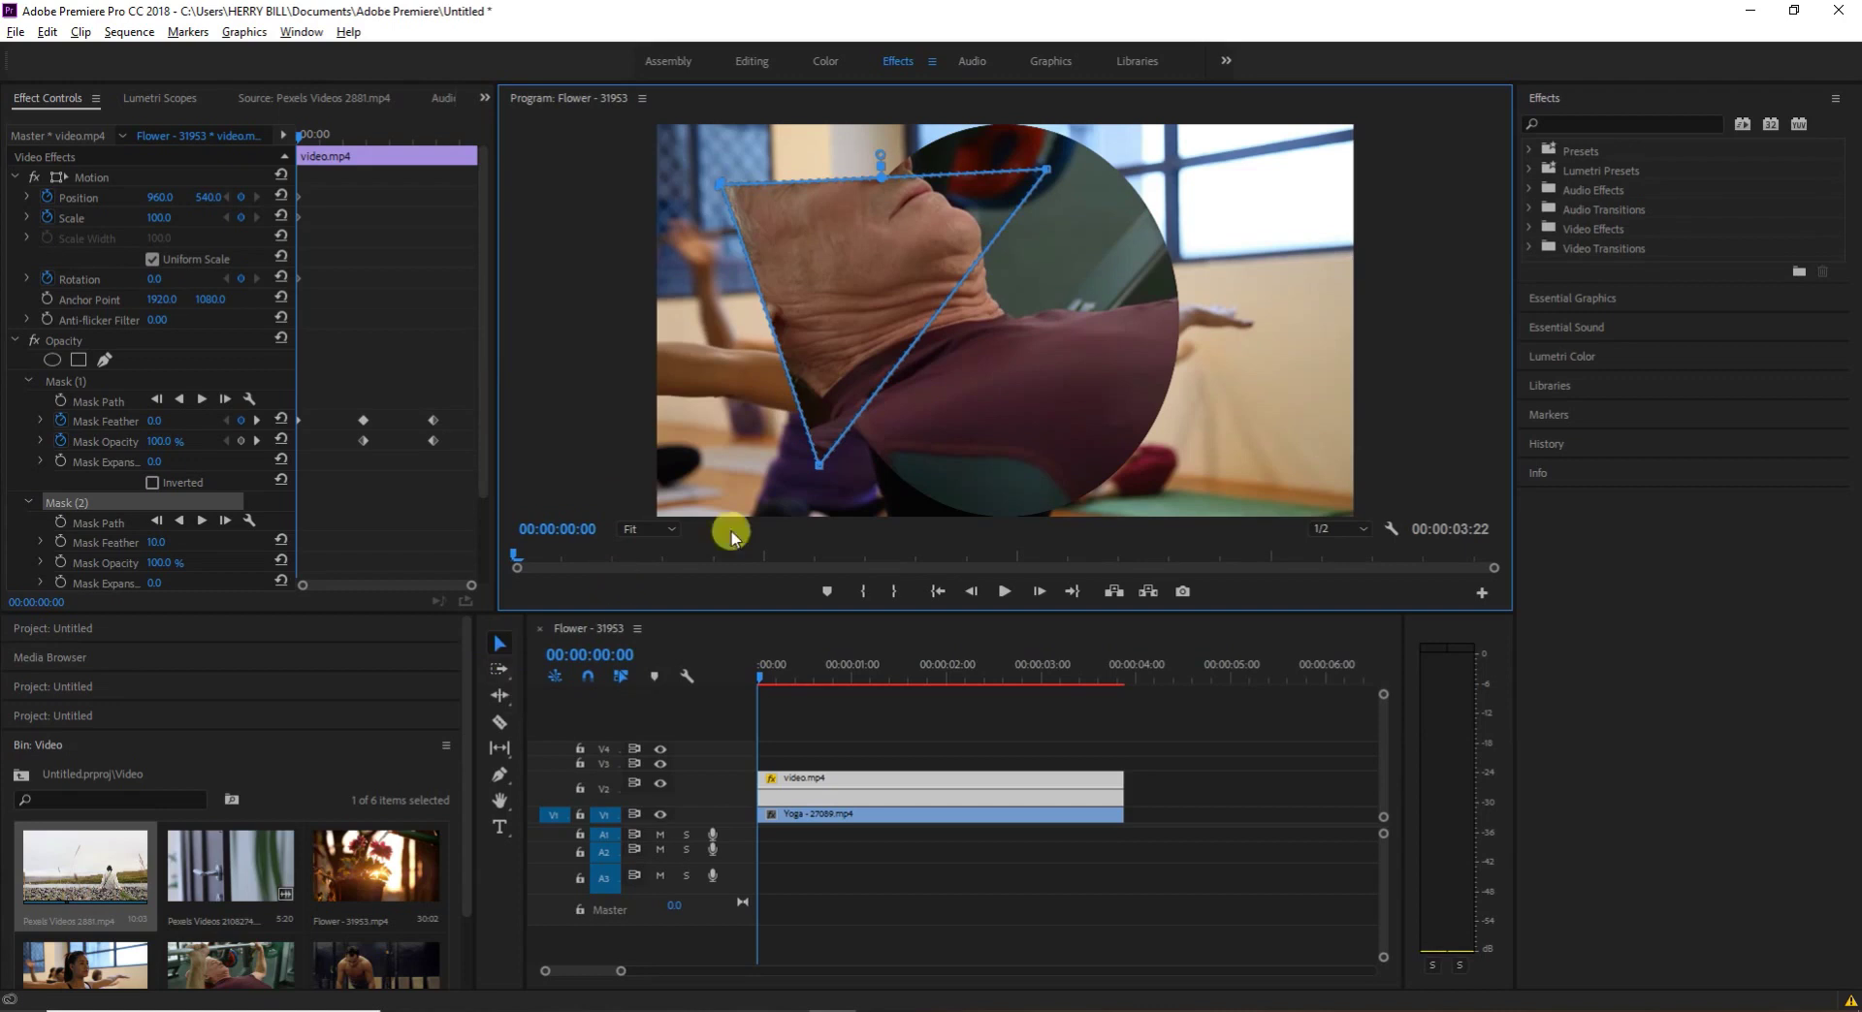
# - Try the triangular mask at different places in the picture and position it over the man's head at the frame's upper left
pyautogui.moveTo(841, 303); pyautogui.dragTo(1103, 334)
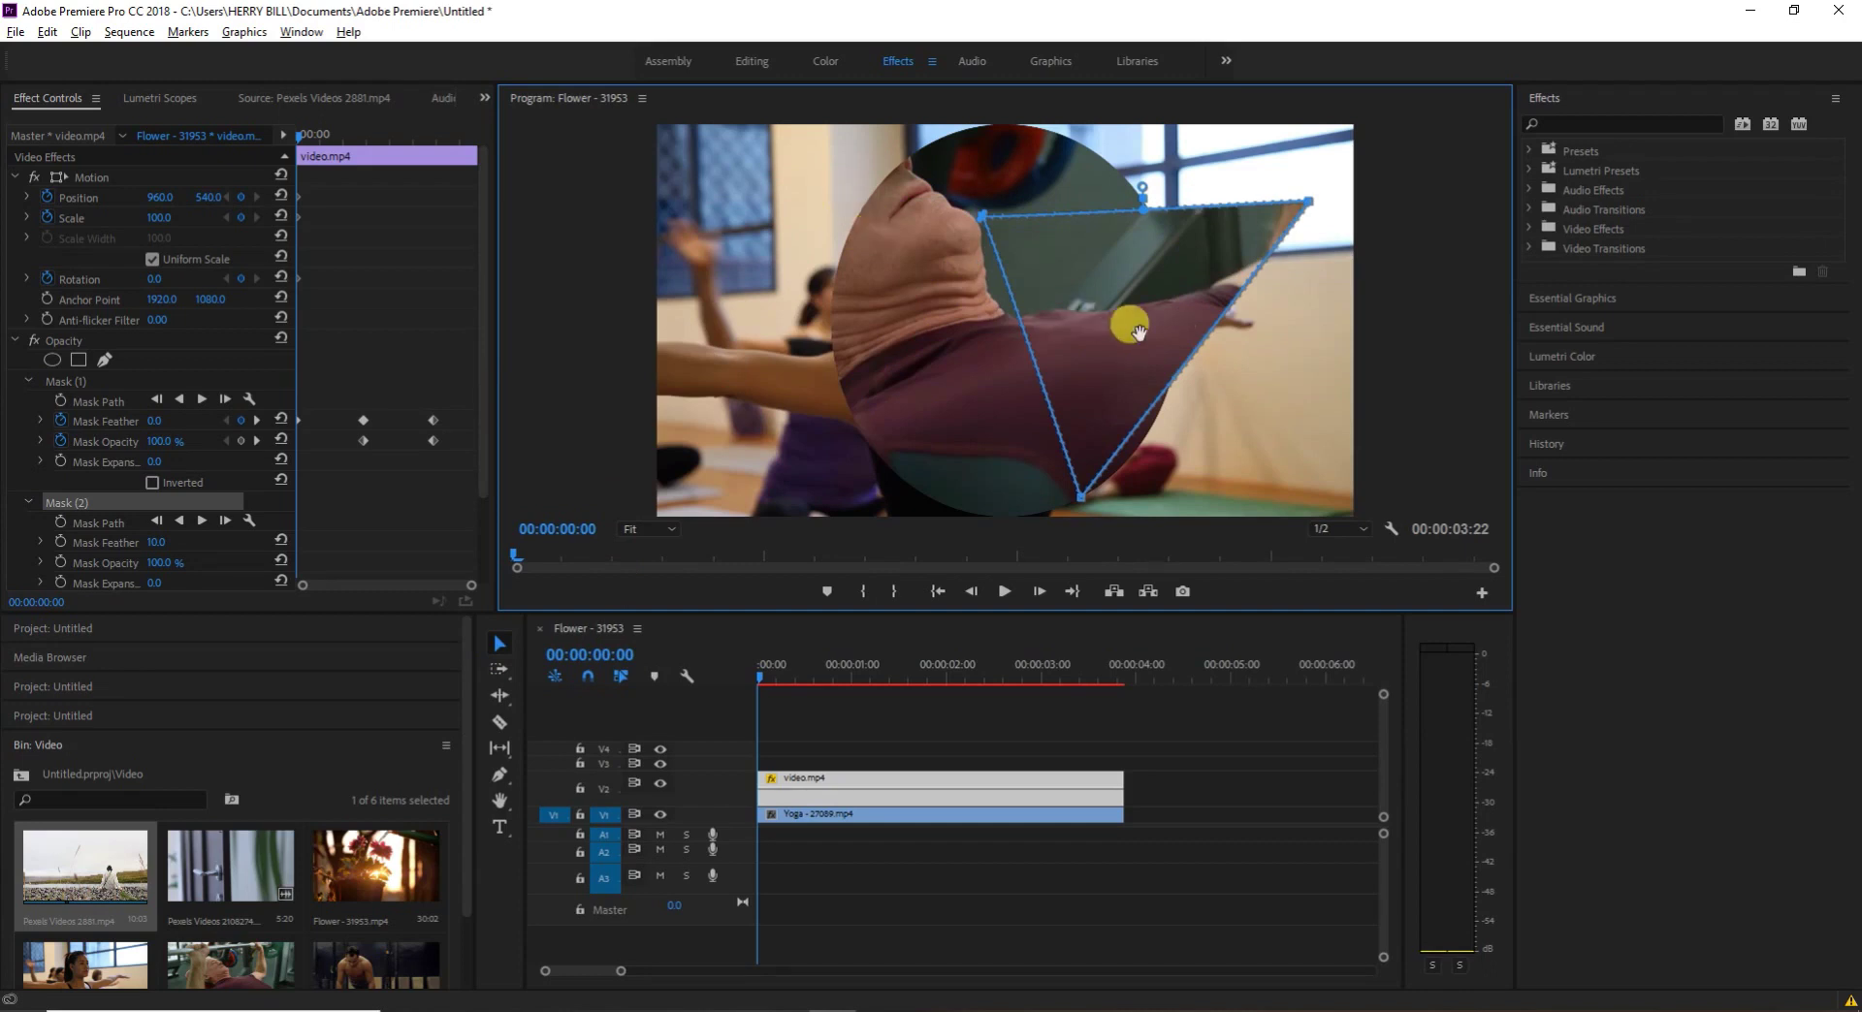
pyautogui.moveTo(1138, 332); pyautogui.dragTo(705, 469)
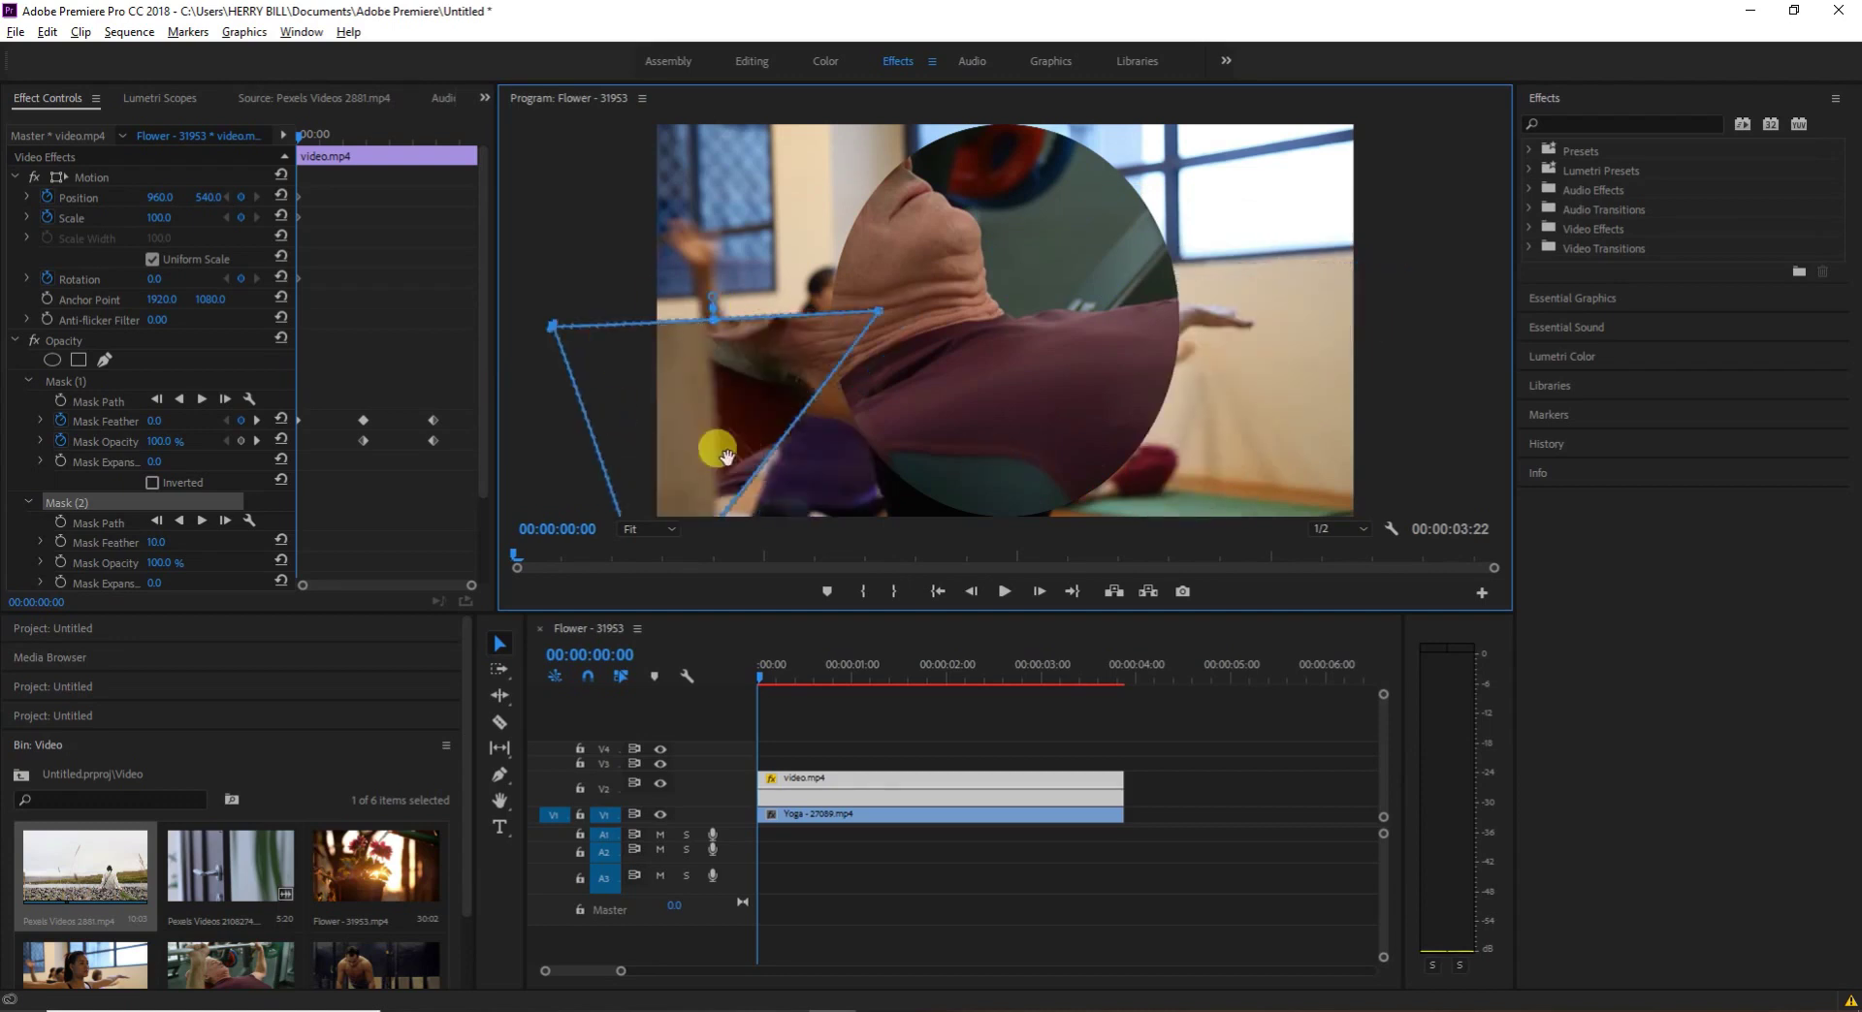
pyautogui.moveTo(719, 439); pyautogui.dragTo(830, 247)
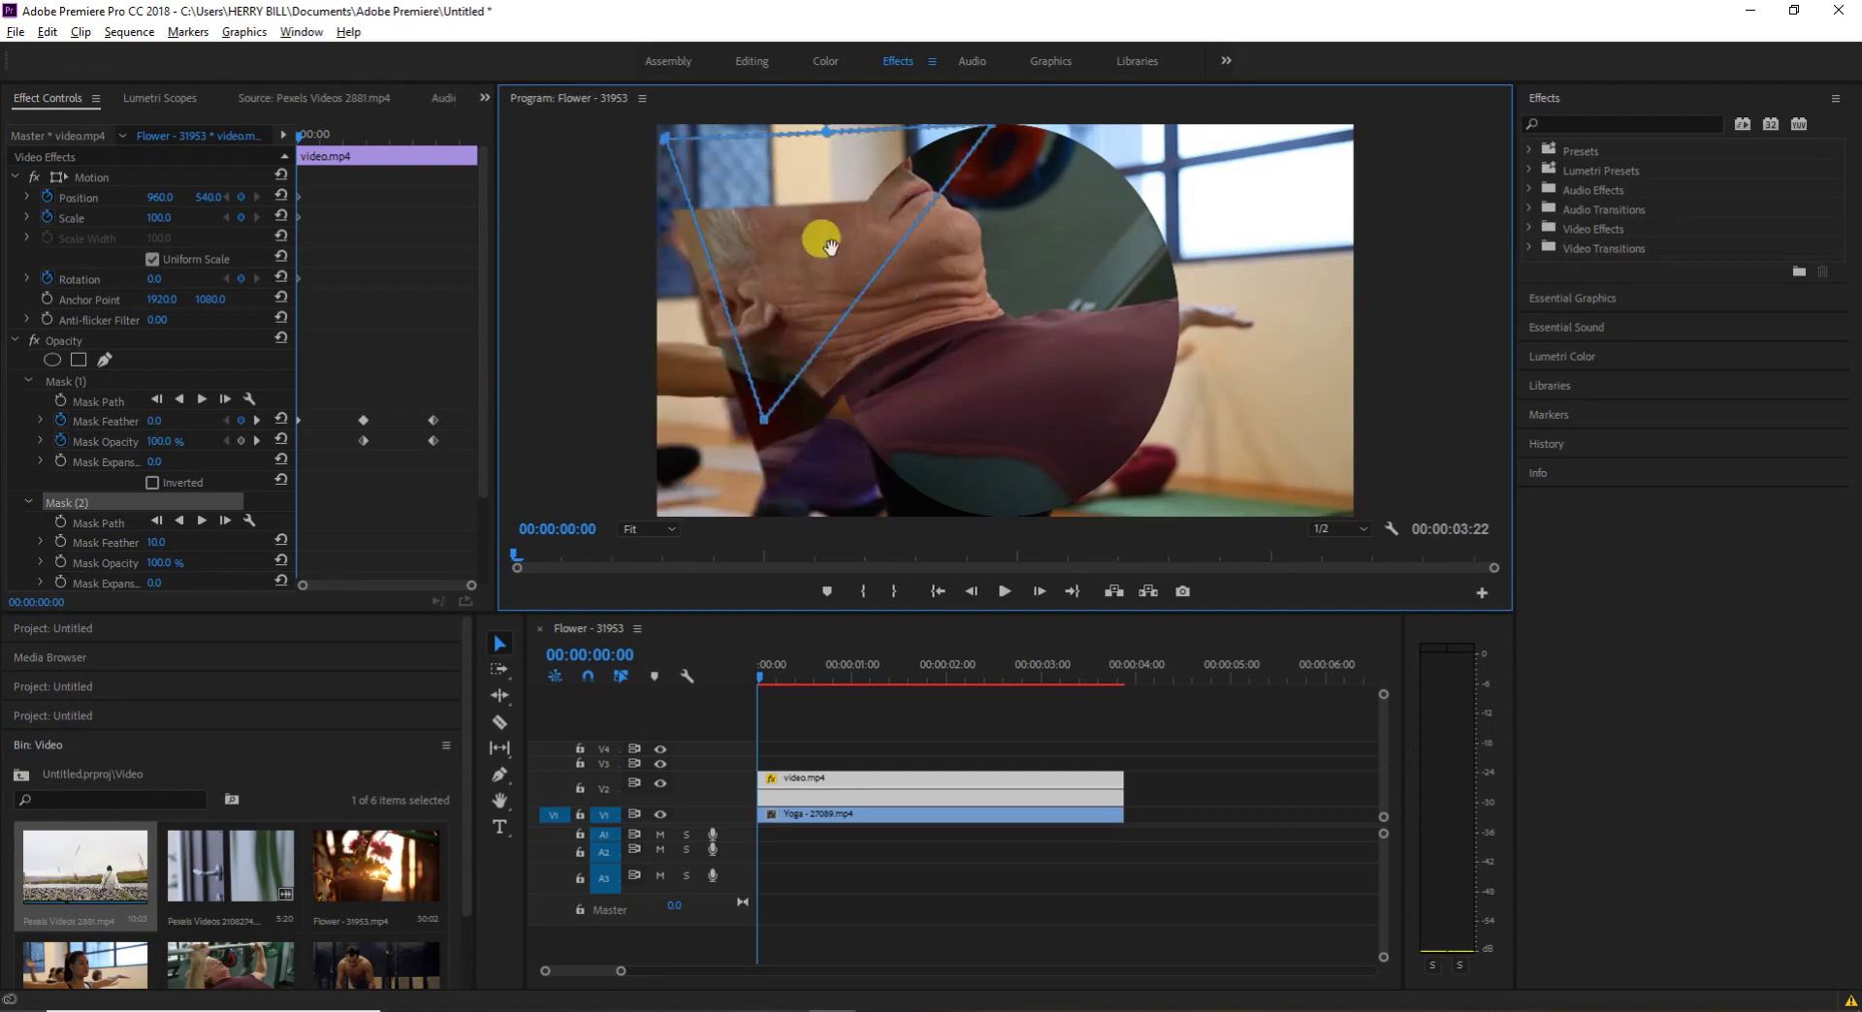